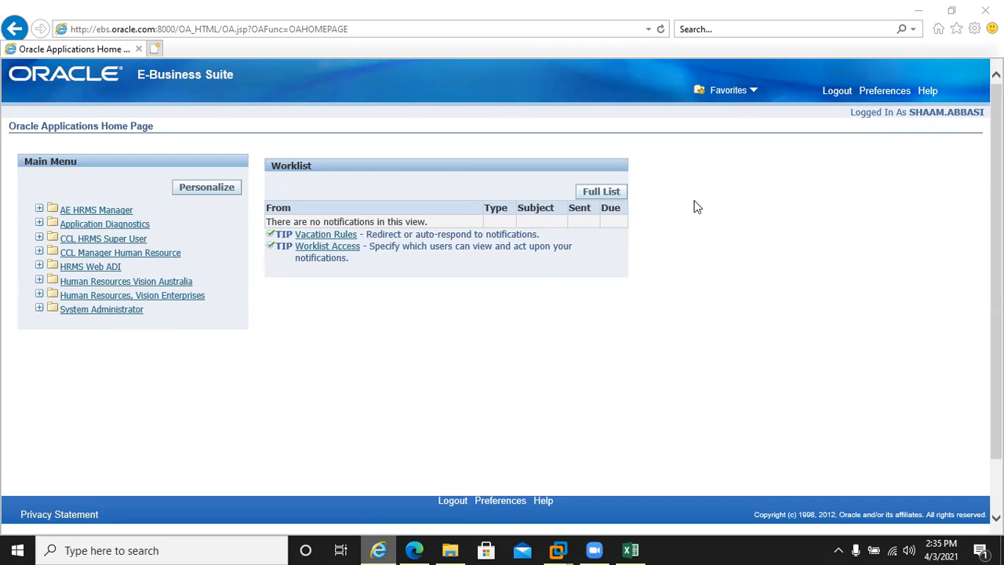
After the CCL HRMS Super User attempt fails, dismiss the session-expired message and log back in with the account password
left_click(91, 240)
left_click(86, 240)
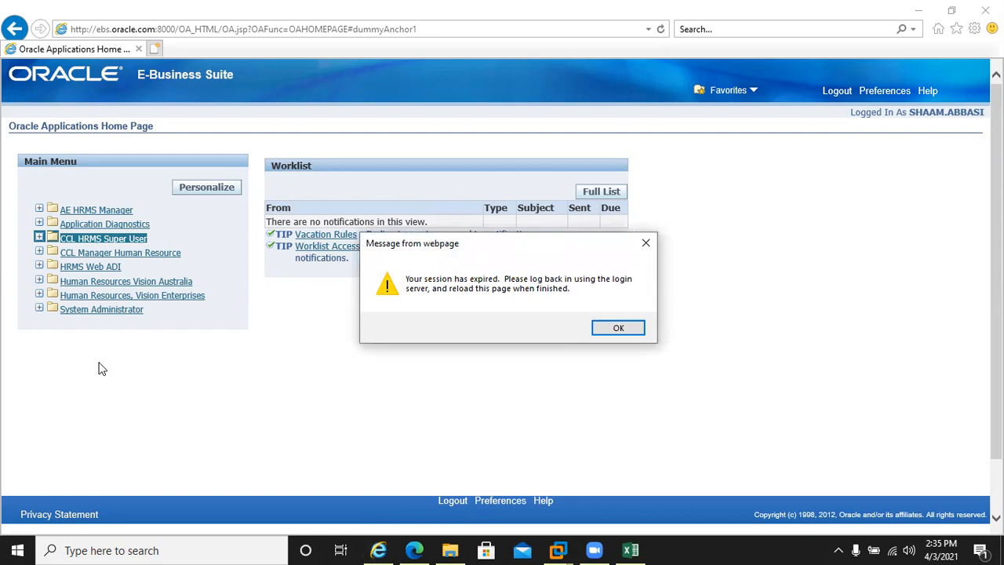
left_click(620, 328)
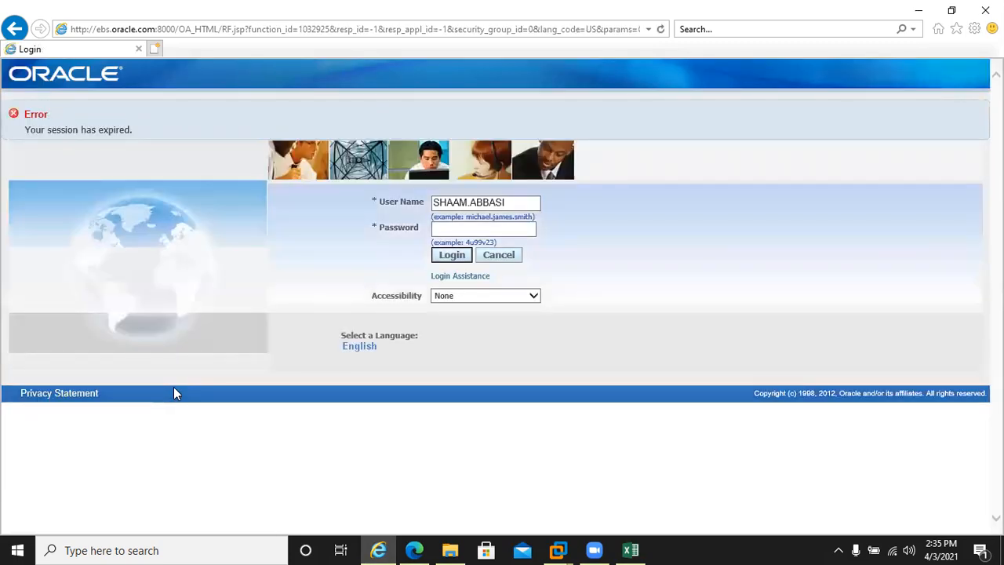
left_click(447, 226)
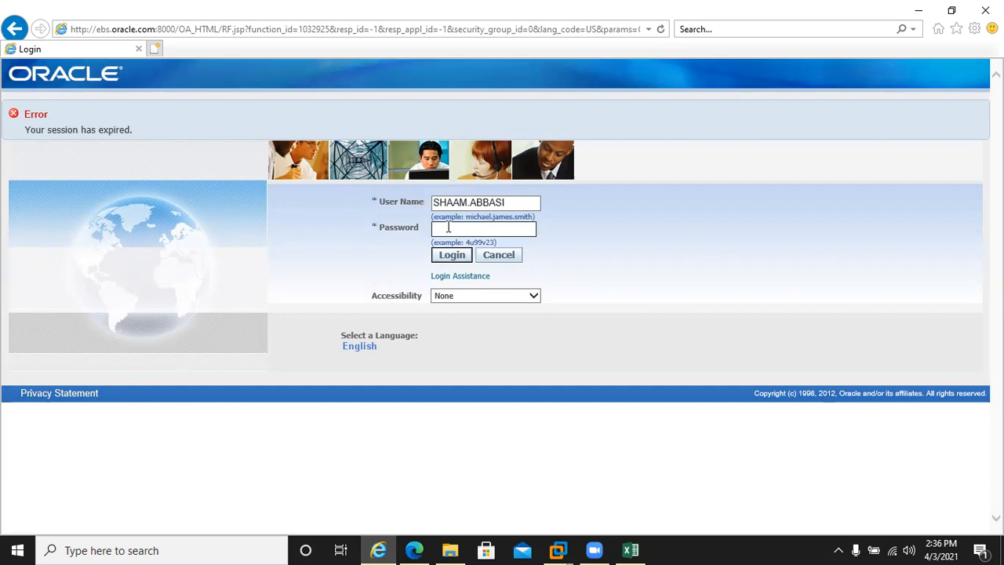
type("••••••••••")
key("Return")
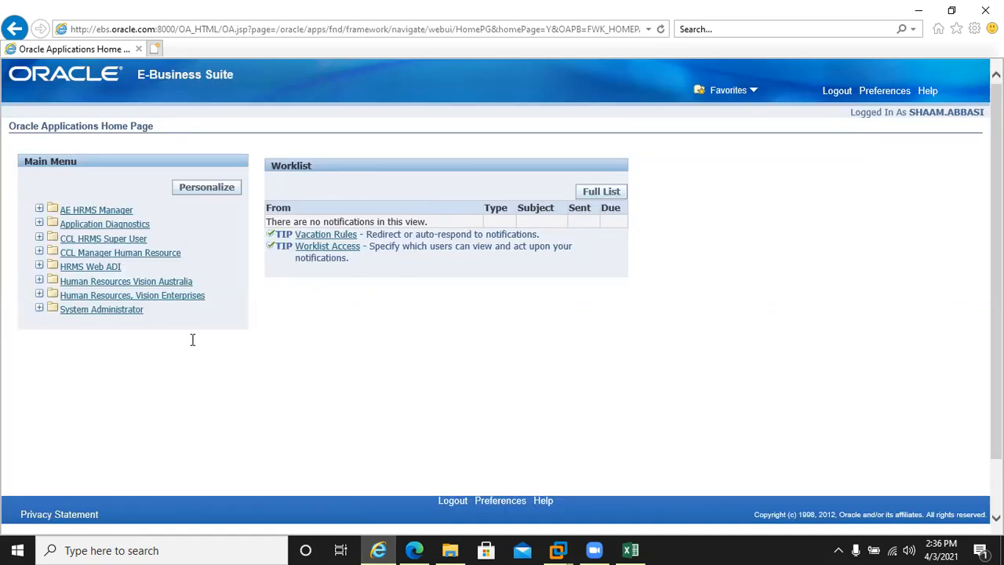
Expand CCL HRMS Super User > Total Compensation > Basic and choose Element Description
left_click(87, 240)
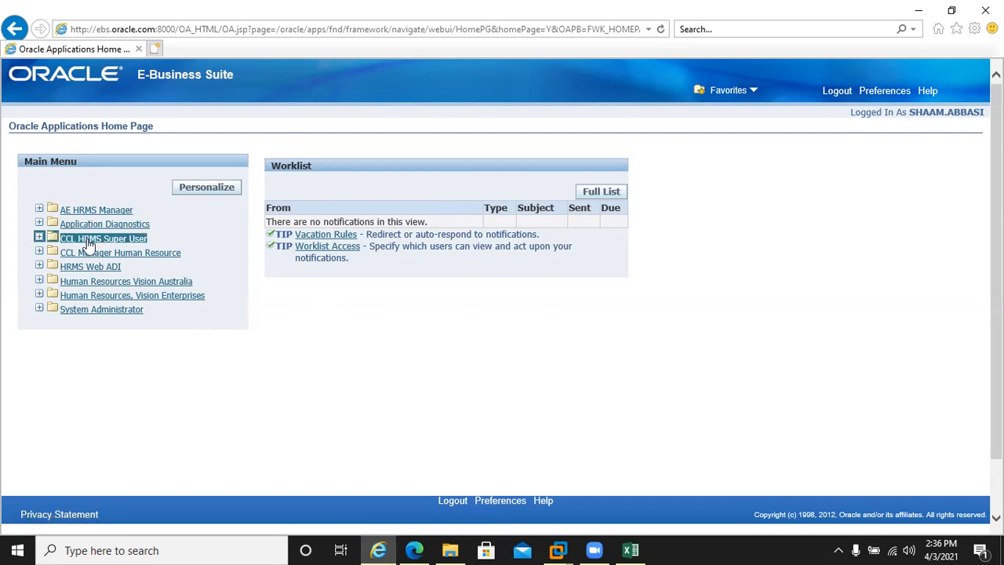
left_click(136, 252)
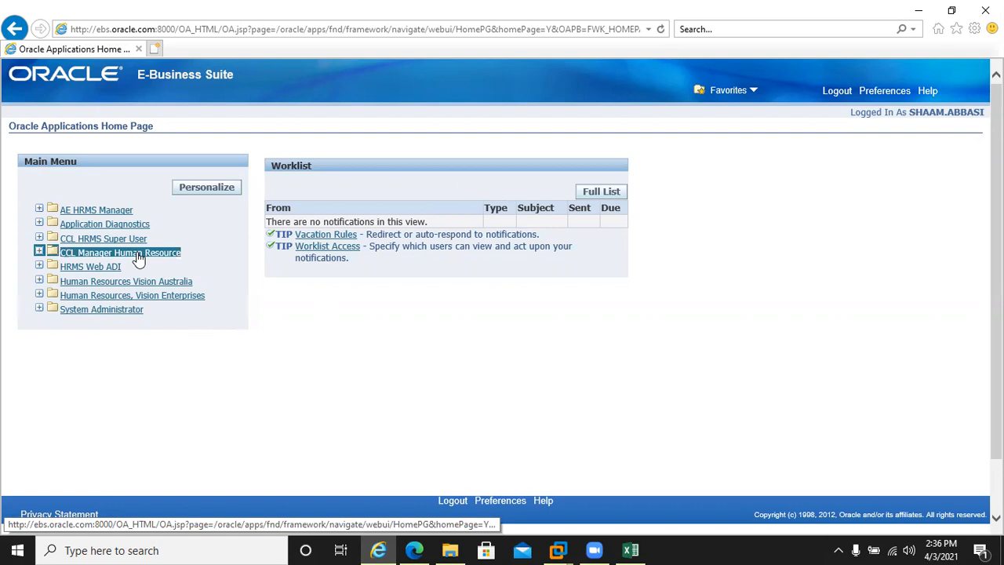
left_click(88, 239)
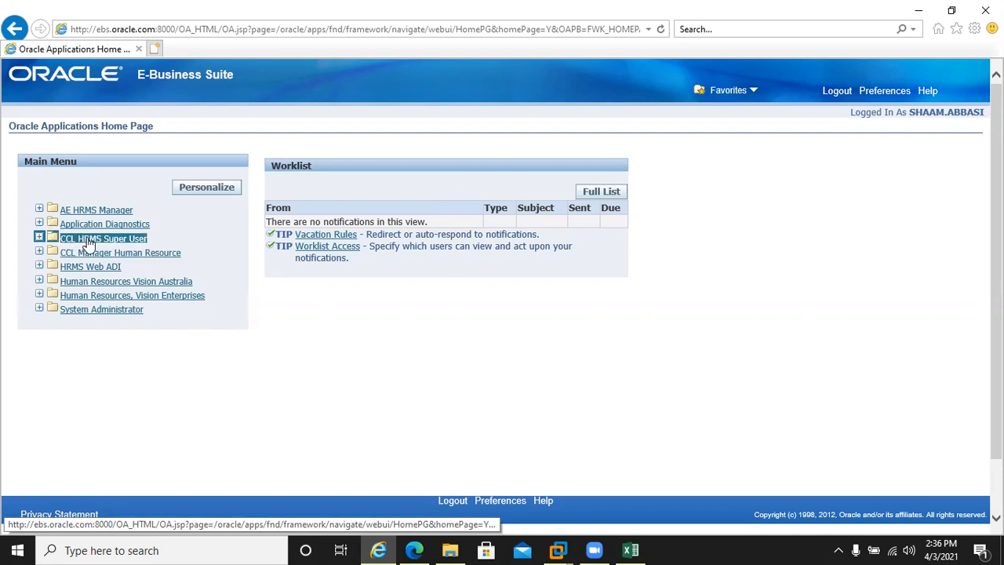
left_click(88, 239)
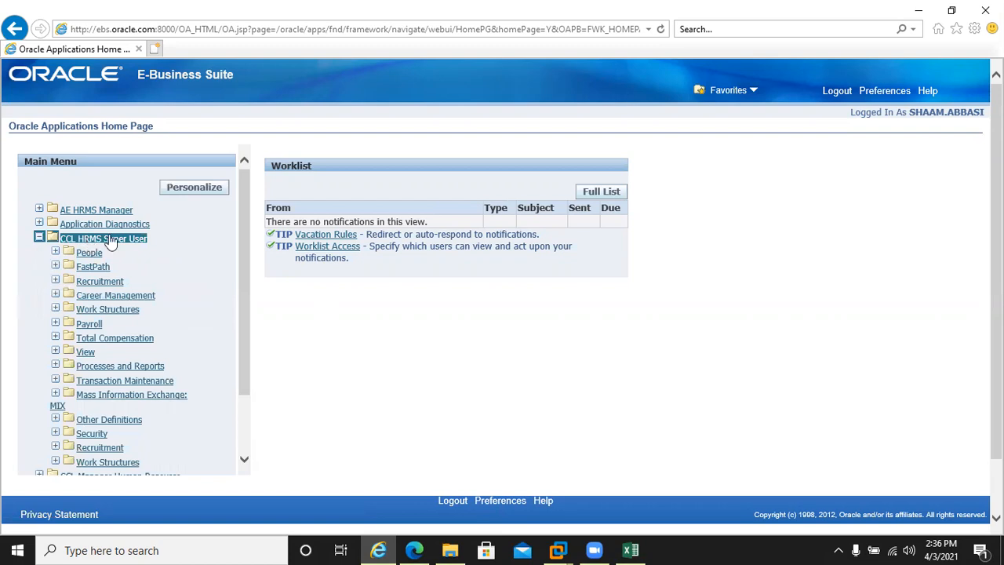
left_click(88, 339)
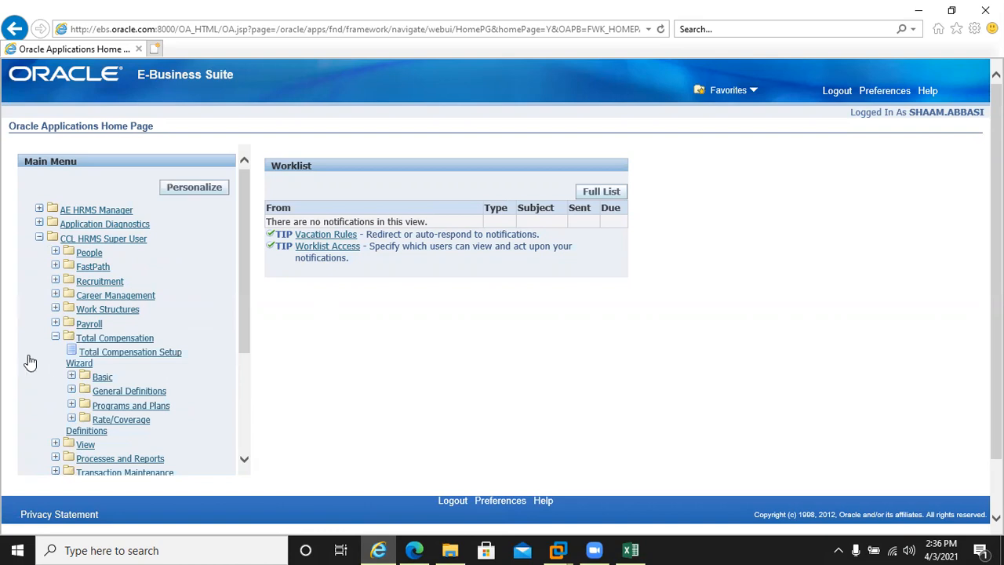
left_click(102, 377)
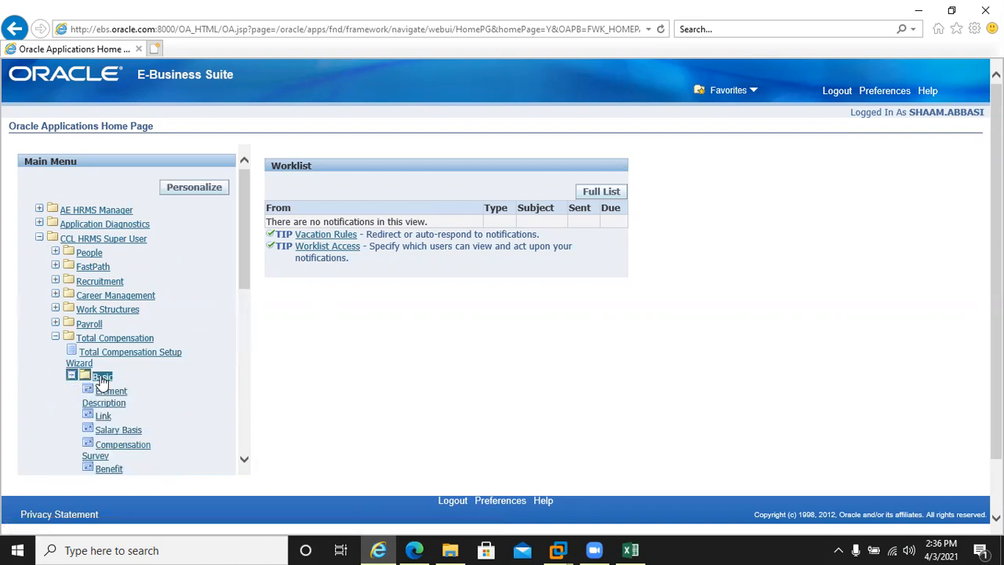
left_click(104, 397)
Allow the blocked Java to run this time and relaunch Element Description
left_click(393, 360)
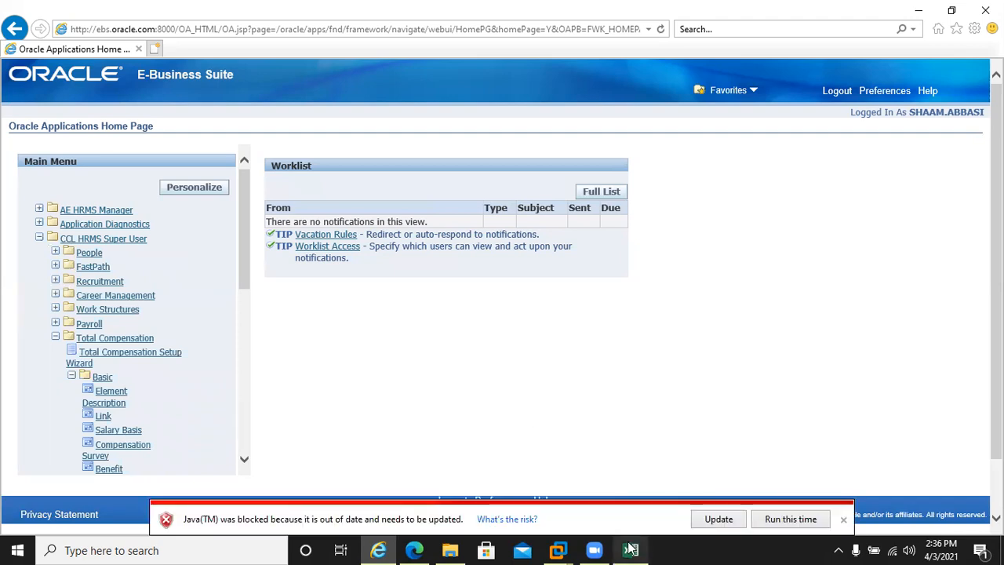
left_click(813, 520)
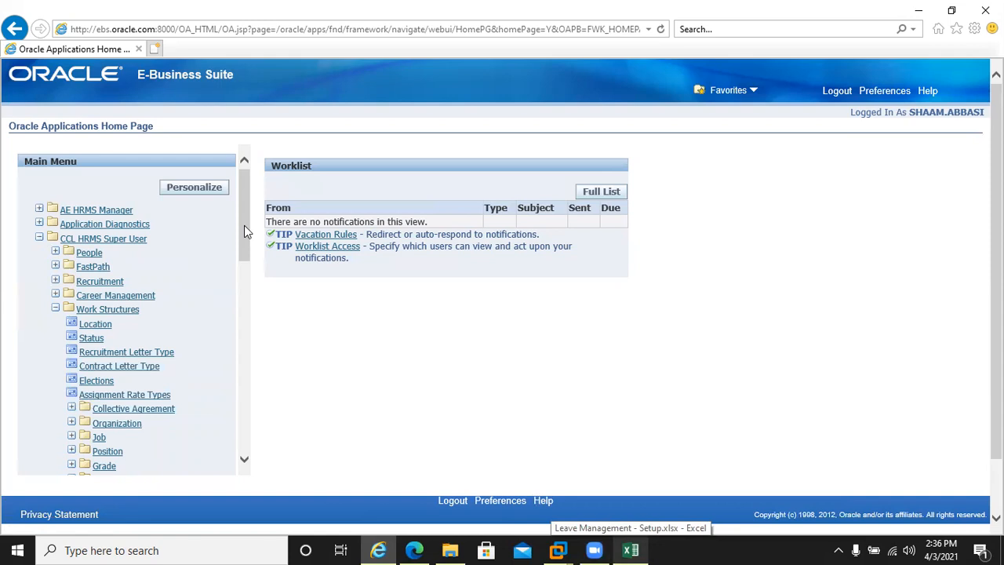
left_click_drag(244, 232, 246, 313)
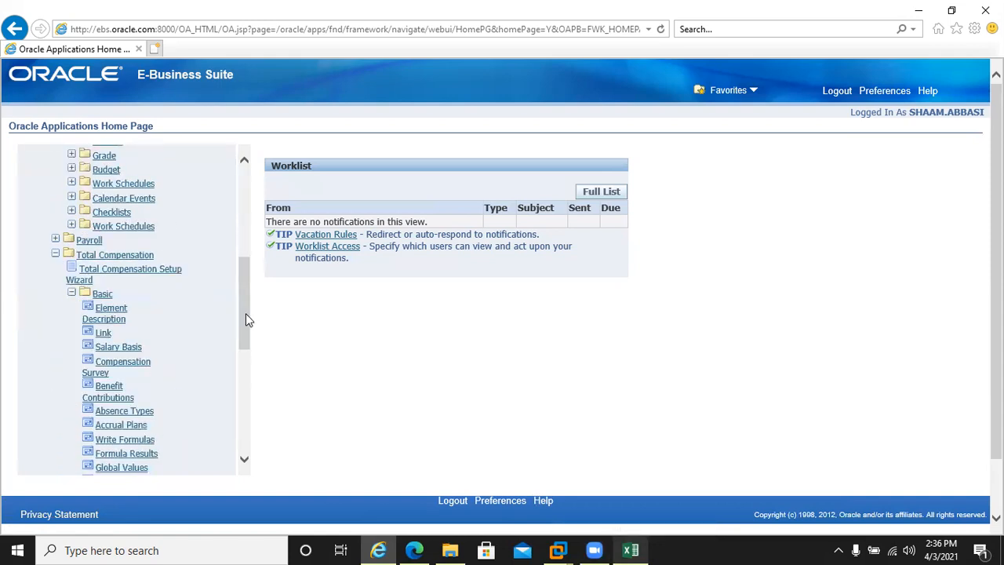
left_click(98, 317)
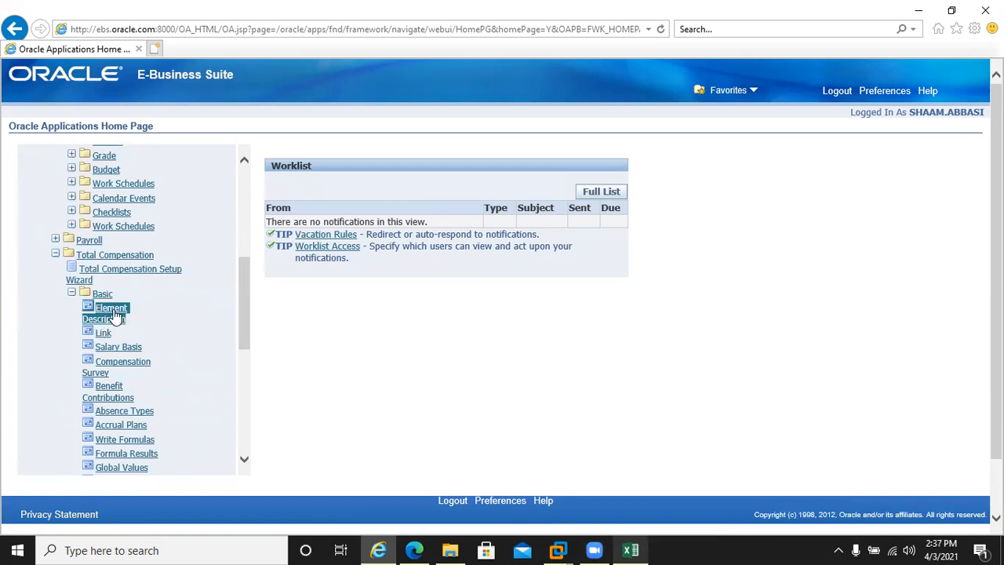
Let the Java forms session run, then return to the Leave Management - Setup.xlsx Element sheet
left_click(630, 550)
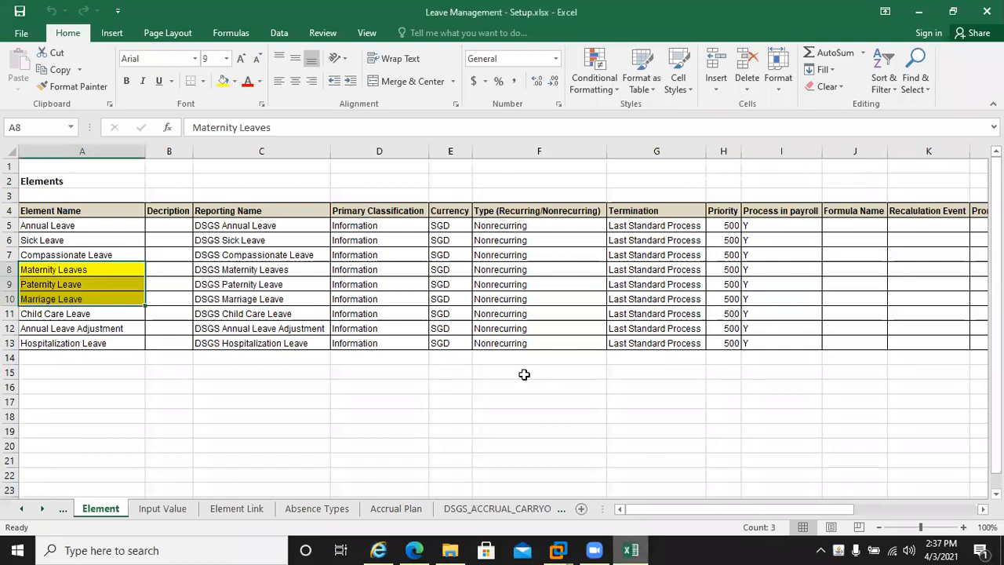
key("alt+Tab")
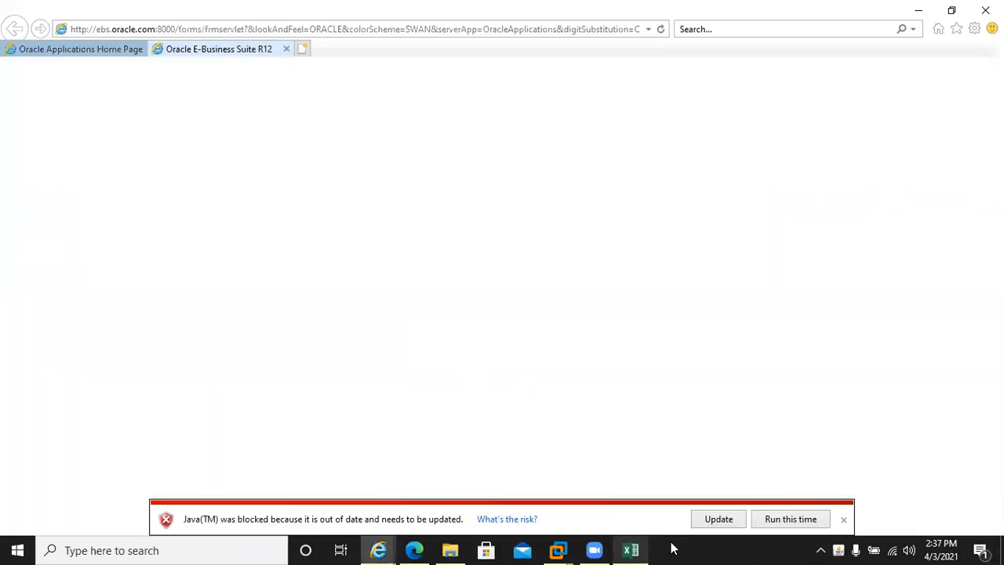
left_click(776, 520)
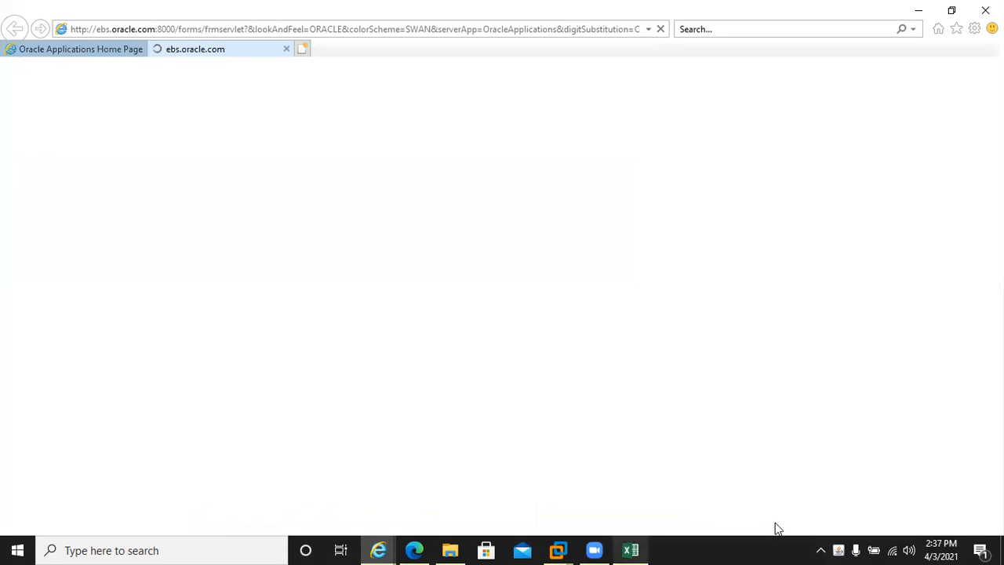
left_click(635, 550)
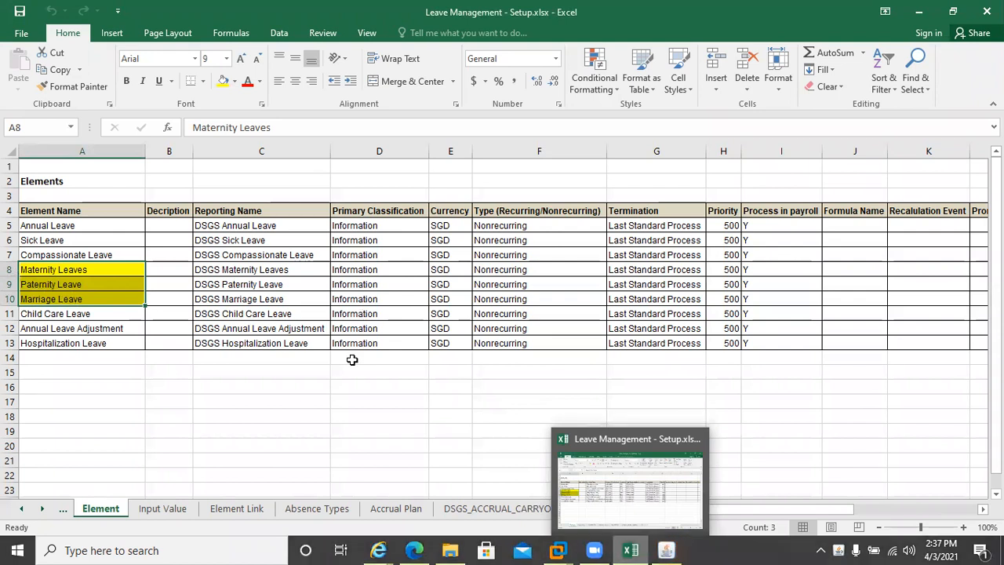
Bring the blank Oracle Applications Element form in front of the Excel workbook
left_click(668, 549)
left_click(669, 549)
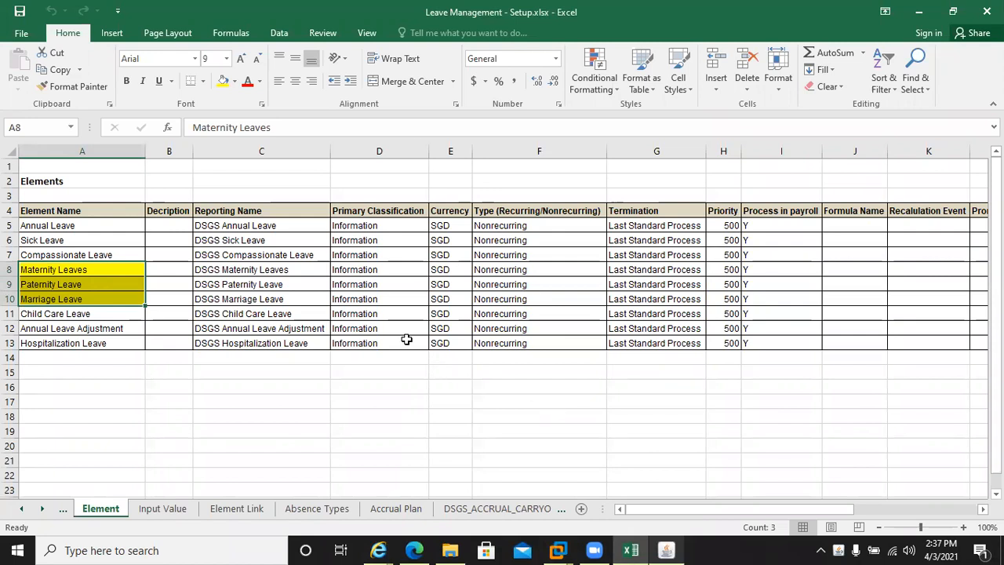
left_click(666, 550)
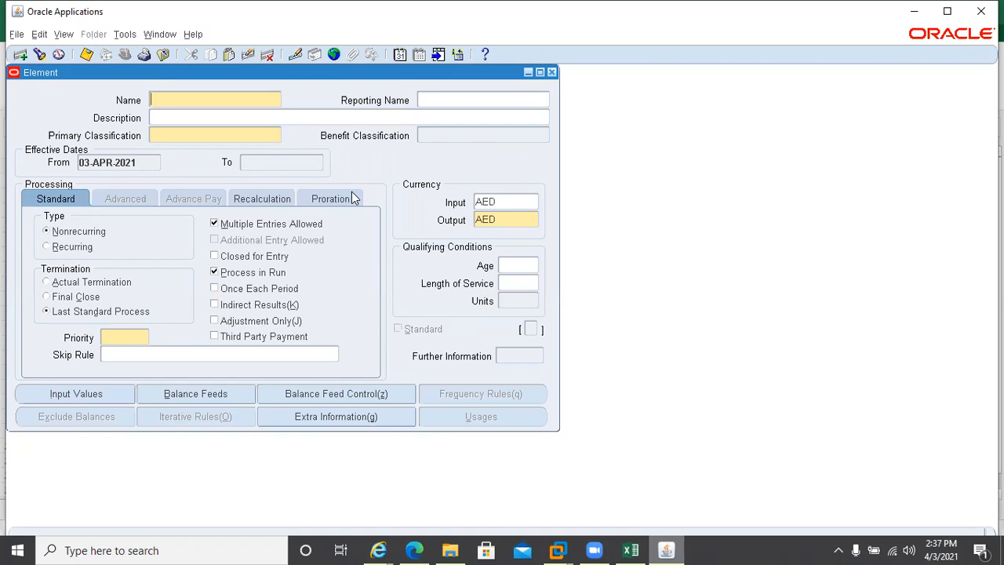
Query the Marriage Leave element using the search 'Marriage%'
key("F11")
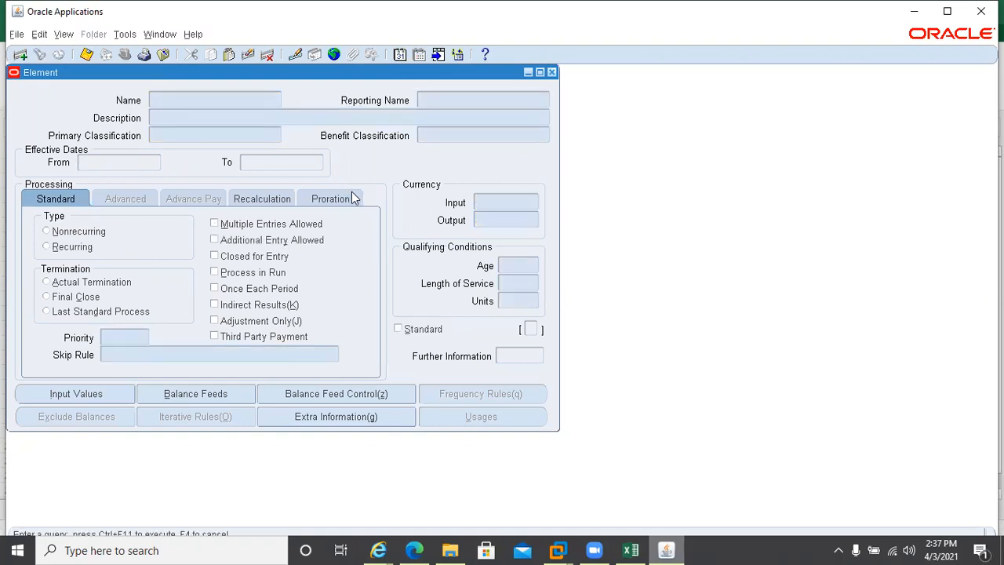
type("Marr")
key("BackSpace")
key("BackSpace")
key("BackSpace")
key("alt+Tab")
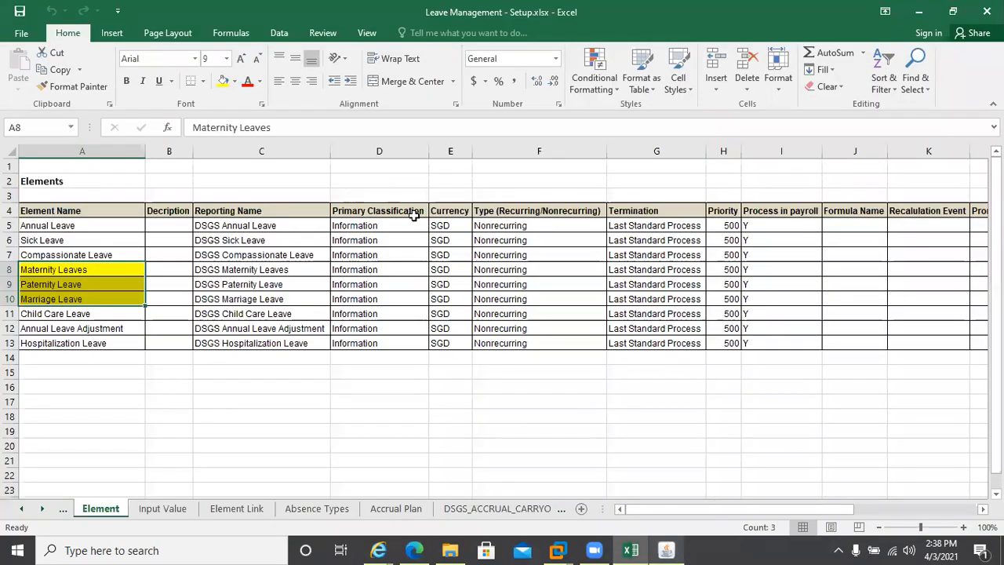
left_click(632, 548)
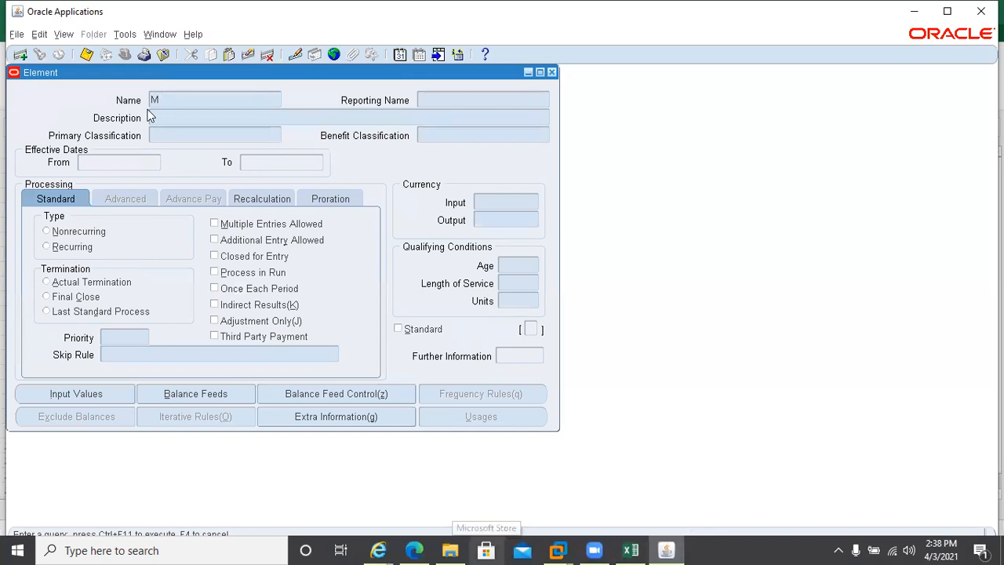
type("Marr")
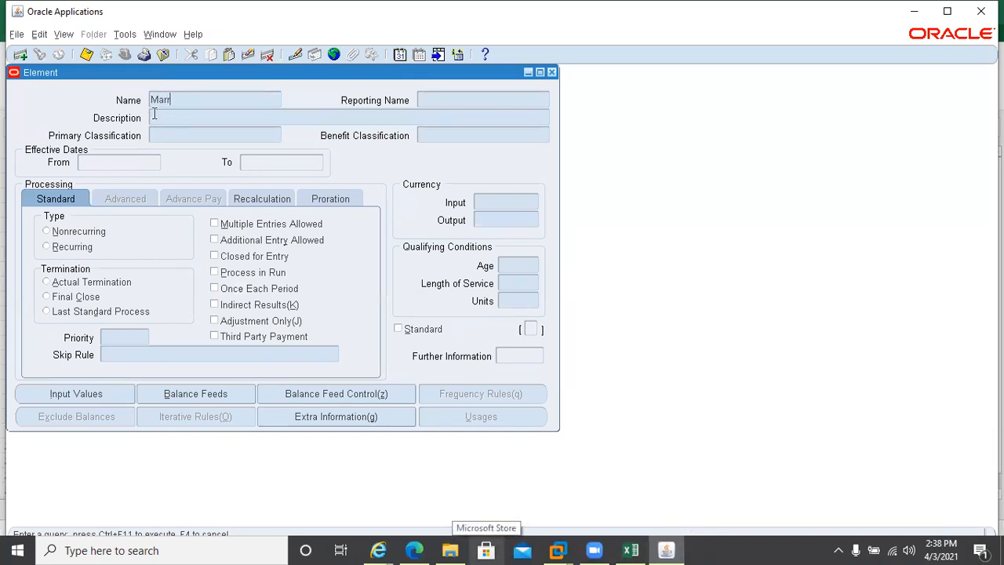
type("iage%")
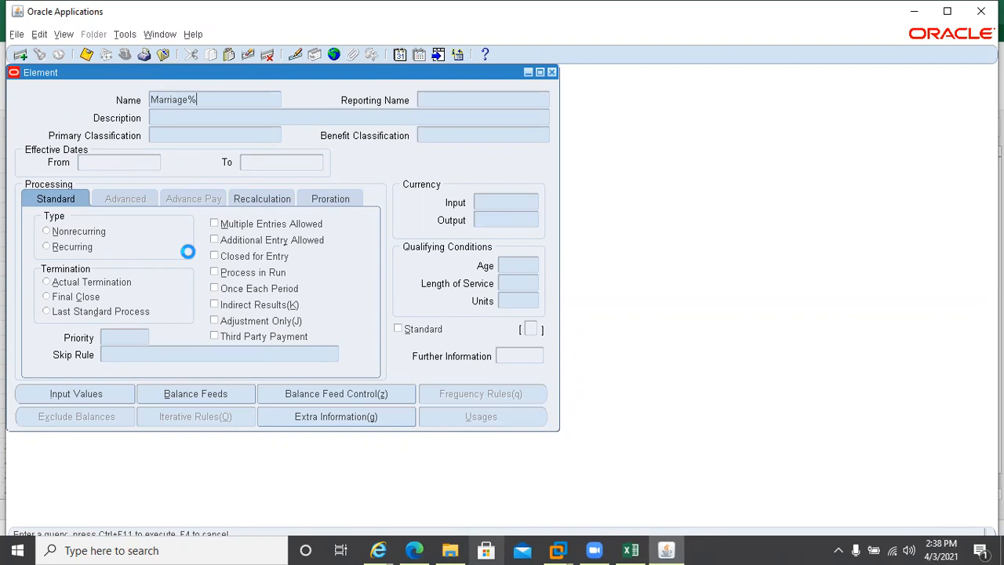
key("ctrl+F11")
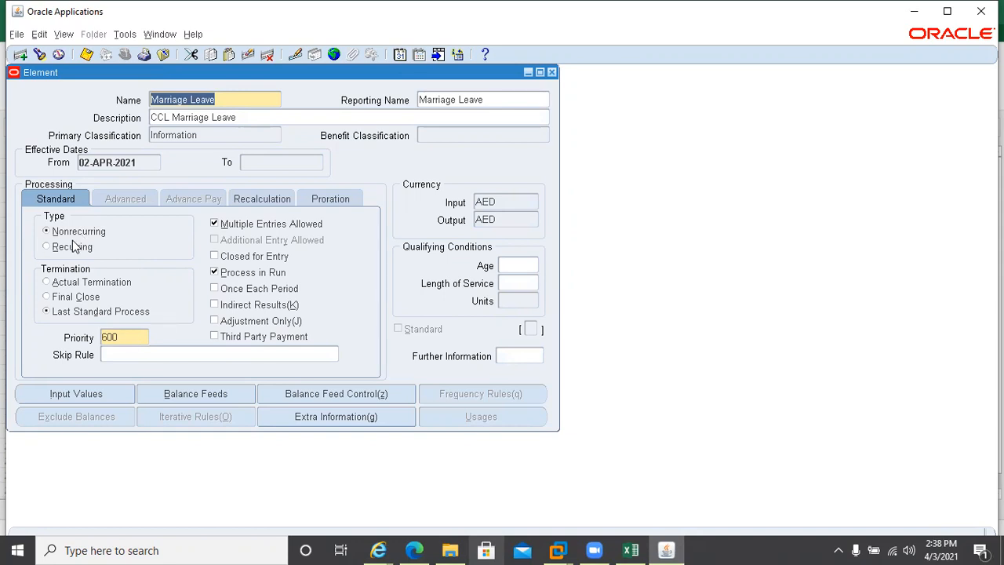
Review its Days, Hours, Future 1, Future 2 and Remarks input values, then close the element
left_click(100, 396)
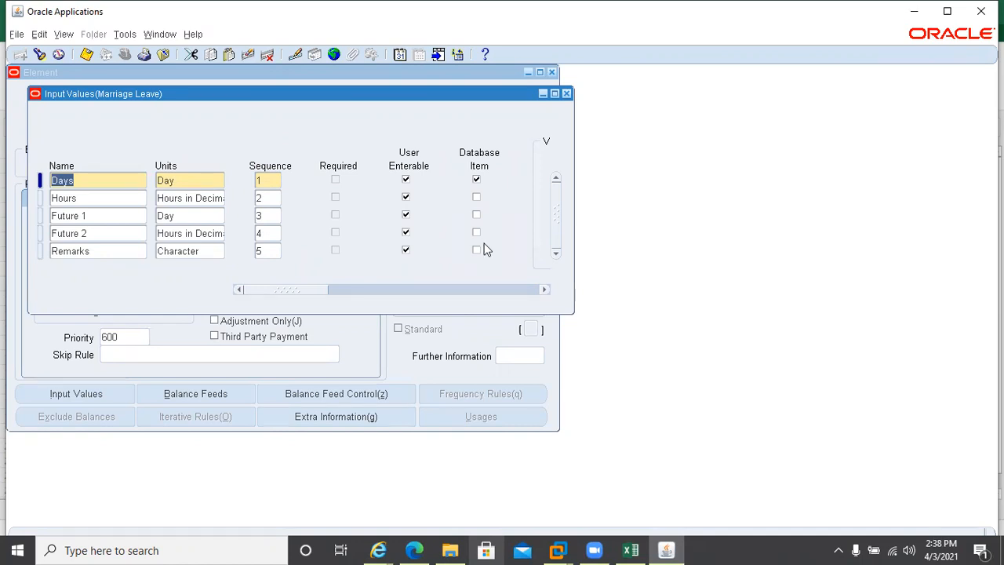
left_click(566, 93)
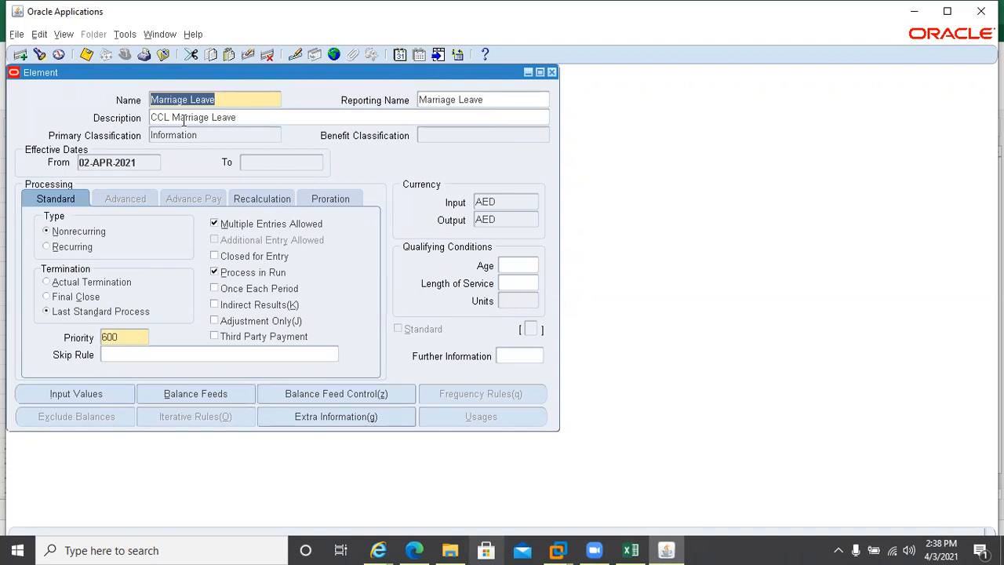
left_click(551, 72)
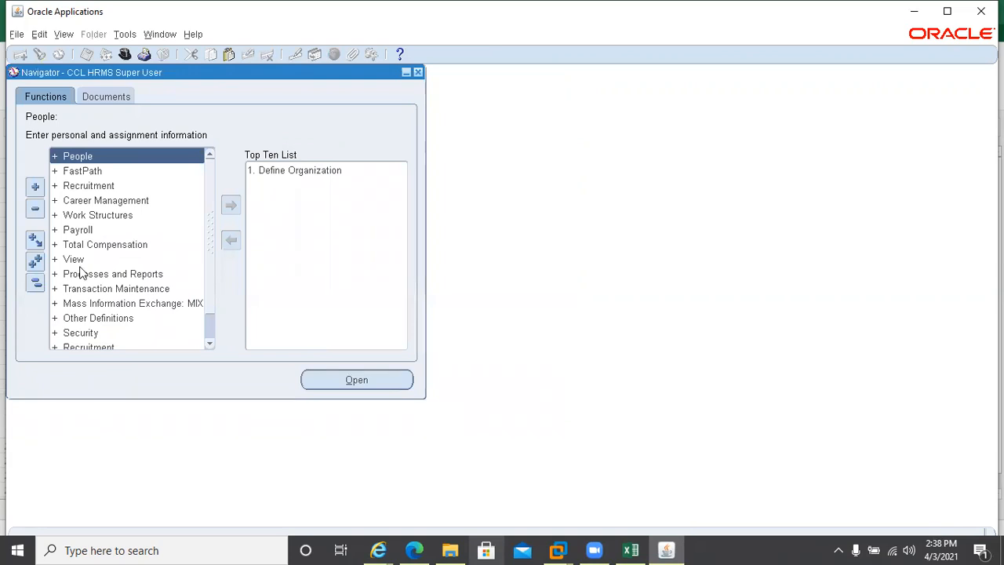
In the Element Link form, link Marriage Leave to Monthly Payroll
left_click(55, 246)
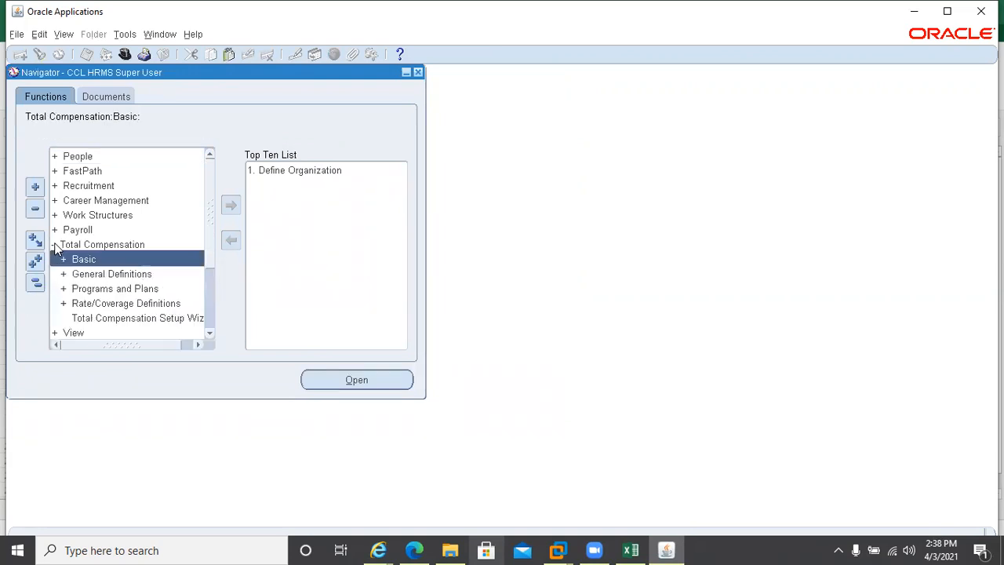
left_click(66, 261)
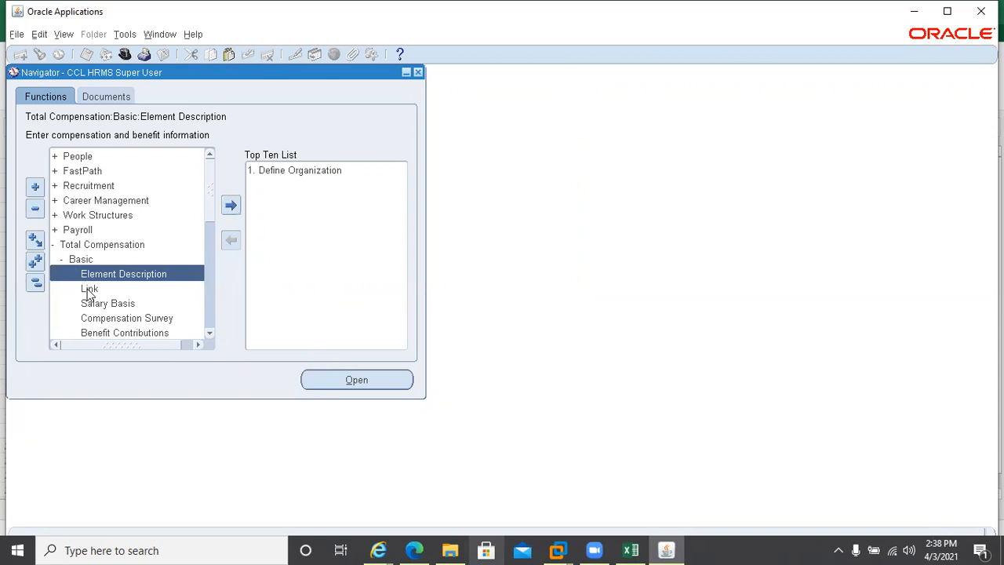
double_click(89, 289)
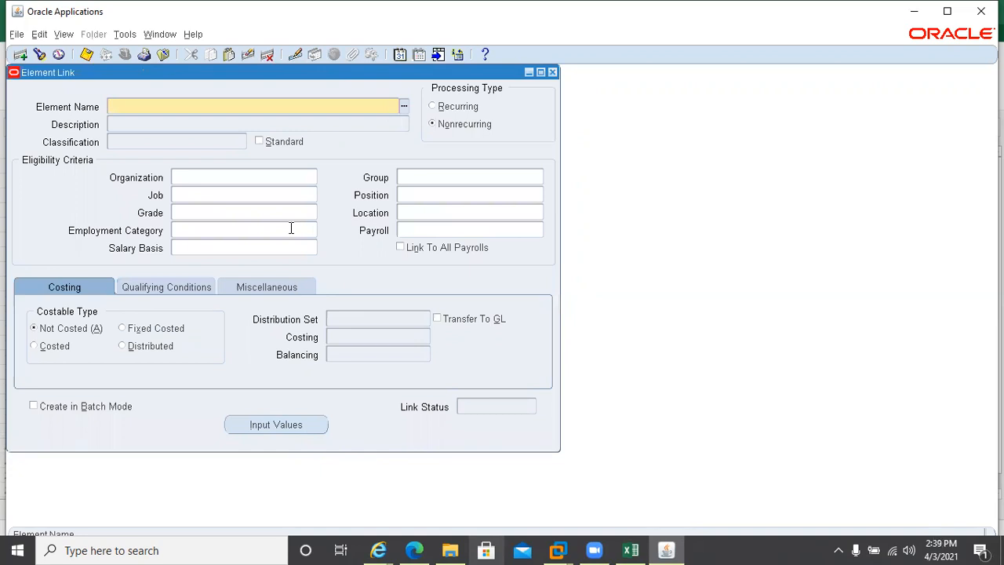
type("Marriage Leave")
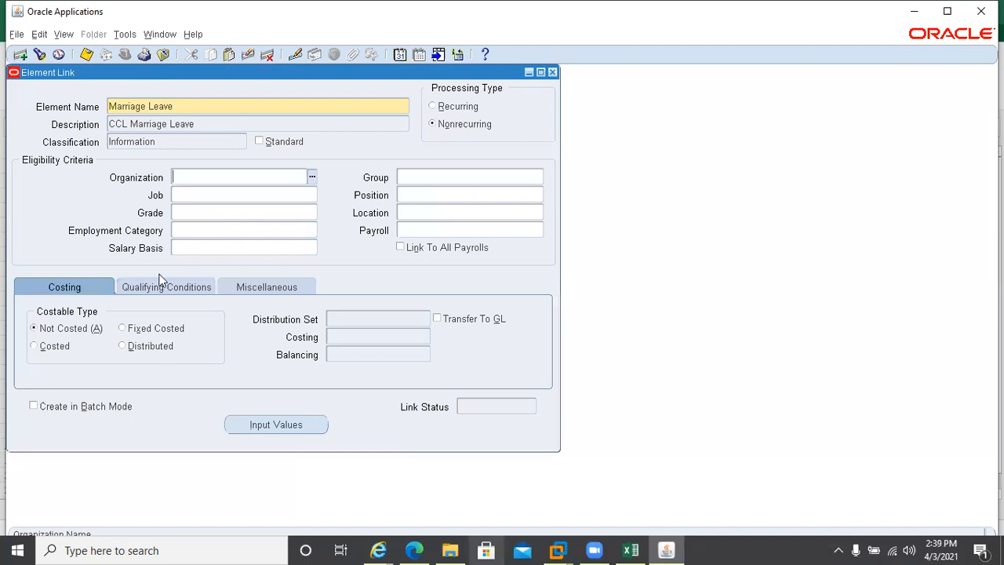
left_click(443, 231)
type("mon")
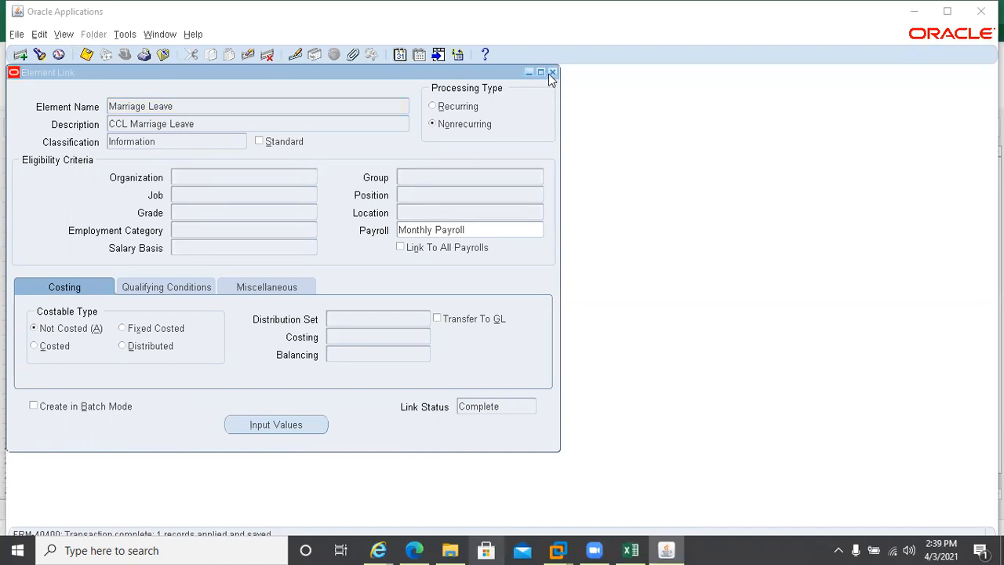
Add and save a new link of Paternity Leave to Monthly Payroll
left_click(186, 105)
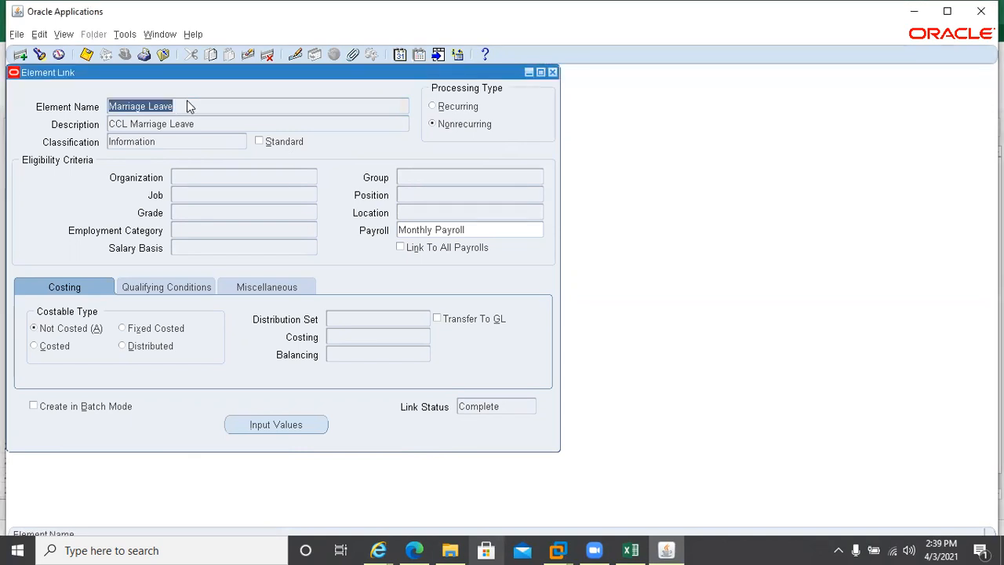
left_click(187, 103)
key("Down")
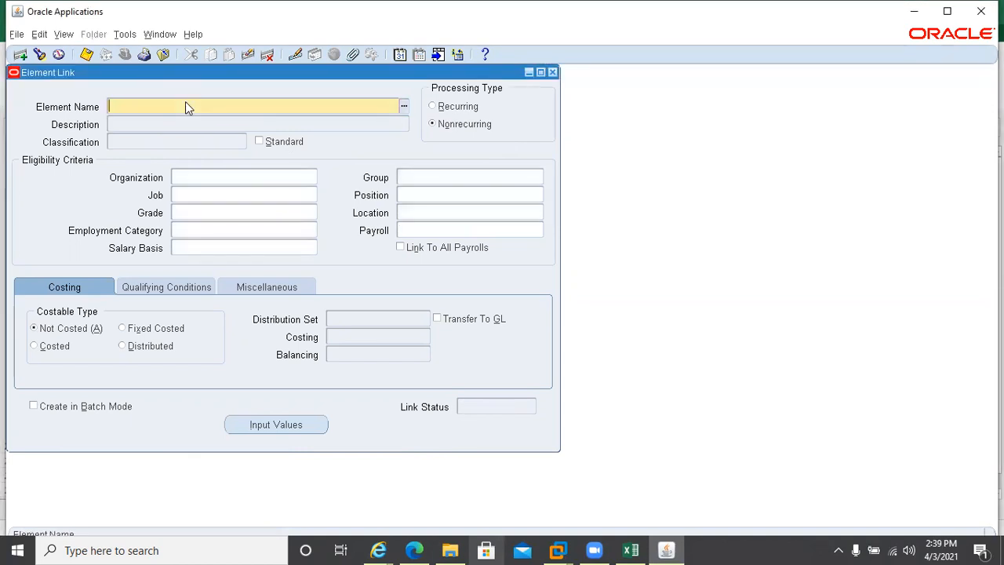
key("Down")
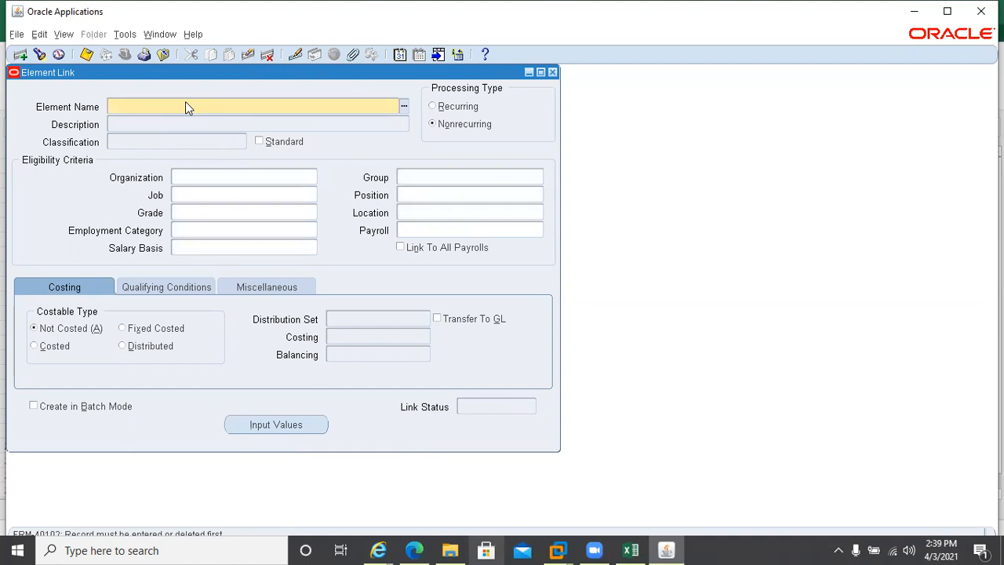
type("pate")
key("Tab")
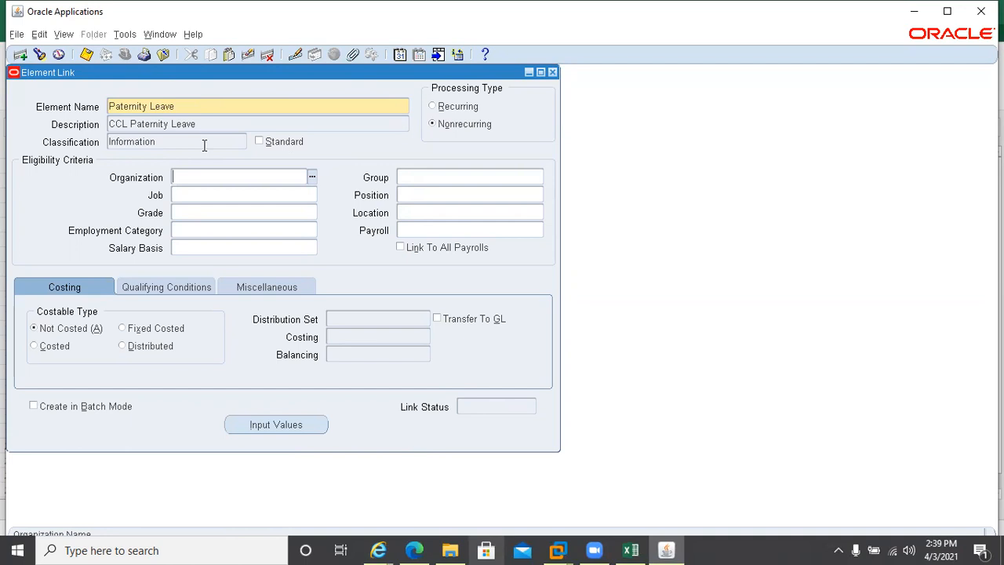
left_click(419, 230)
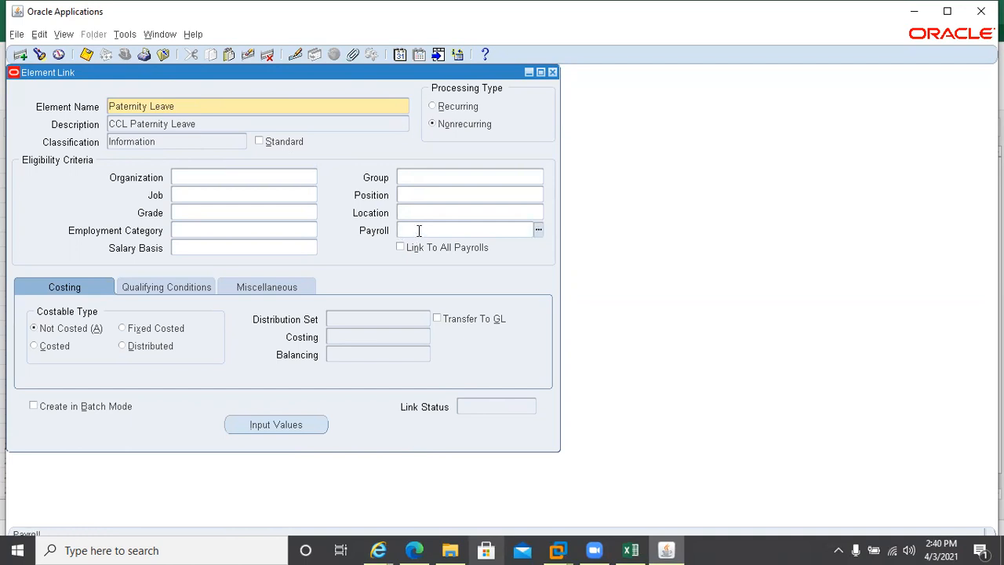
type("mon")
key("Tab")
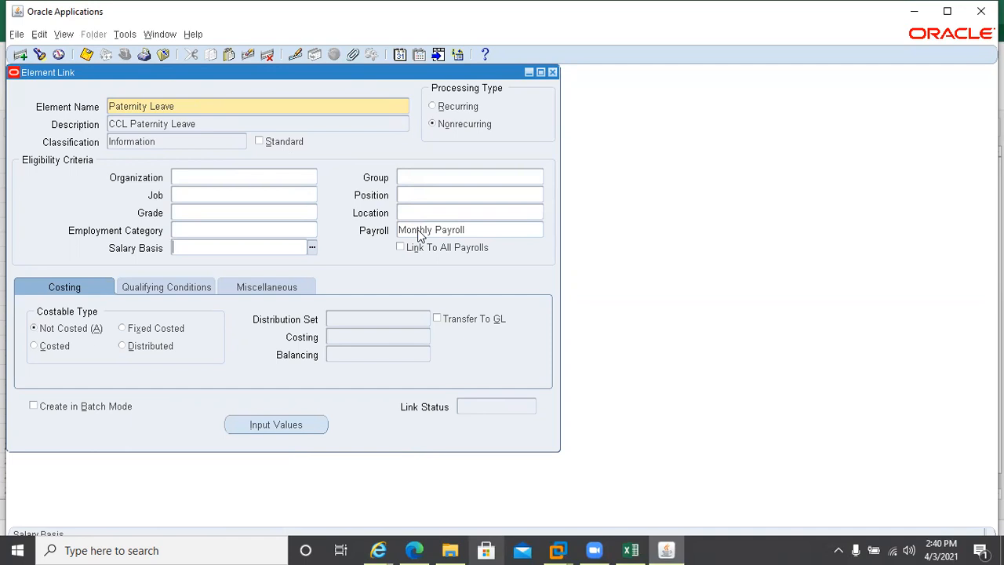
left_click(86, 55)
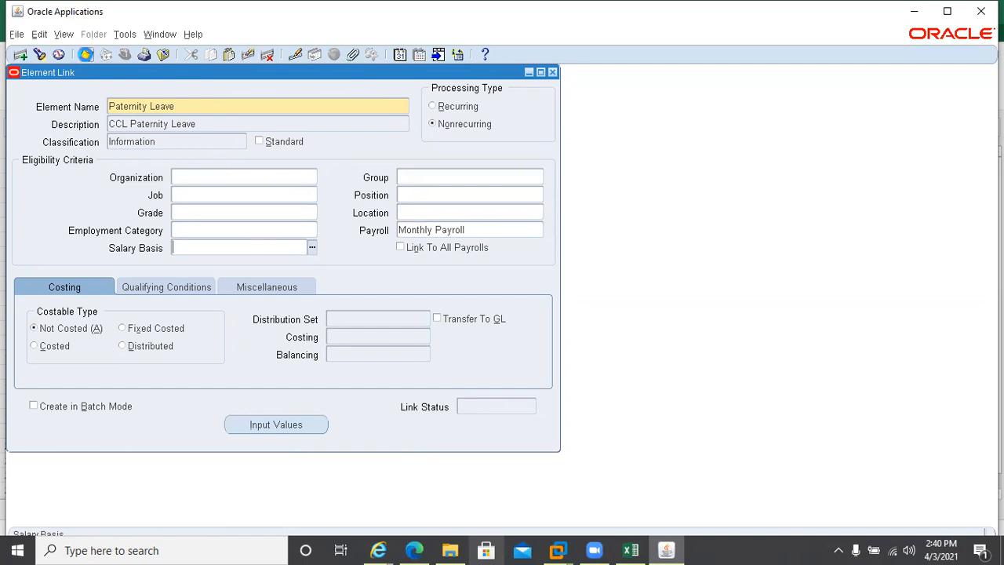
Add and save a new link of Maternity Leaves to Monthly Payroll
left_click(197, 106)
key("Down")
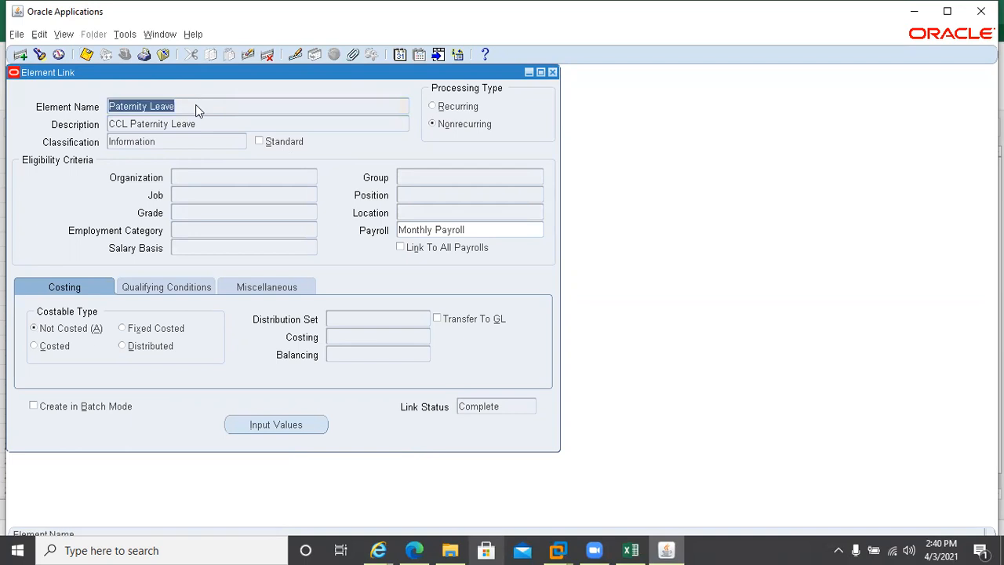
type("Mate")
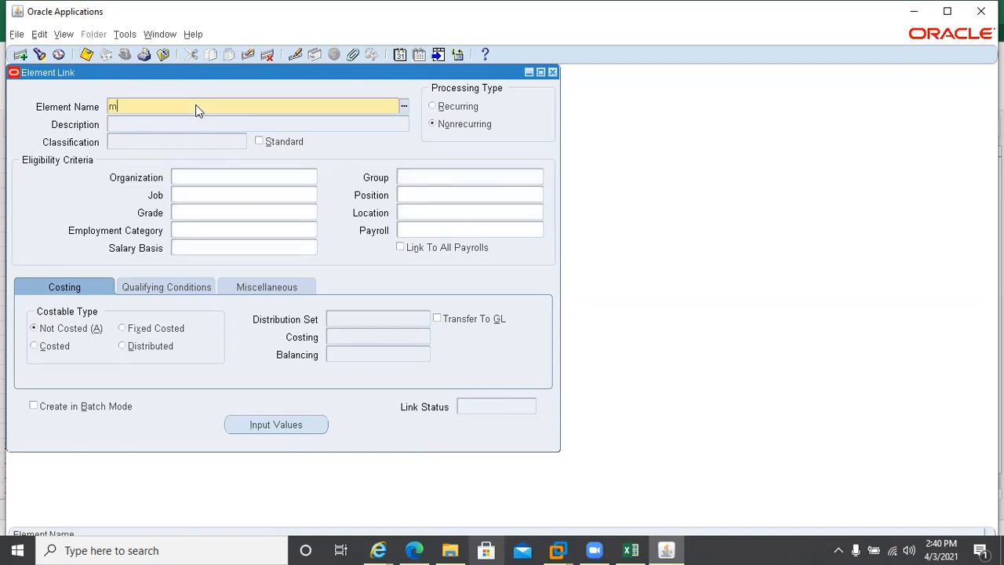
key("Tab")
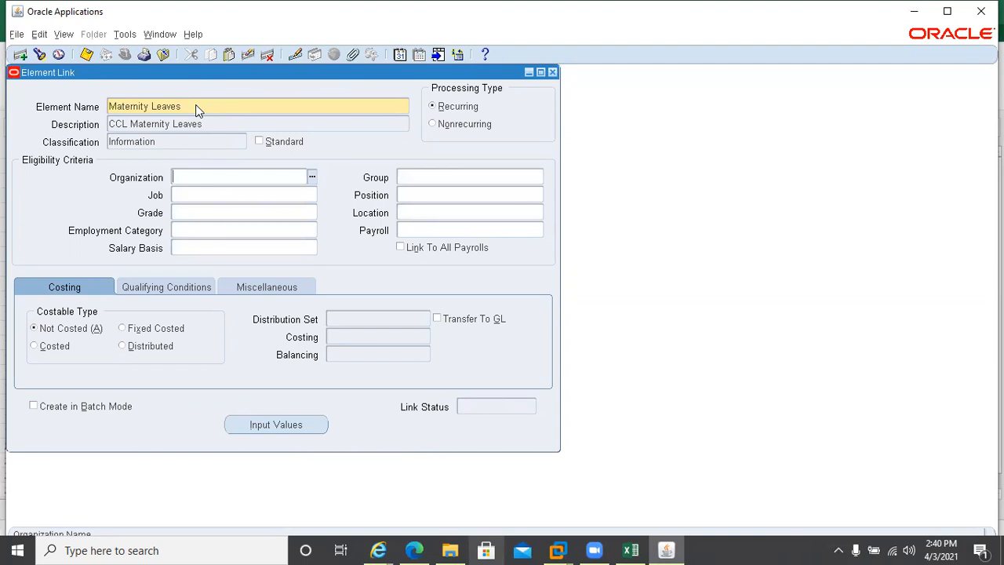
left_click(445, 229)
type("Mo")
key("Tab")
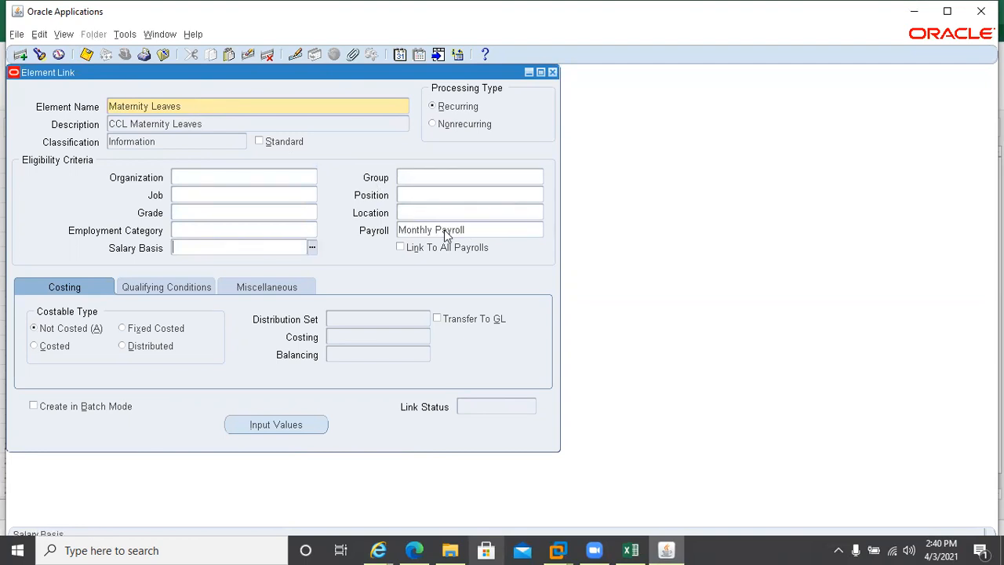
left_click(86, 54)
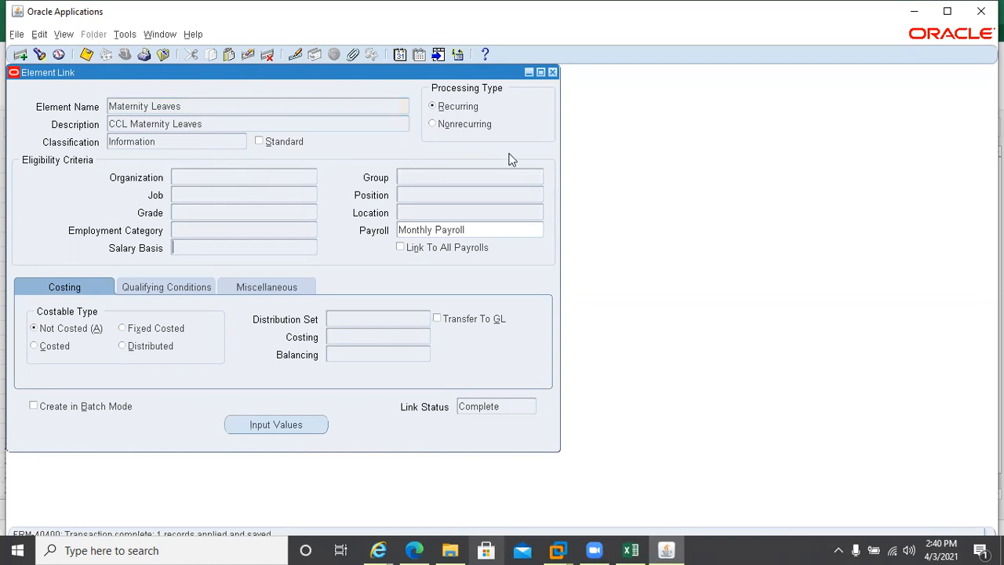
Browse the Marriage Leave, Paternity Leave and Maternity Leaves link records to confirm they are saved
left_click(189, 105)
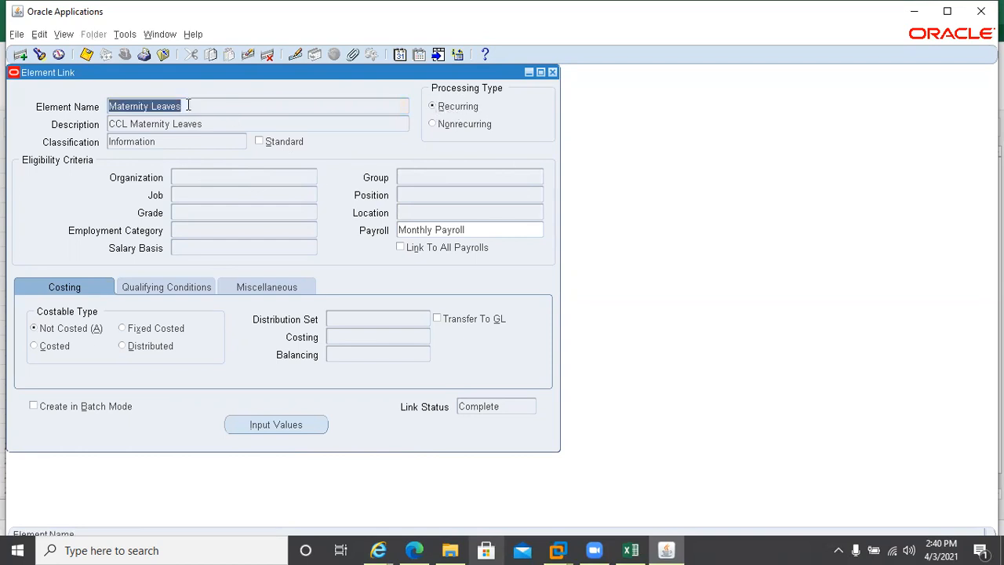
key("Down")
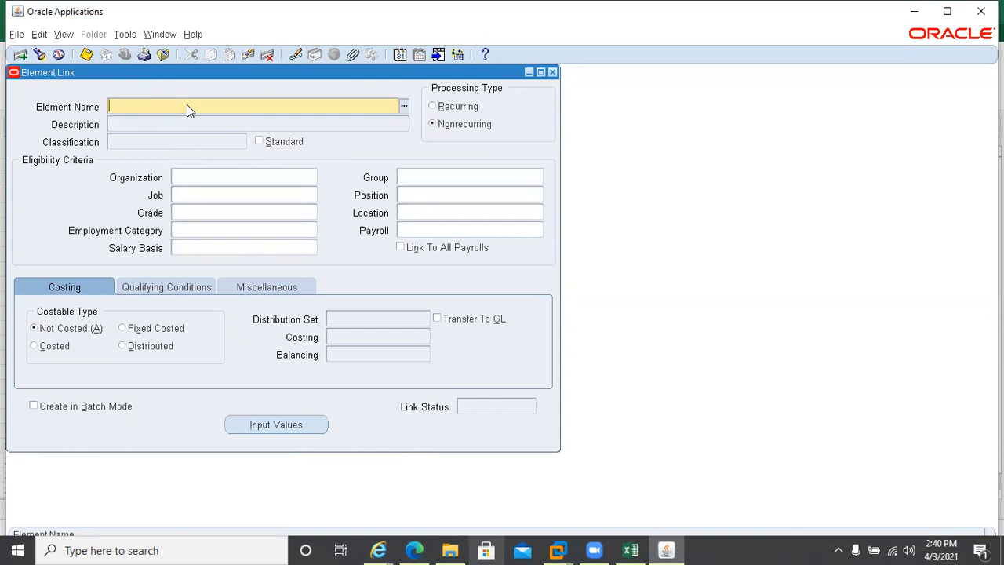
key("Up")
key("Up")
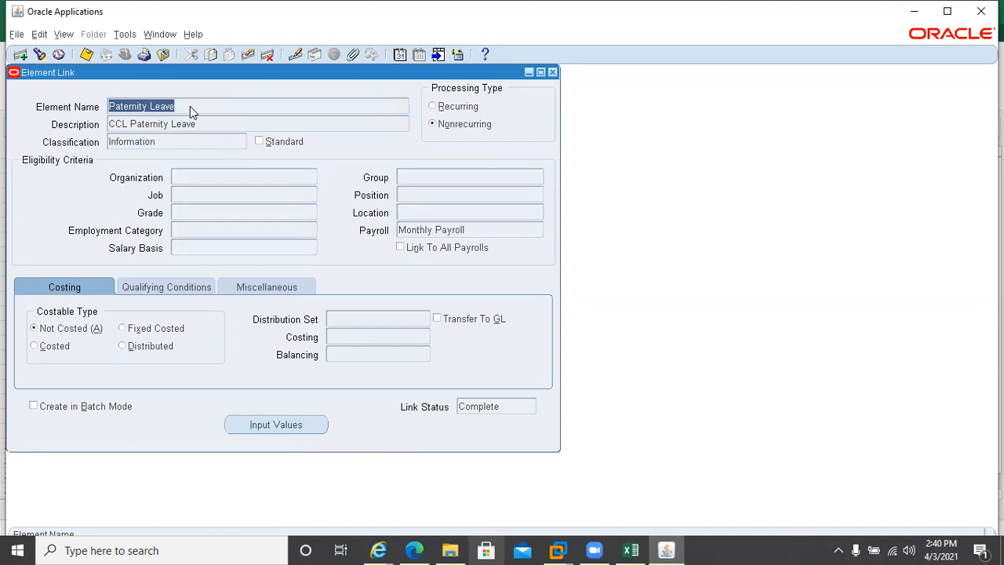
key("Up")
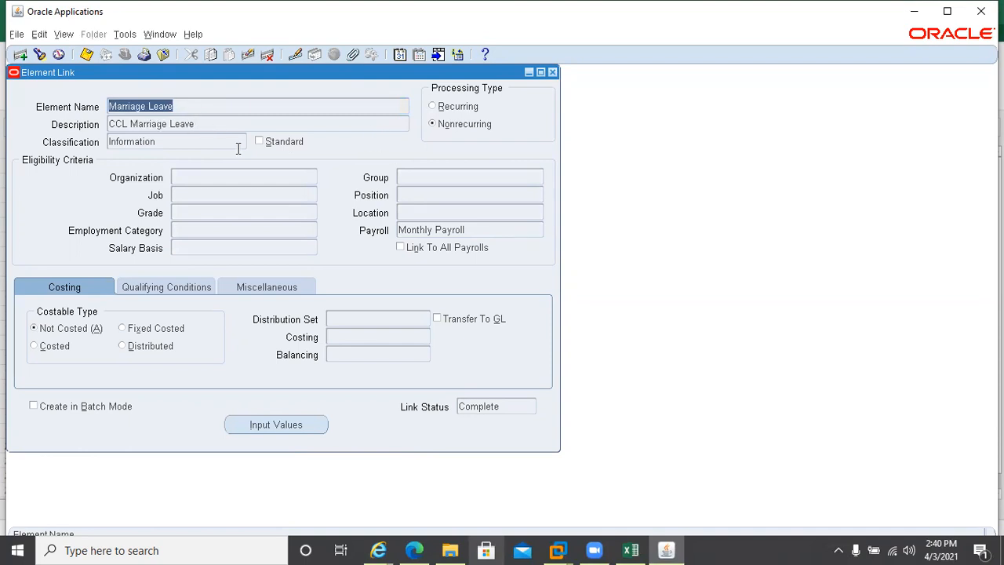
key("Down")
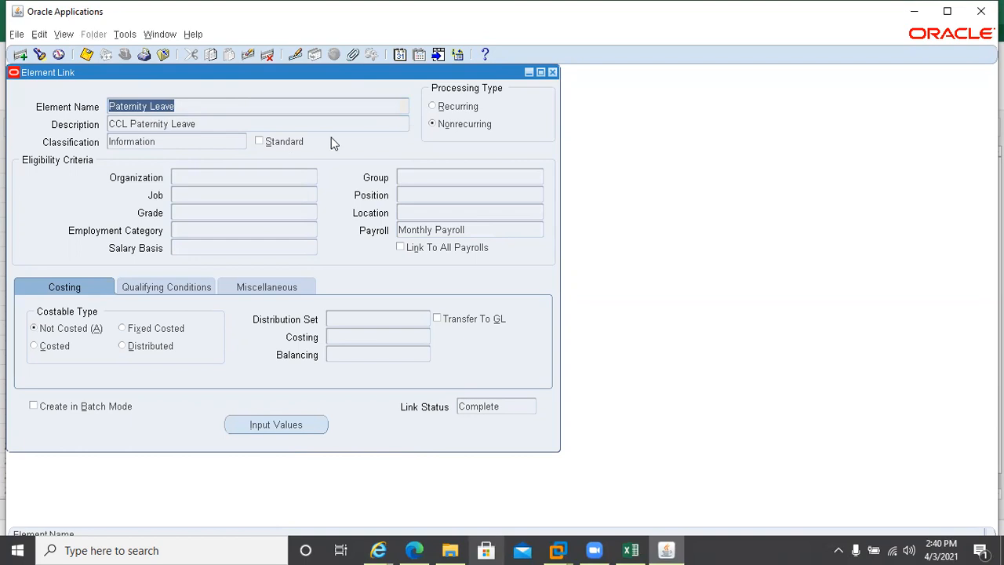
key("Down")
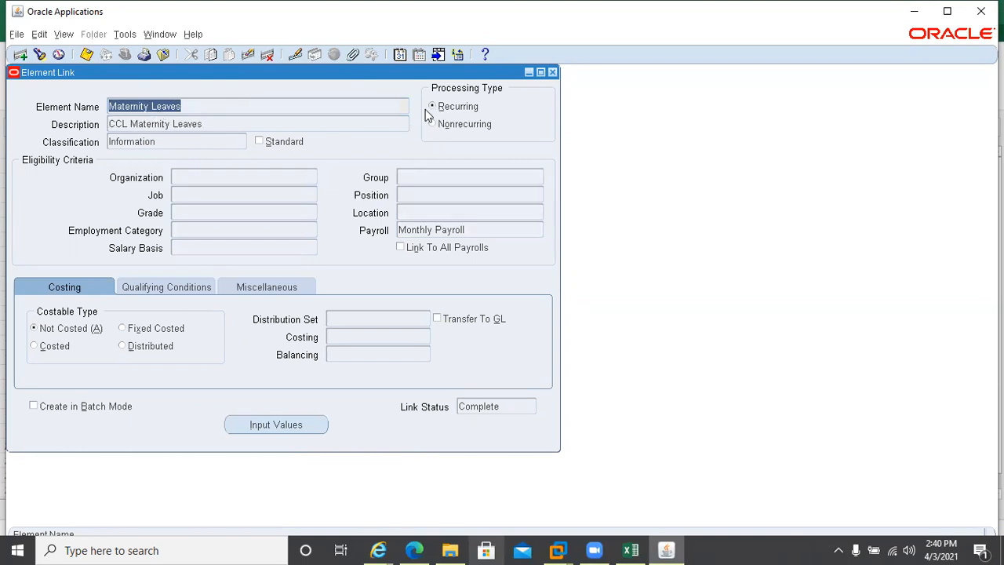
Close Element Link and query Maternity Leaves in Element Description with 'Mater%'
left_click(552, 72)
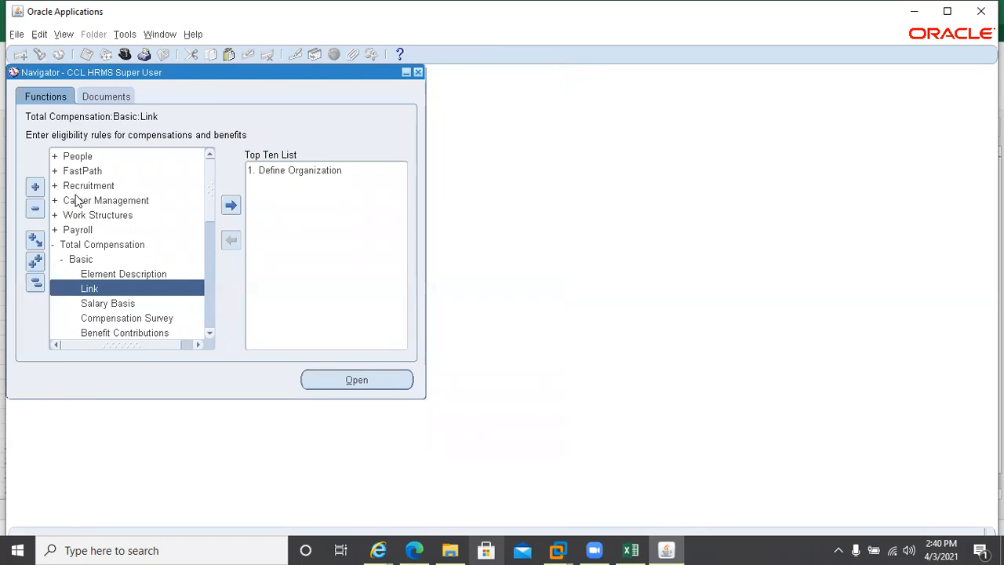
left_click(119, 274)
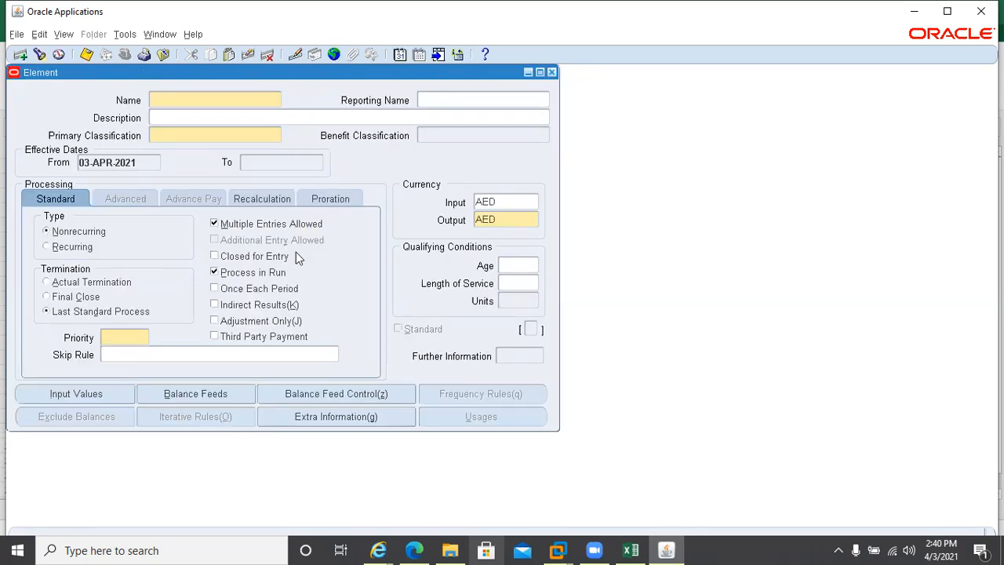
key("F11")
type("Mater%")
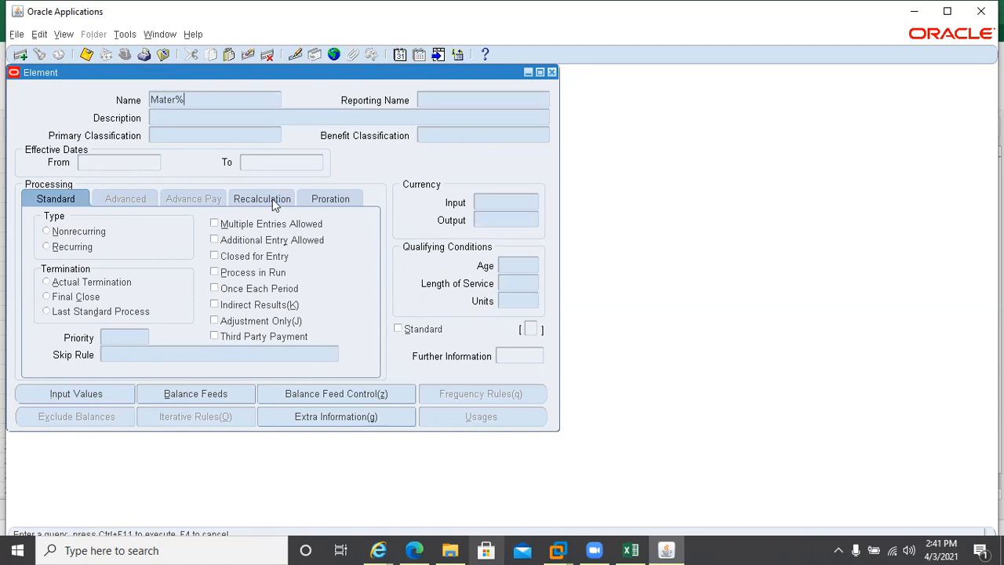
key("ctrl+F11")
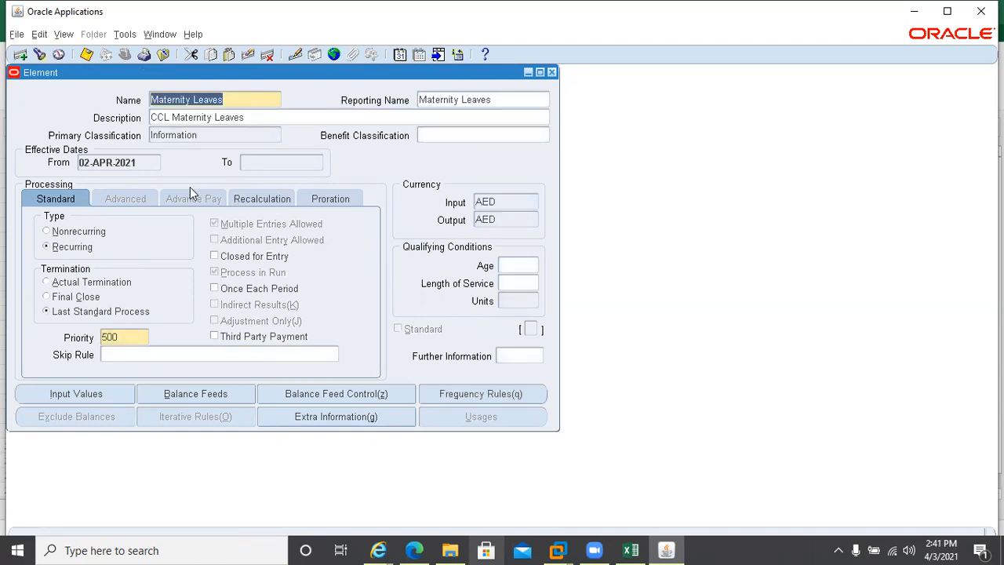
Keep the element recurring, try Help > Diagnostics > Examine, dismiss the error and close the element
left_click(45, 232)
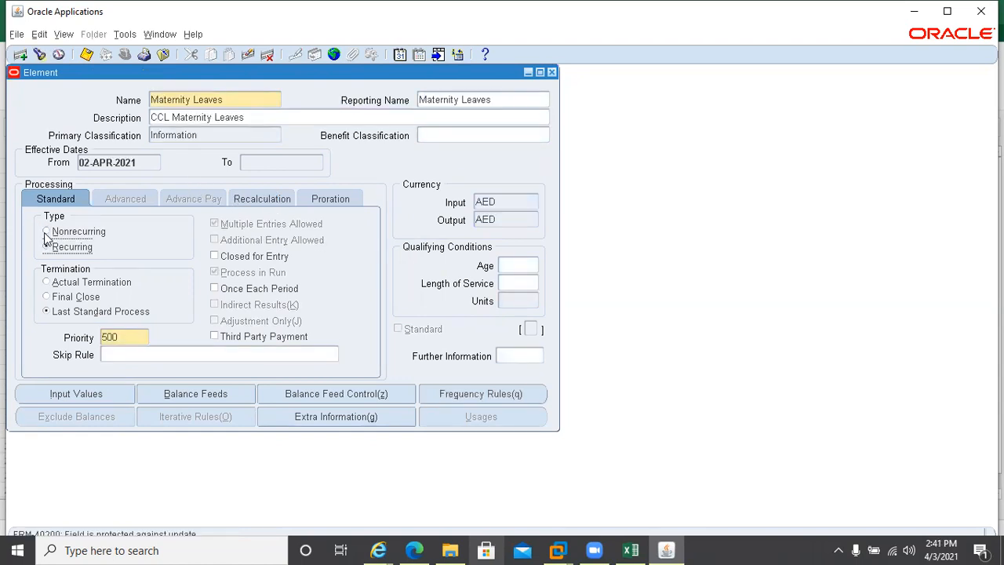
left_click(46, 246)
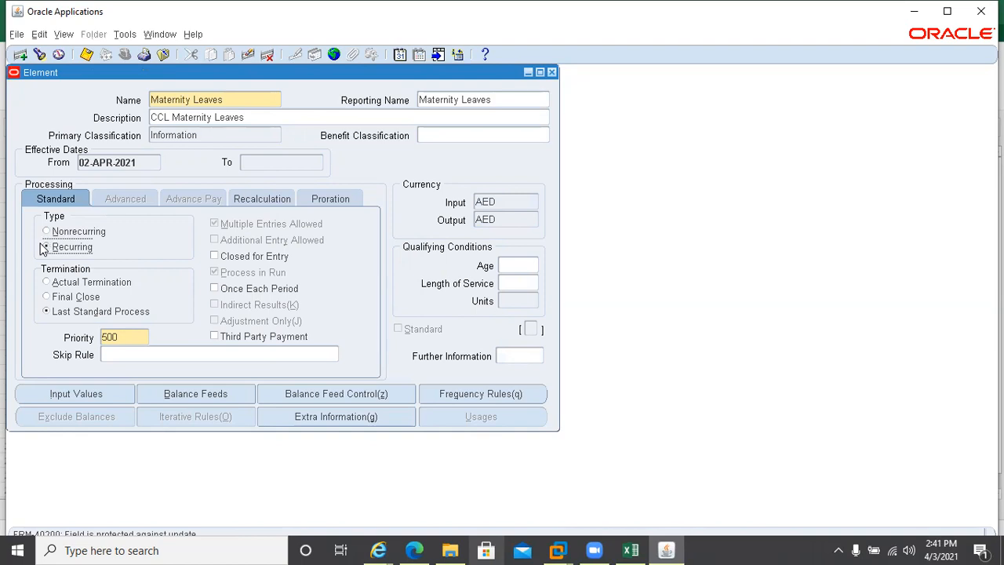
left_click(192, 35)
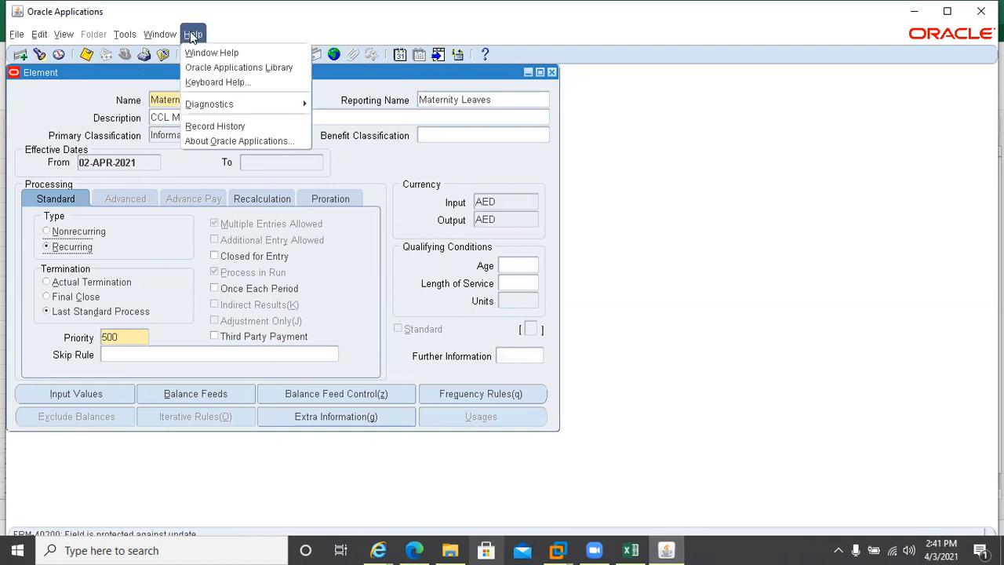
mouse_move(217, 104)
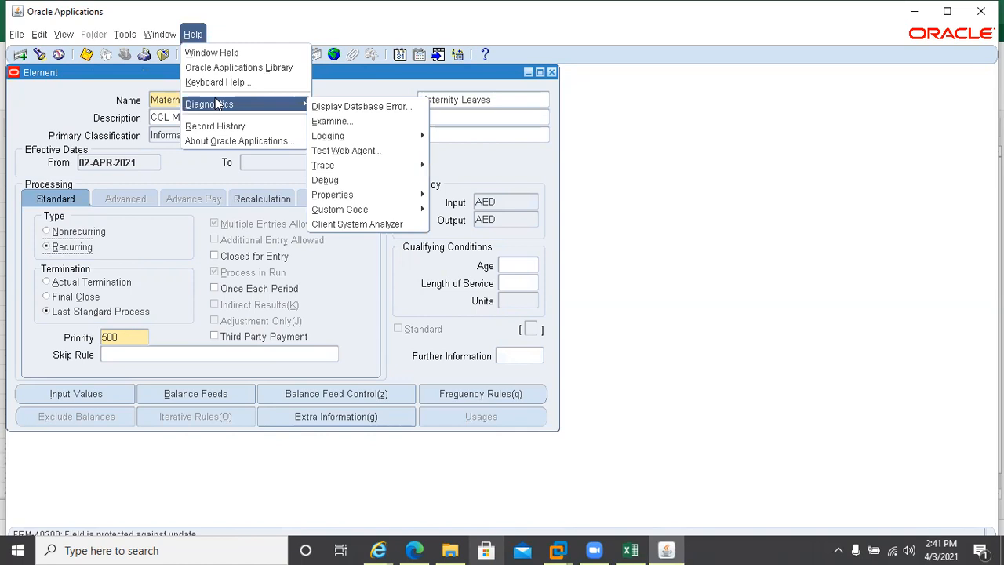
left_click(340, 123)
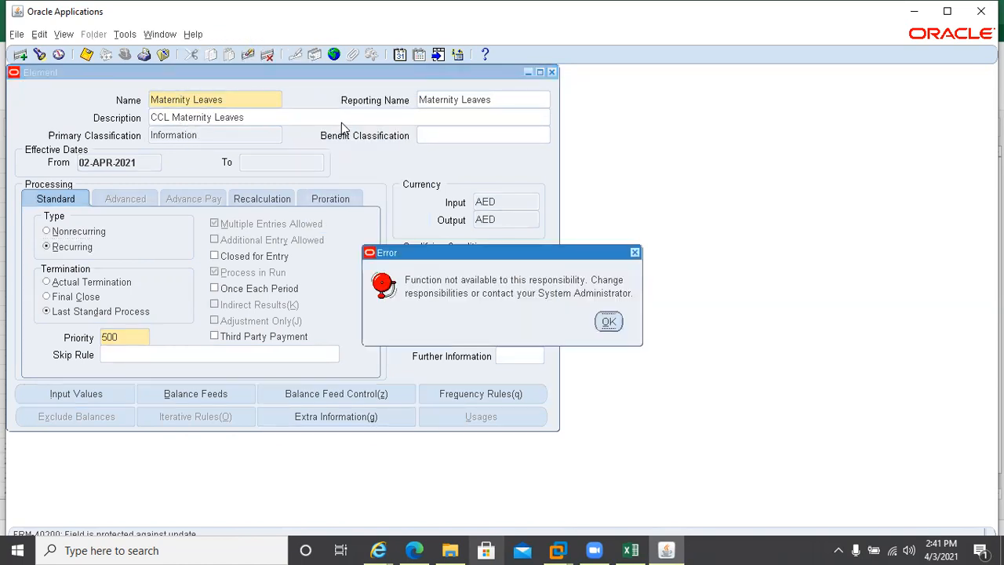
left_click(609, 322)
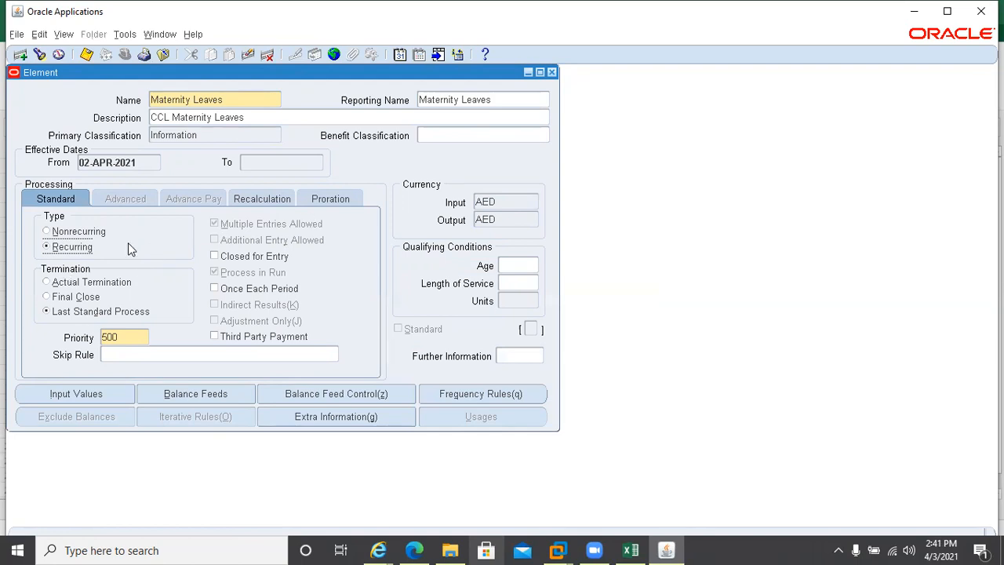
left_click(551, 72)
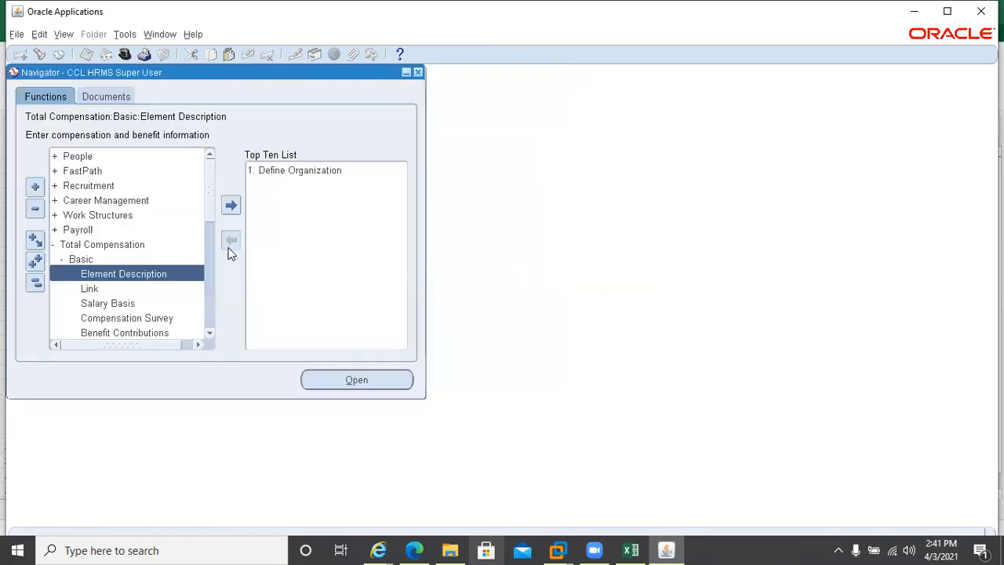
Open the Link form and query the Maternity Leaves link with 'Mater%'
double_click(104, 289)
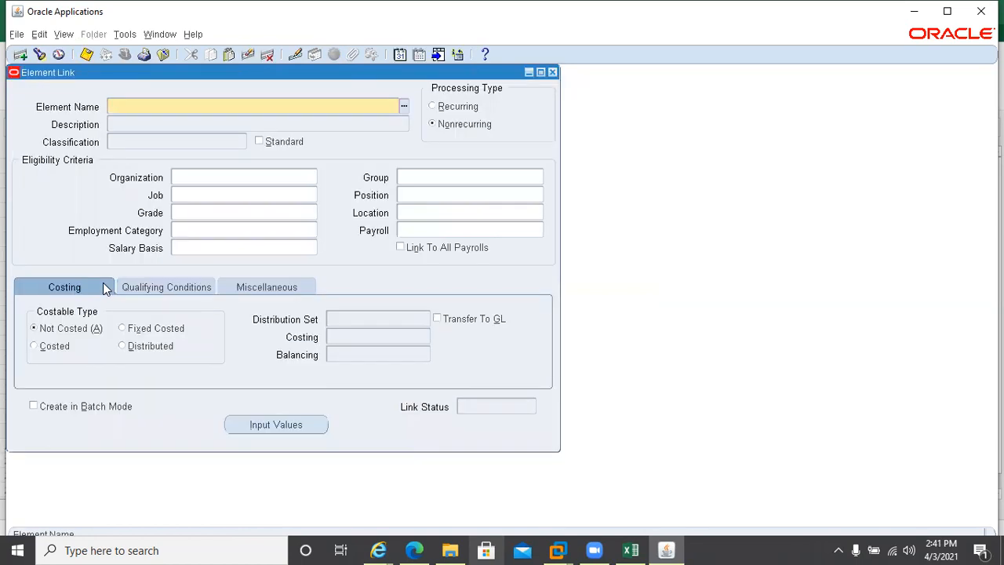
key("F11")
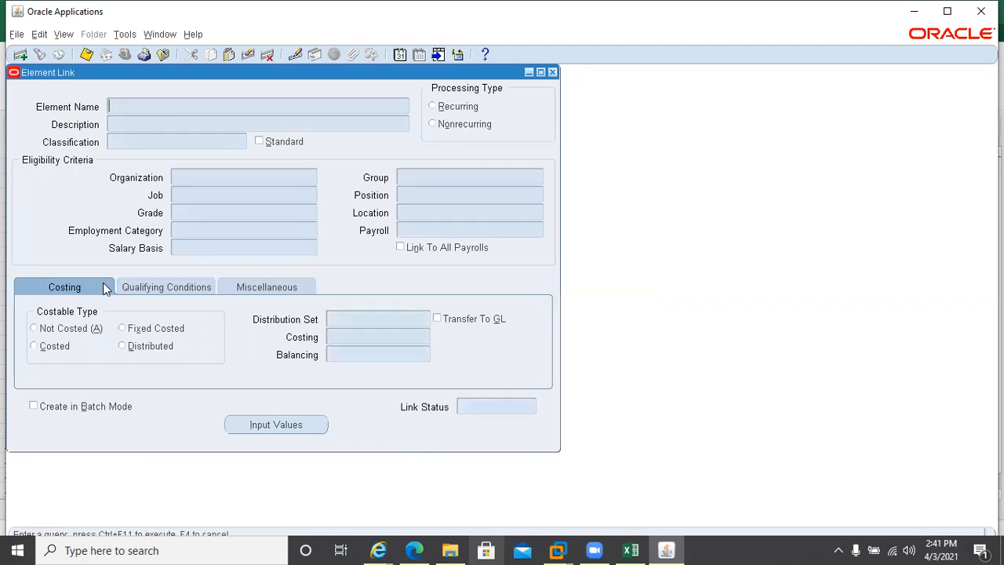
type("Mater%")
key("ctrl+F11")
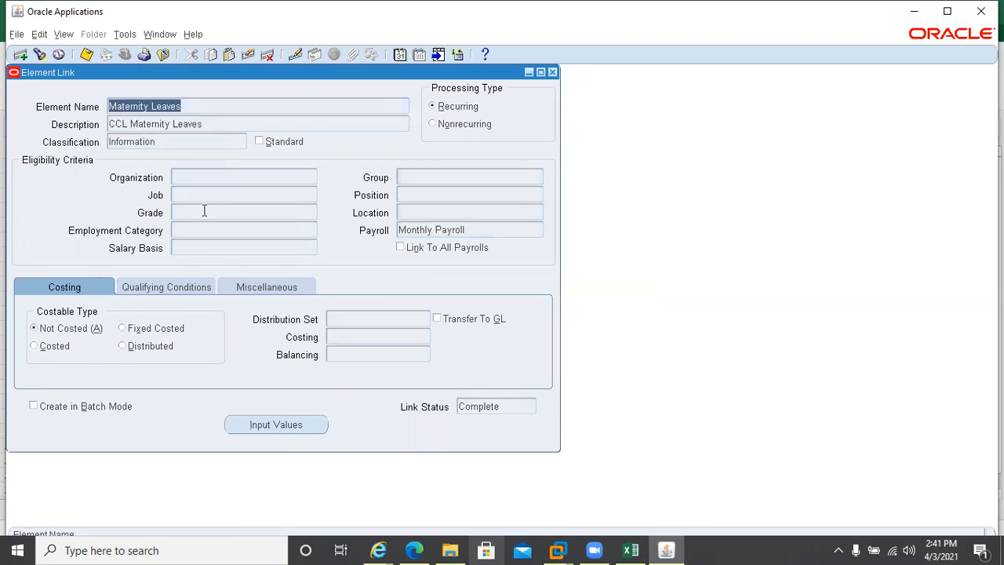
Delete and purge the Maternity Leaves link, save, and close the form
left_click(266, 55)
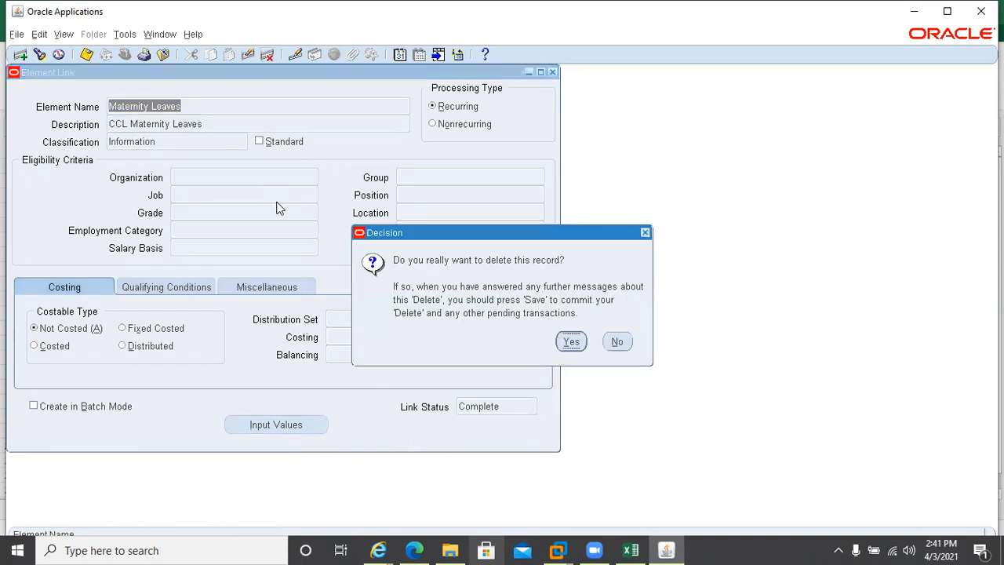
left_click(571, 341)
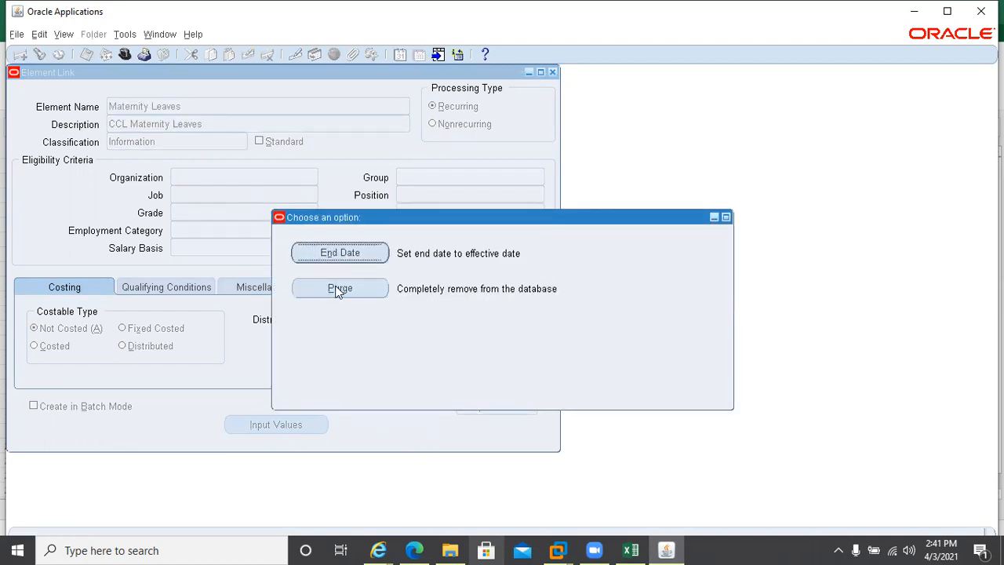
left_click(338, 289)
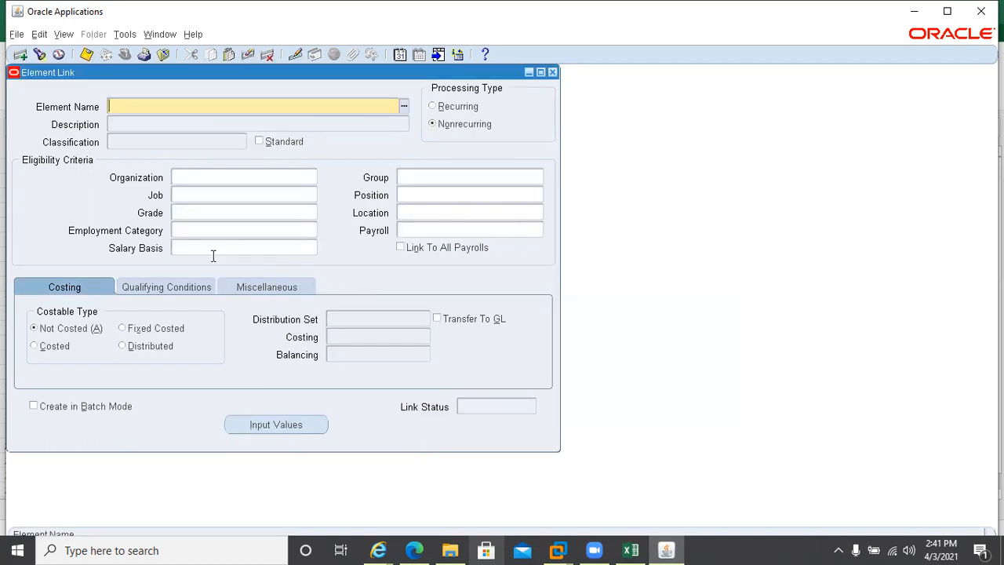
key("ctrl+s")
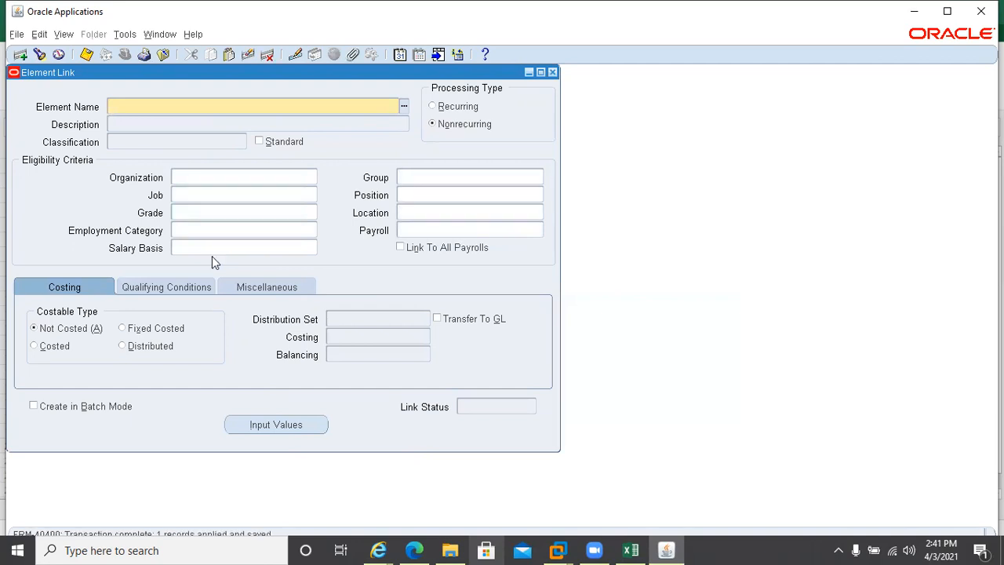
left_click(552, 72)
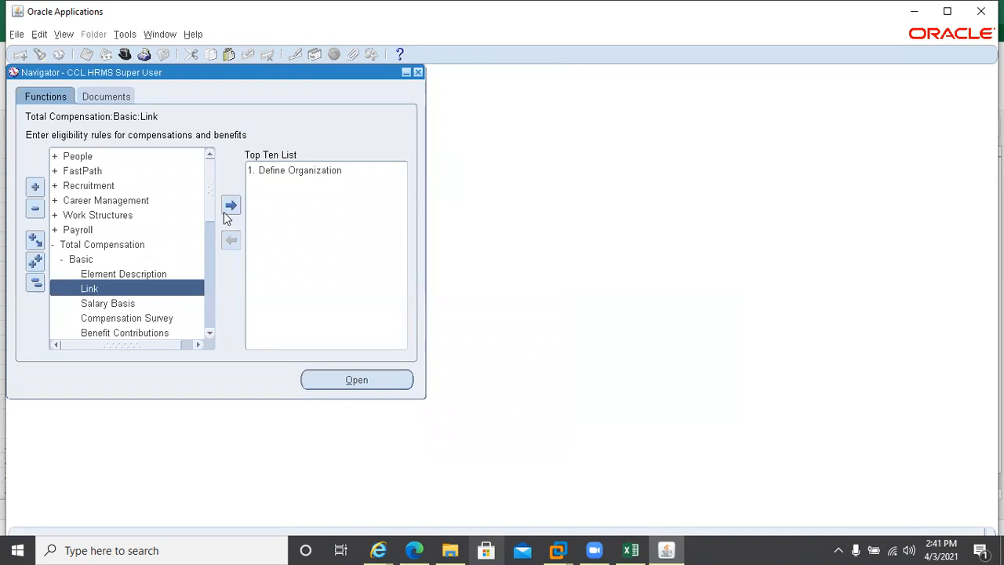
Reload Maternity Leaves in Element Description and show its 03-APR-2021 effective date
left_click(129, 273)
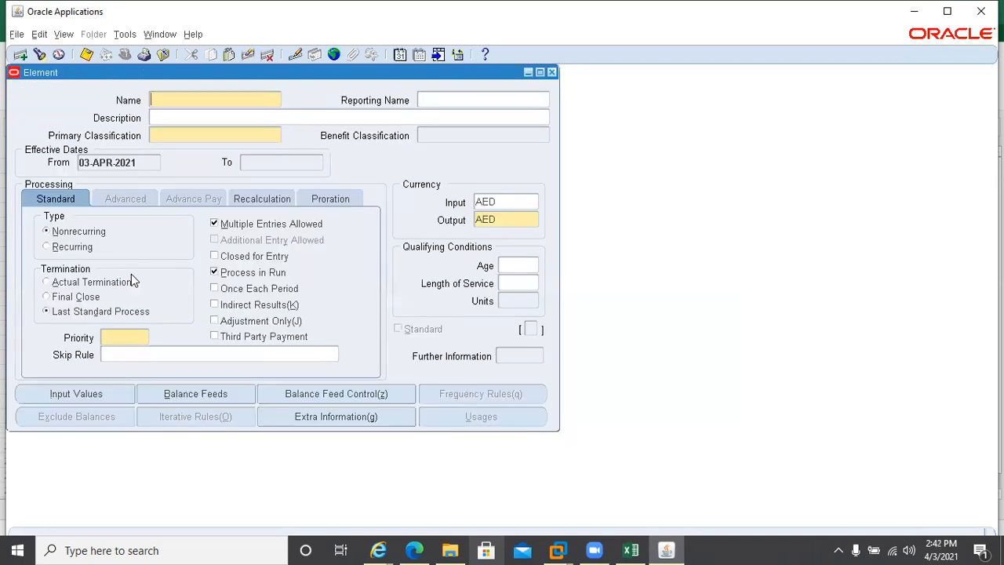
key("F11")
type("er%")
key("ctrl+F11")
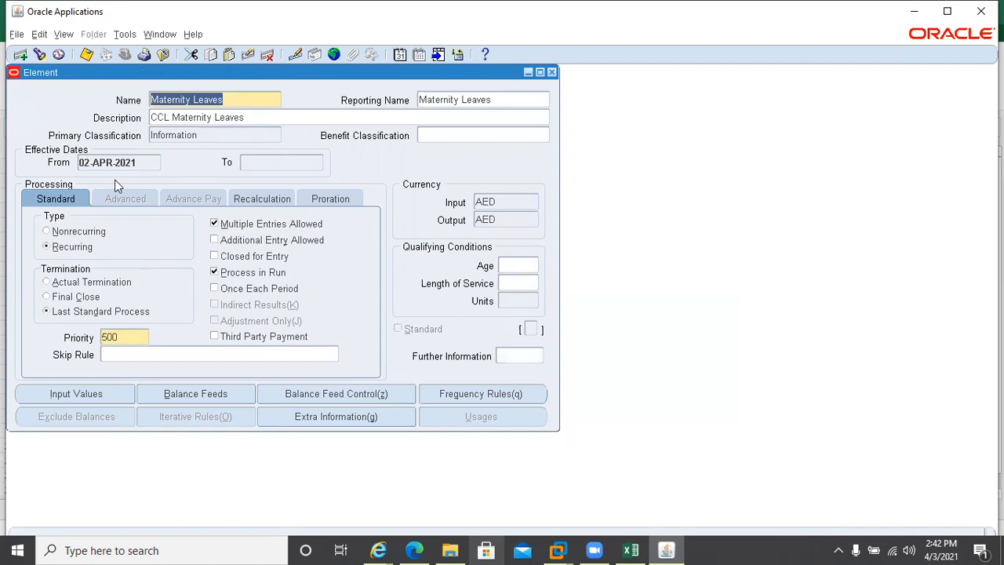
left_click(400, 56)
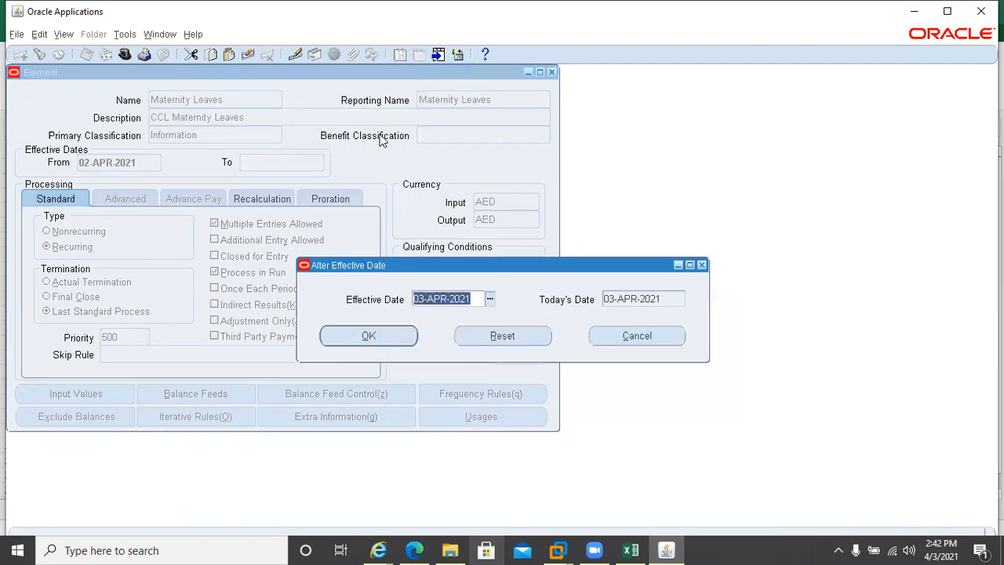
Change the effective date to 02-APR-2021
left_click(414, 337)
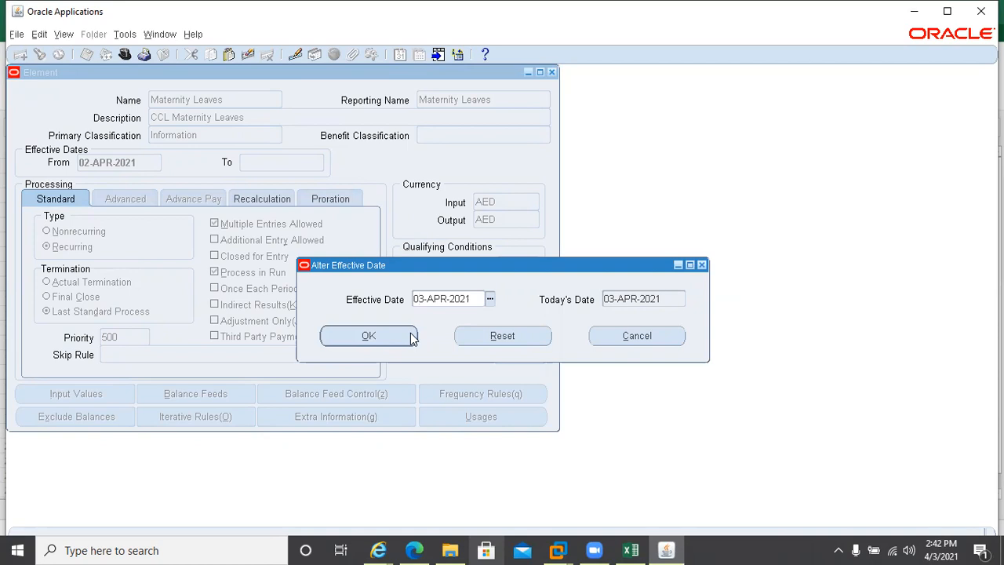
key("Delete")
type("2")
left_click(413, 337)
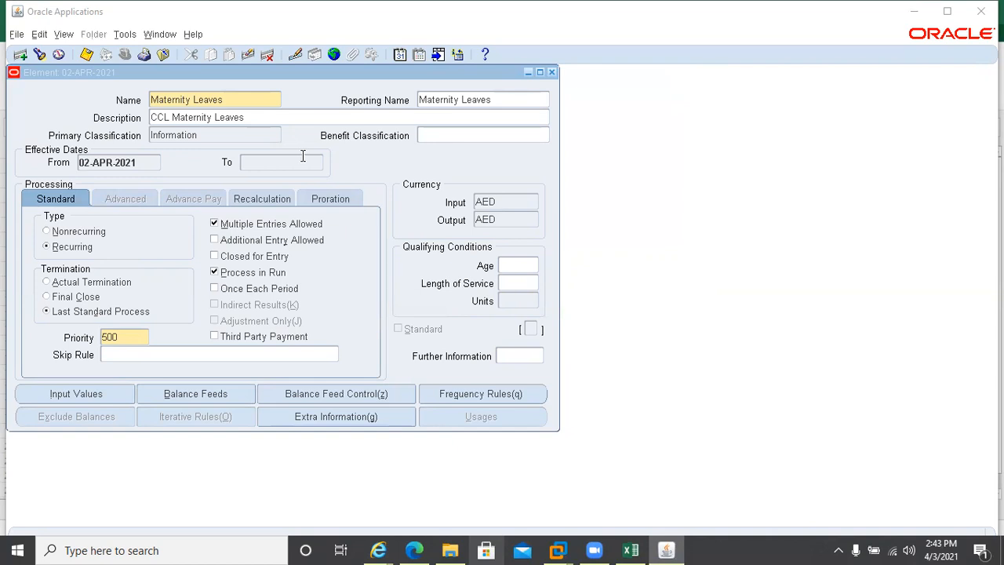
Try to switch Maternity Leaves to Nonrecurring; the protected type stays Recurring
left_click(400, 55)
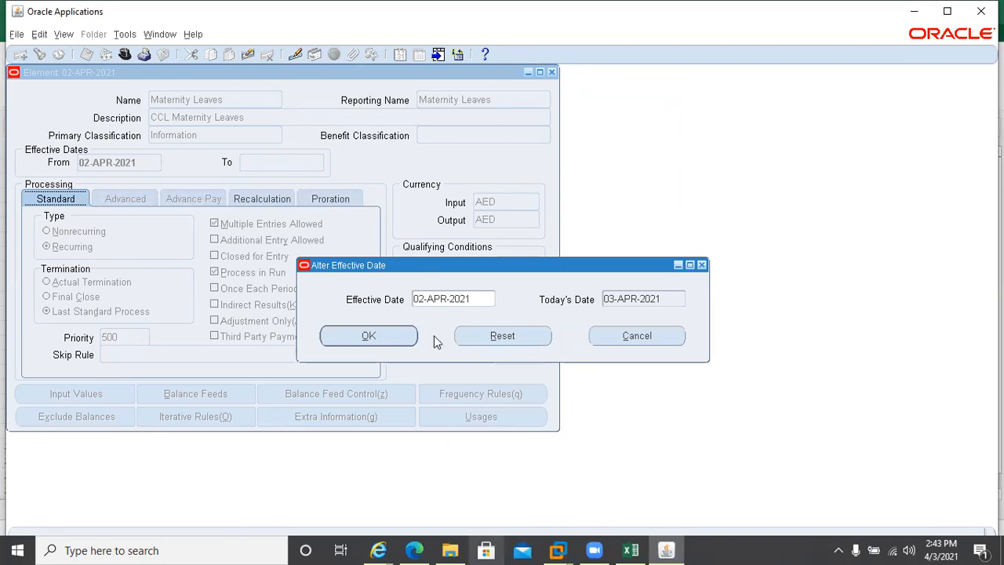
left_click(635, 338)
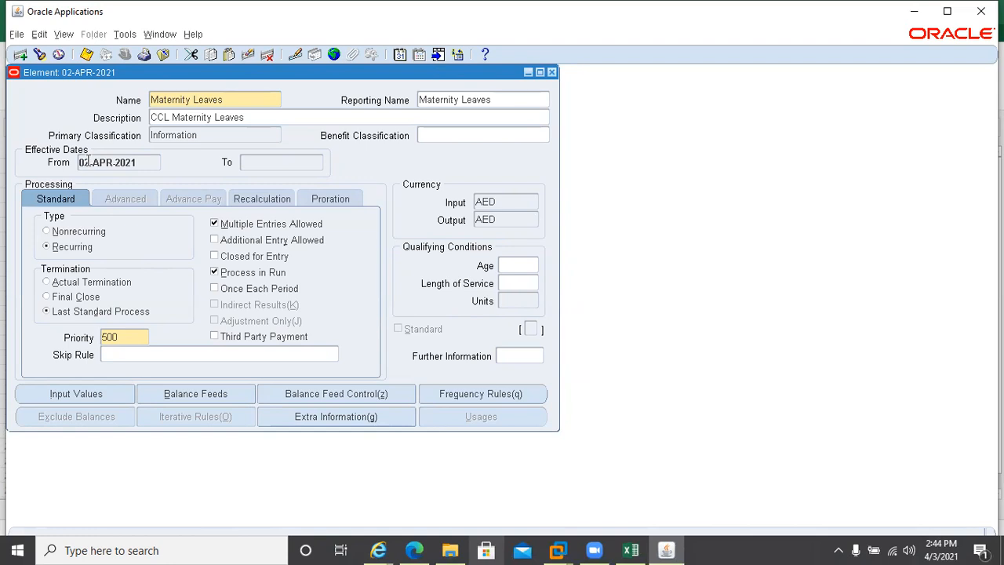
left_click(47, 232)
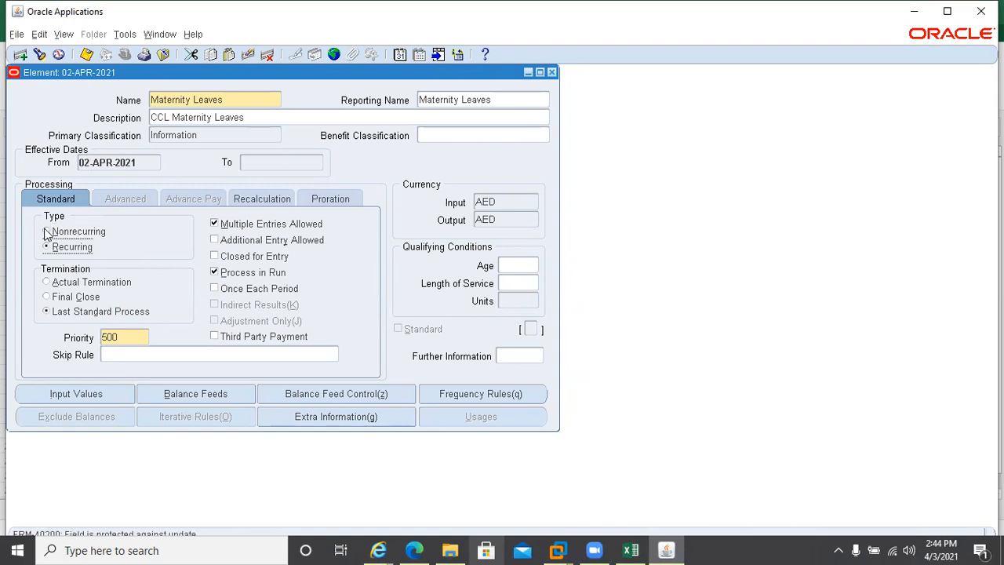
left_click(51, 237)
Delete the Maternity Leaves element record, confirming Yes and choosing Purge
left_click(265, 54)
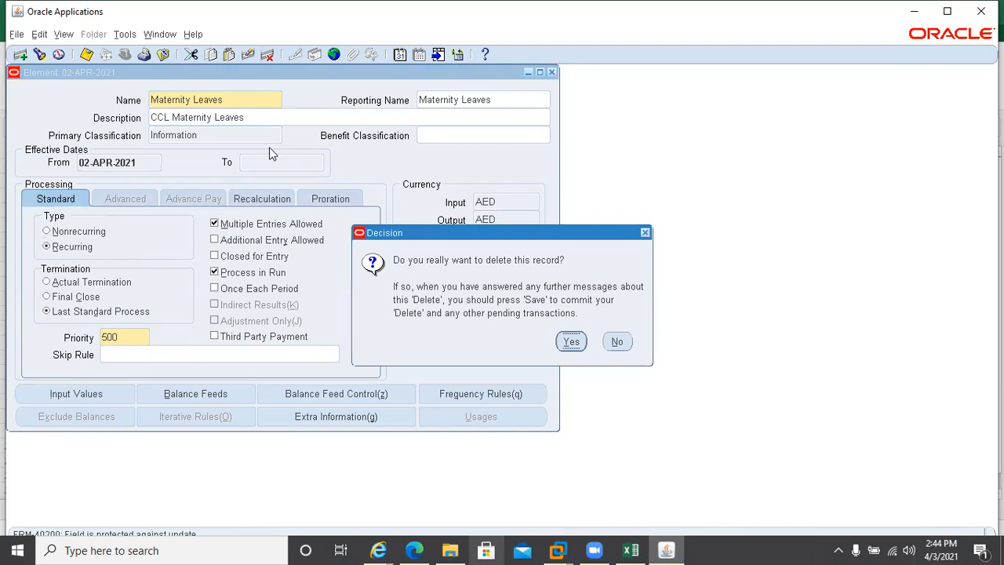
left_click(571, 341)
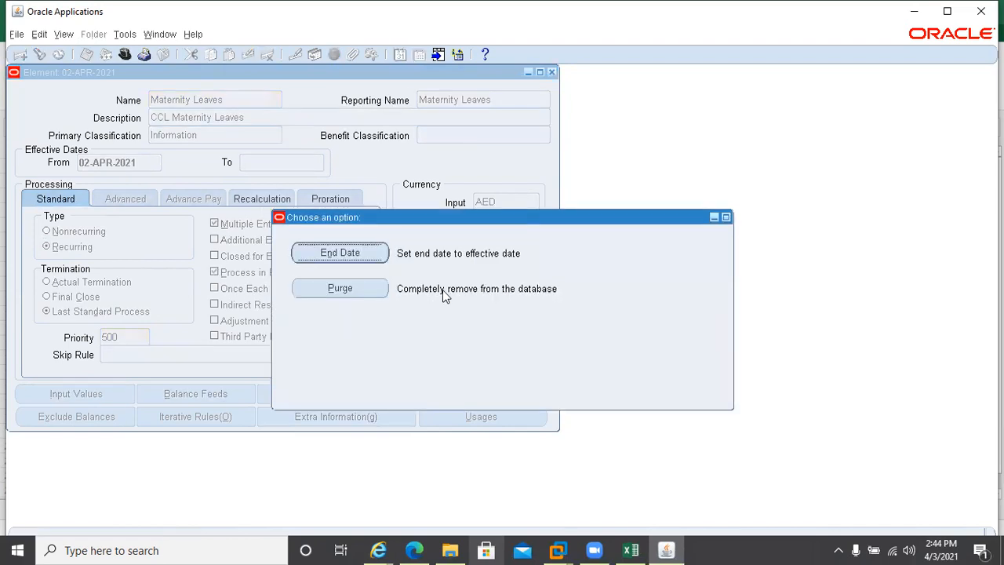
left_click(333, 290)
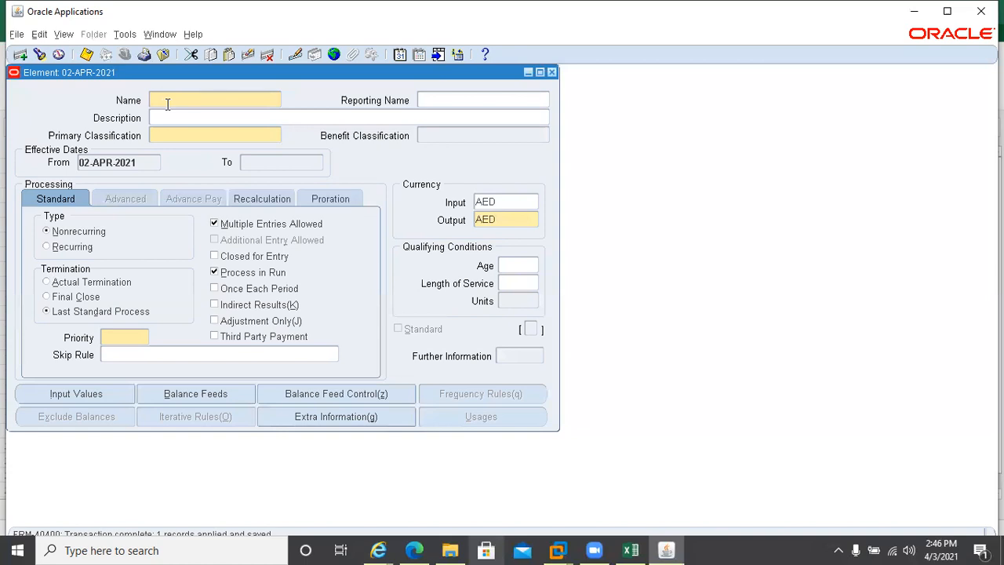
Set the effective date back to 01-APR-2021, then switch to Leave Management - Setup.xlsx
left_click(400, 55)
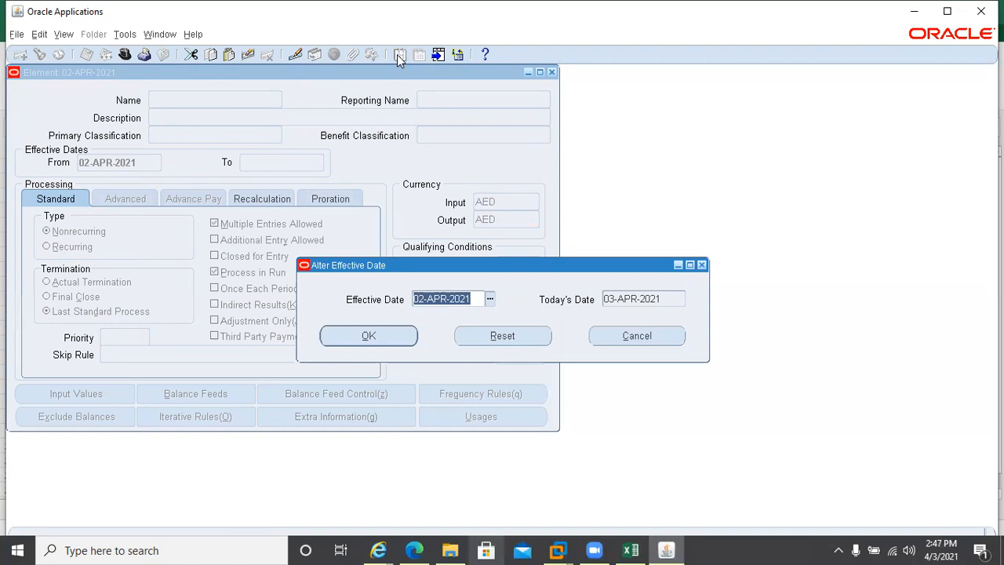
left_click(419, 298)
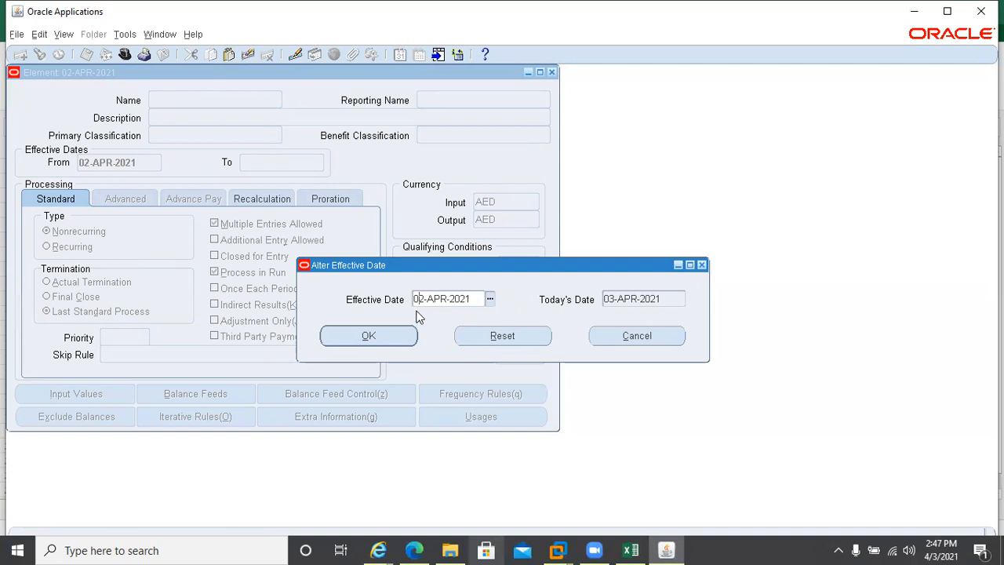
key("BackSpace")
type("1")
left_click(373, 335)
left_click(630, 549)
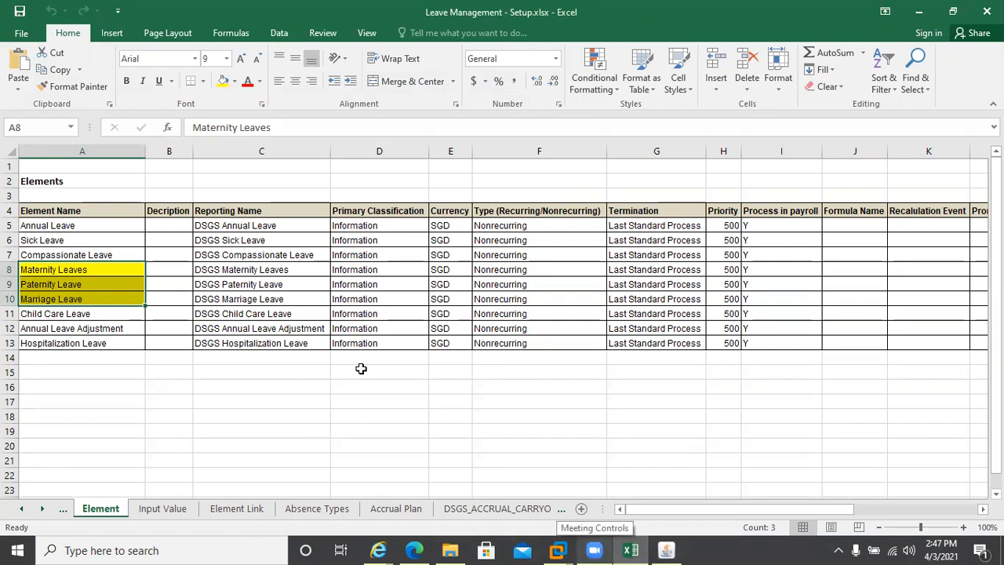
Select Type cells F5:F13 to confirm all leave elements are Nonrecurring, then return to Oracle
left_click(494, 226)
left_click_drag(494, 273, 497, 352)
left_click(666, 550)
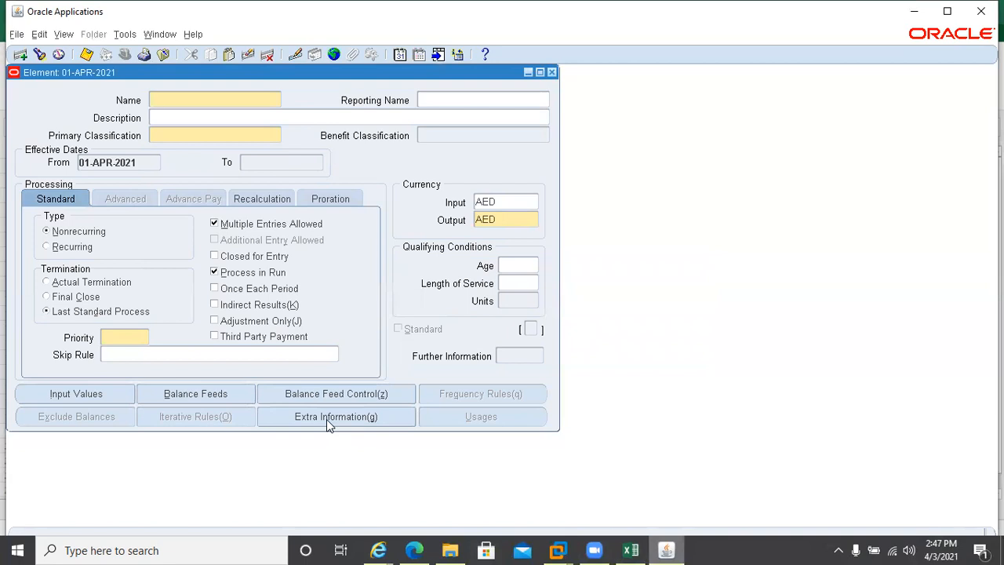
Keep the element Nonrecurring and enter 'Maternity Leave' as both name and reporting name
left_click(46, 246)
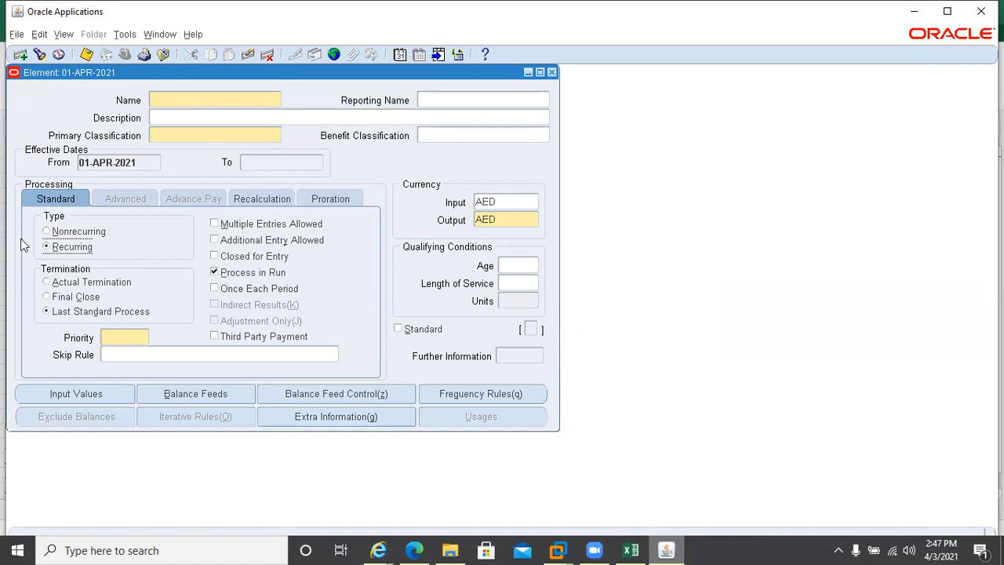
left_click(47, 231)
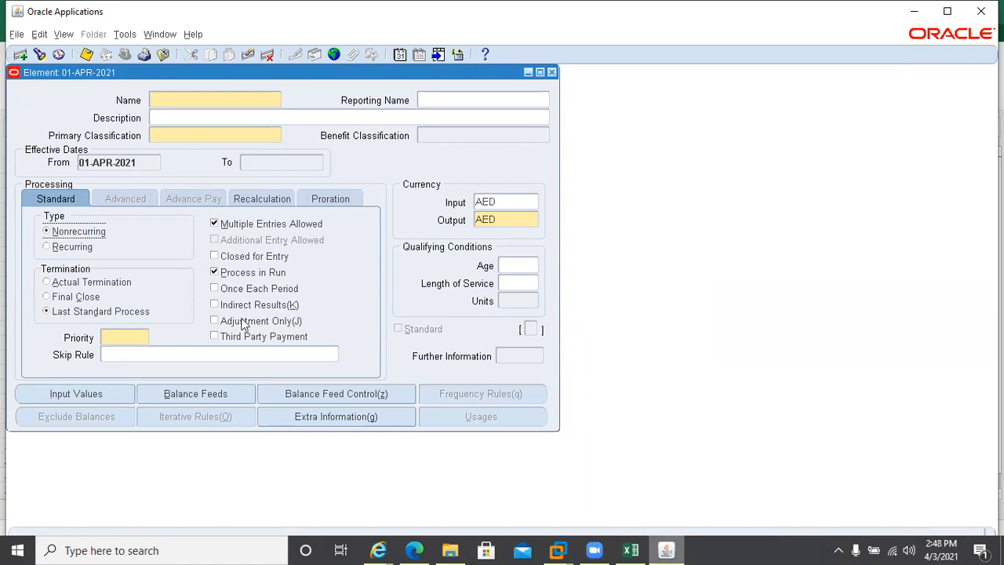
left_click(159, 95)
type("Maternity Leave")
key("Tab")
key("shift+Tab")
key("ctrl+c")
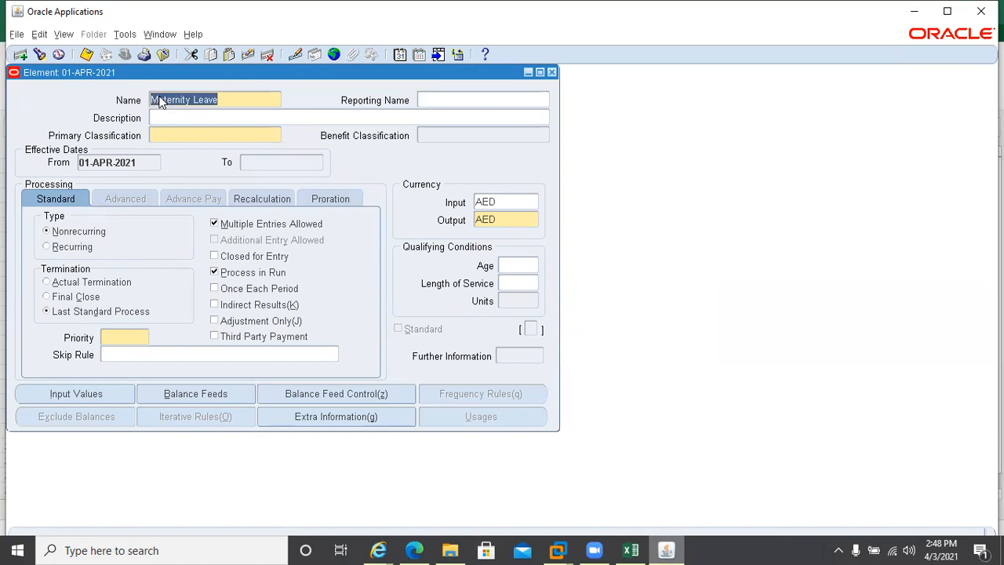
key("Tab")
key("ctrl+v")
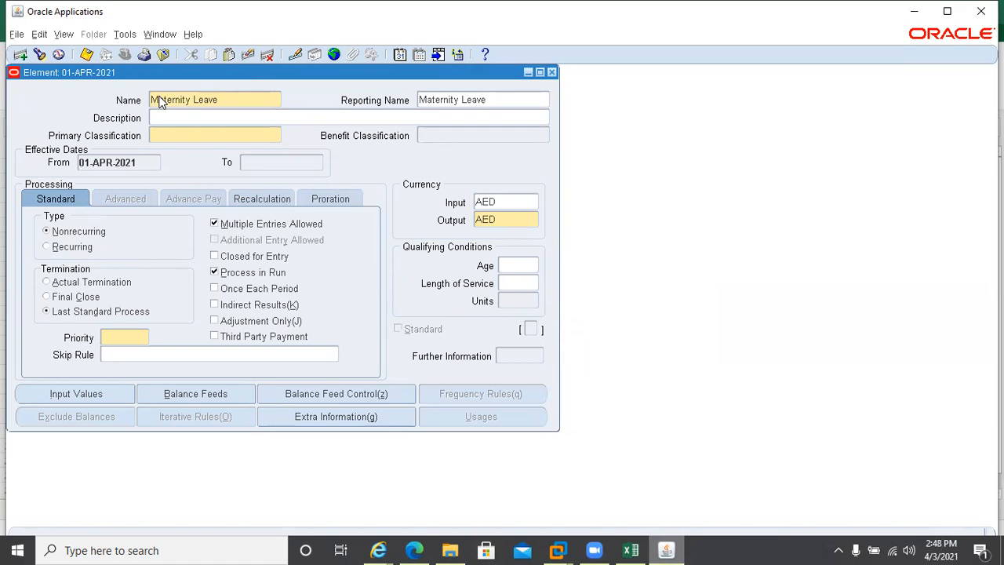
Enter description 'CCL Maternity Leave' and primary classification Information
type("CC Ma")
key("BackSpace")
key("BackSpace")
key("BackSpace")
key("BackSpace")
type("L")
key("BackSpace")
key("BackSpace")
type("CL")
key("ctrl+v")
key("Tab")
type("in")
key("Tab")
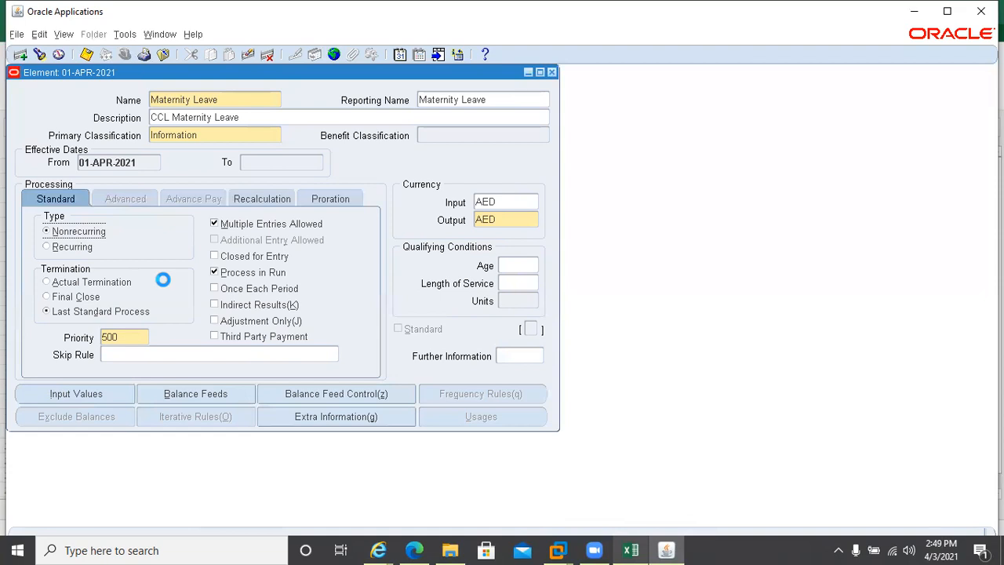
Review the element types and the Days row on the Input Value sheet, then return to Oracle
left_click(630, 549)
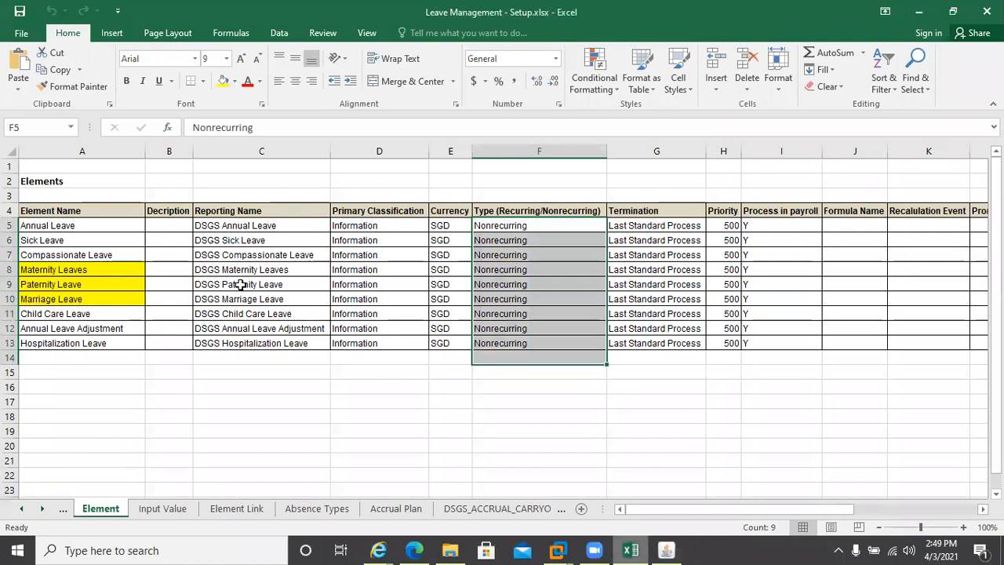
left_click(504, 328)
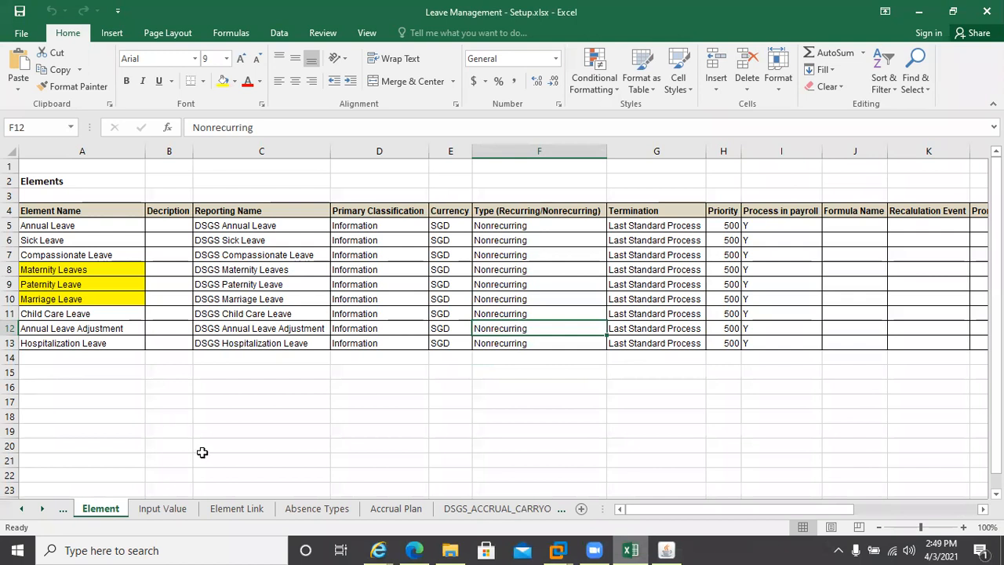
left_click(160, 510)
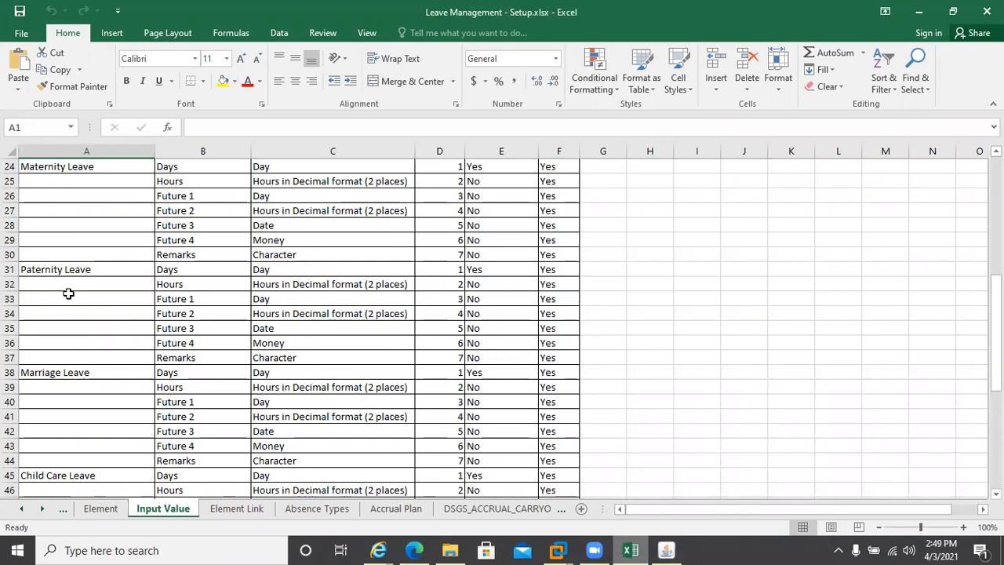
left_click(172, 270)
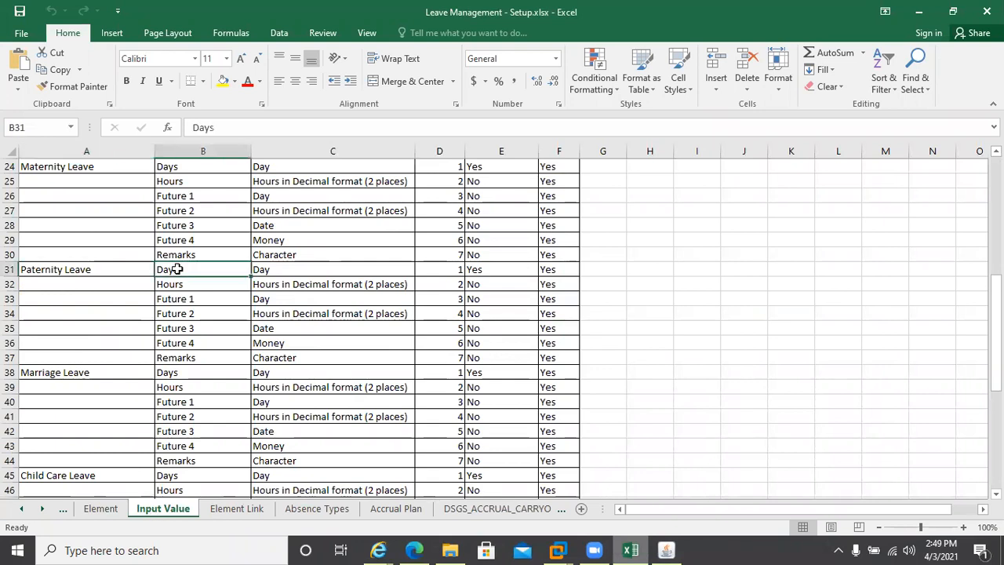
key("alt+Tab")
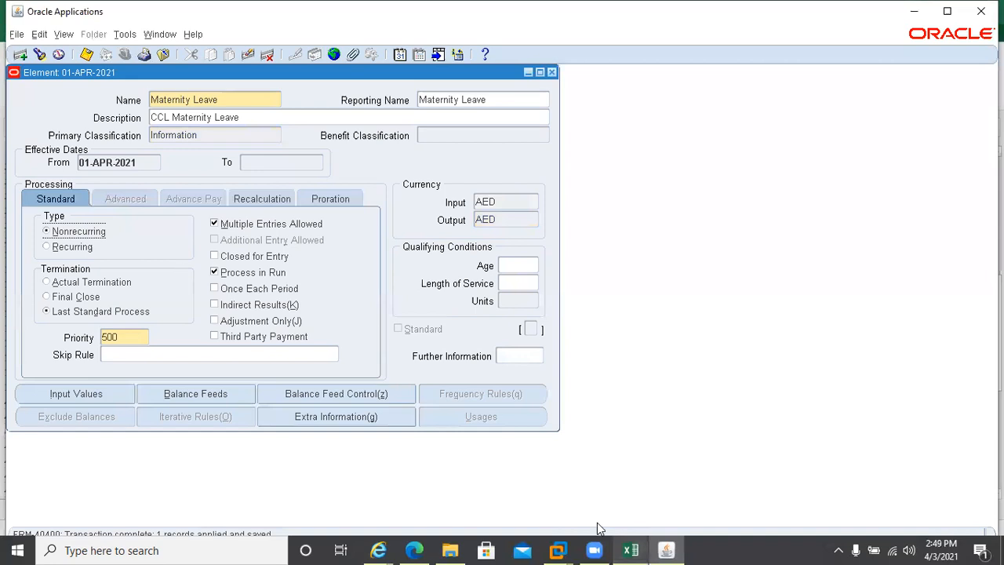
Add the input value Days with units Day, marked as a database item
left_click(58, 394)
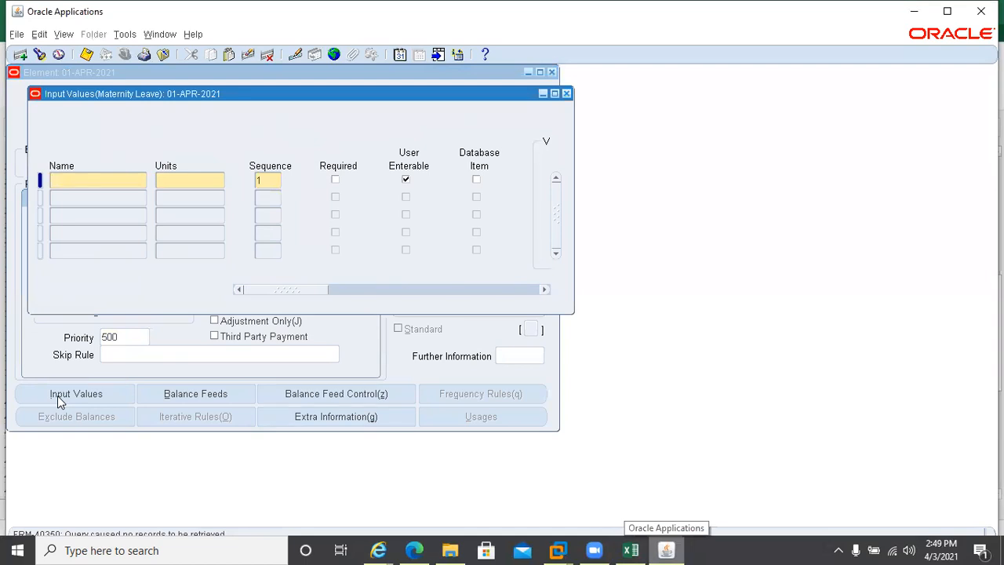
type("Day")
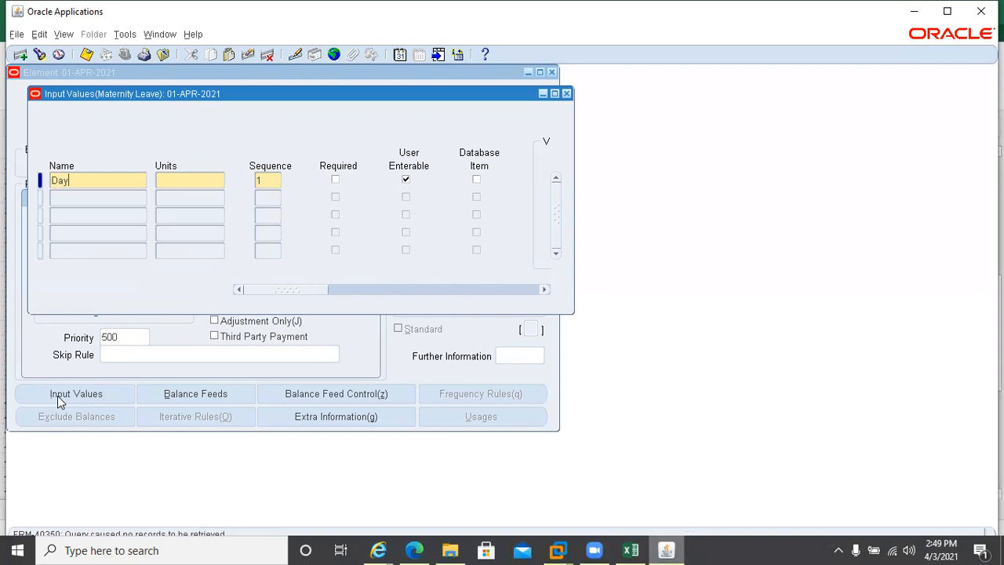
type("s")
key("Tab")
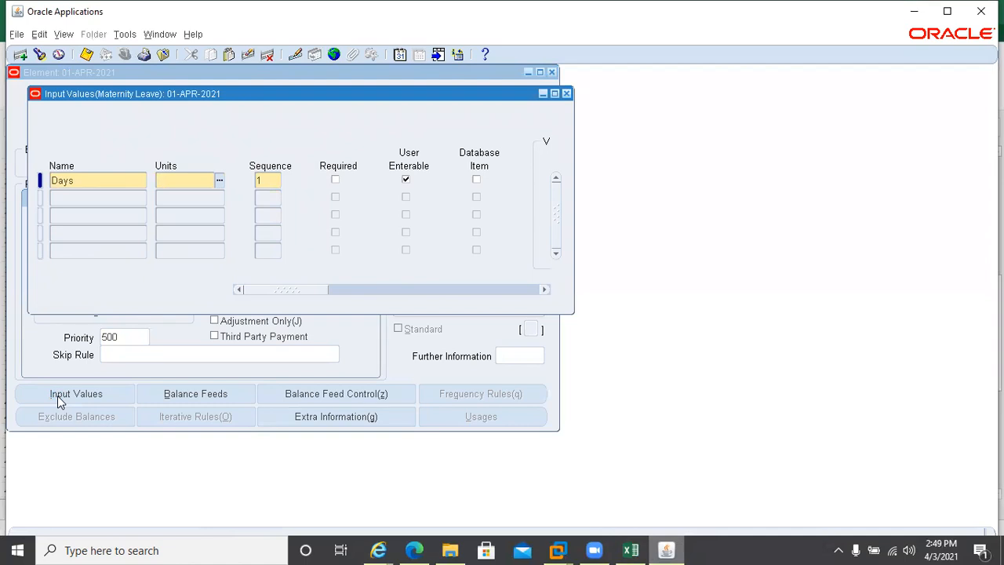
type("Day")
left_click(476, 179)
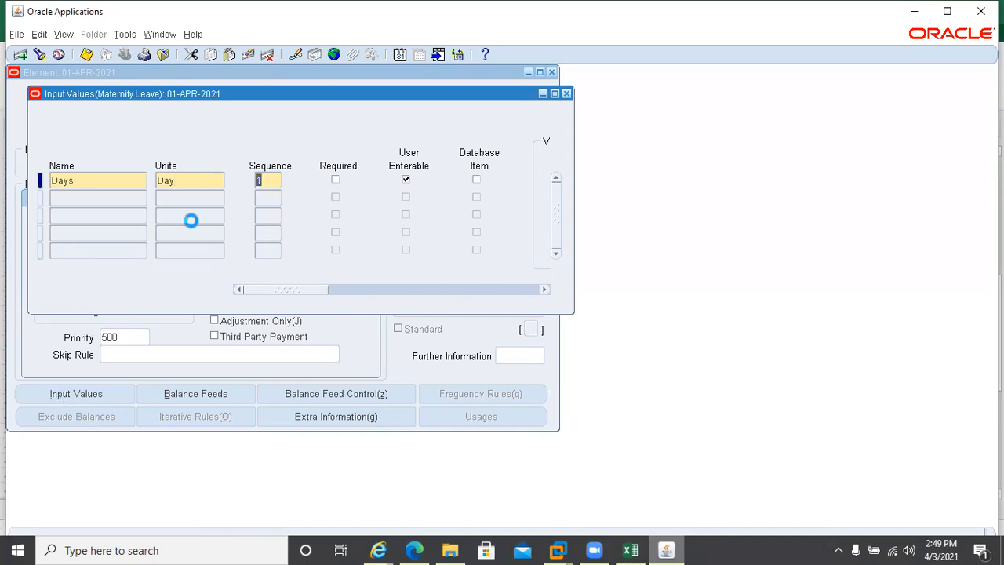
left_click(93, 205)
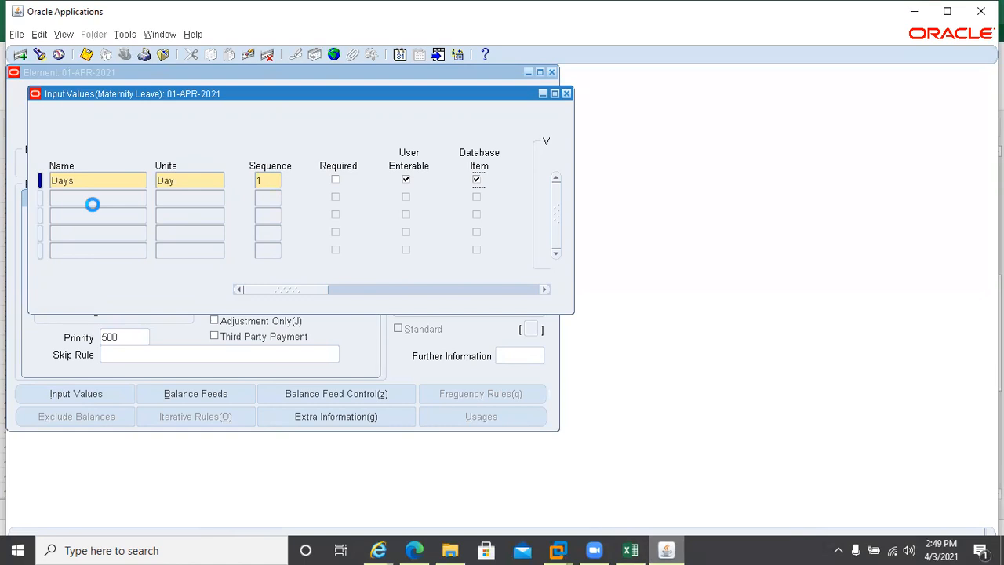
Add input value Hours in decimal hours (2 places) as a database item and save
left_click(61, 198)
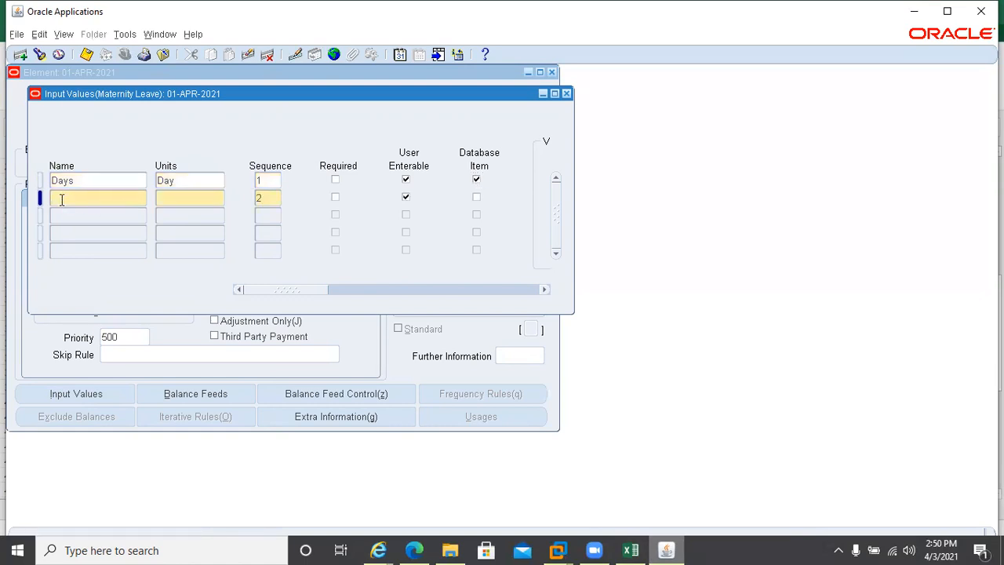
type("Hours")
key("Tab")
type("Hour")
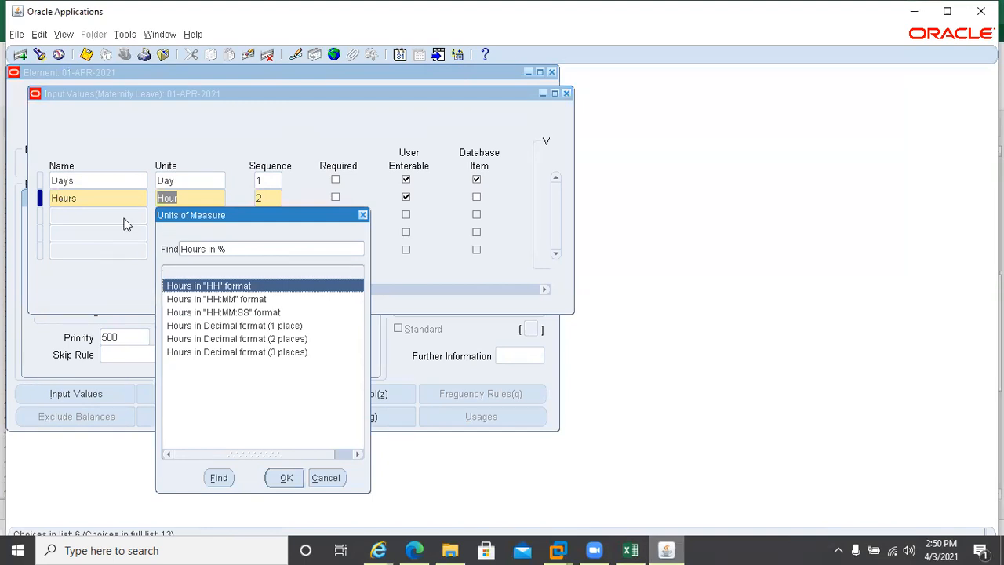
double_click(196, 339)
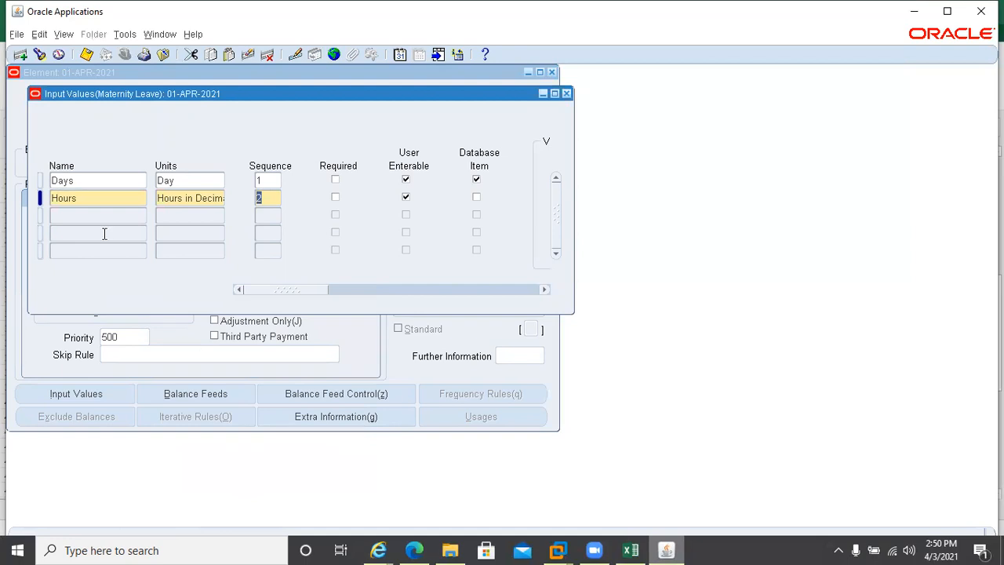
left_click(476, 198)
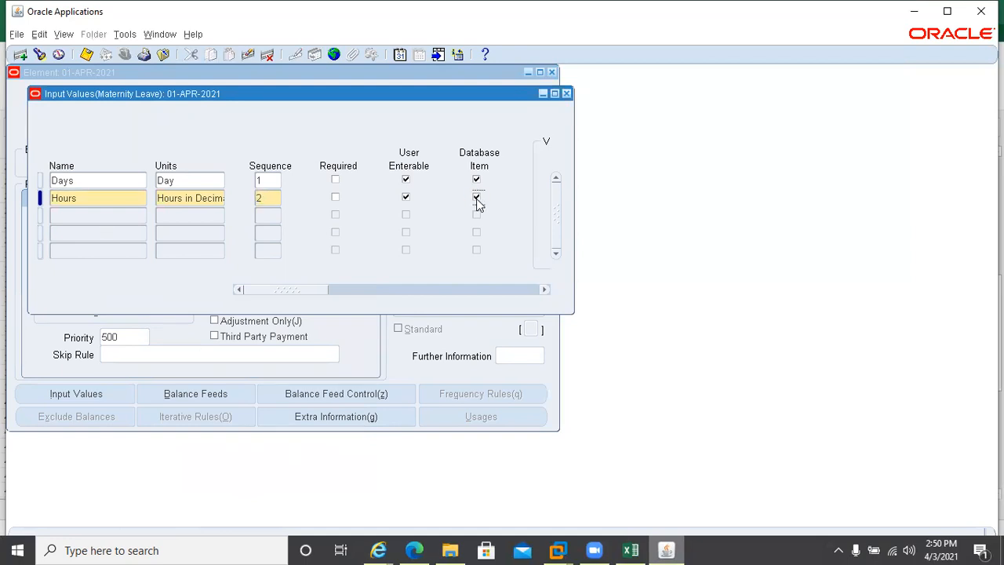
key("ctrl+s")
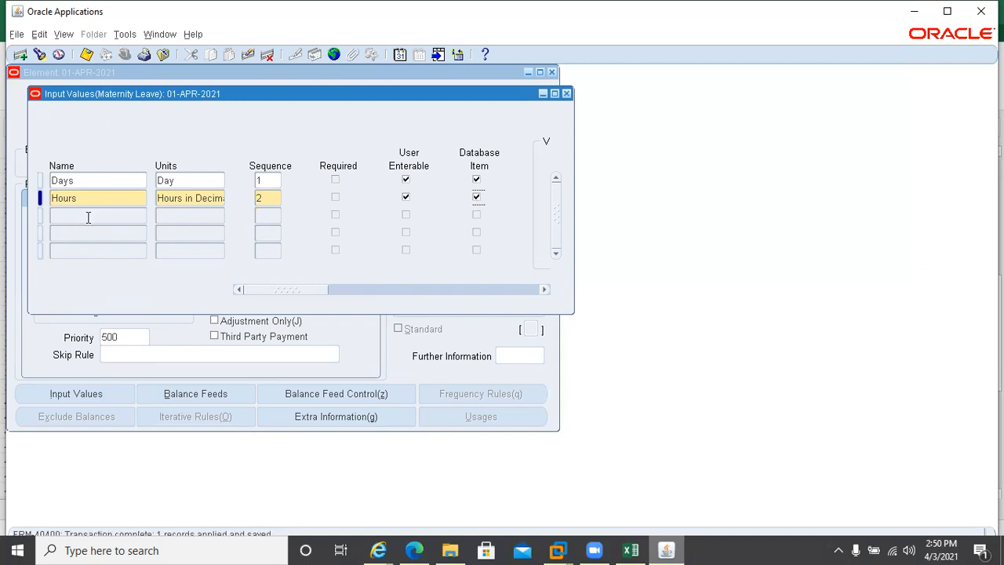
left_click(88, 216)
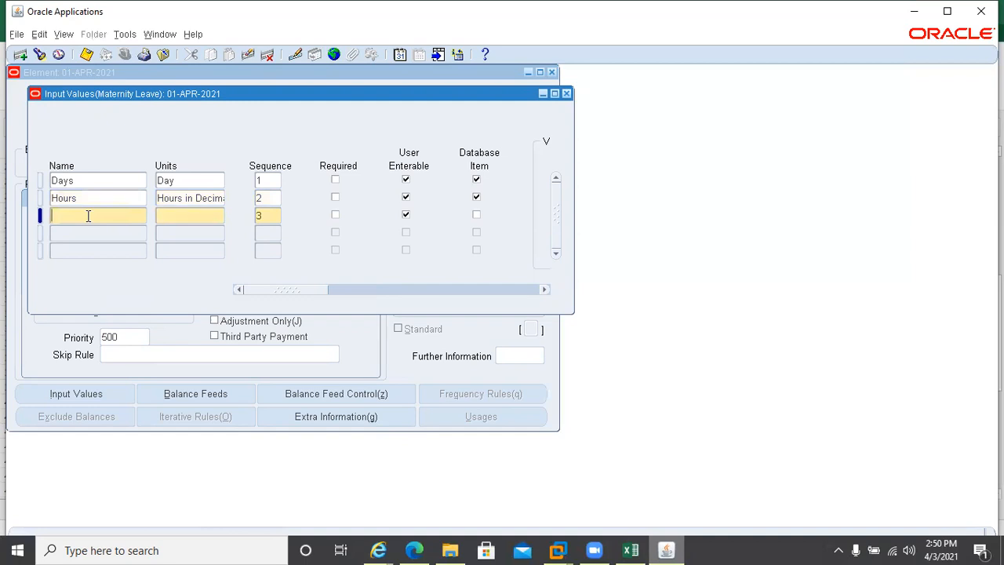
Add and save input value Future 1, units Day, sequence 3, as a database item
type("Future 1")
key("Tab")
type("Day")
key("Tab")
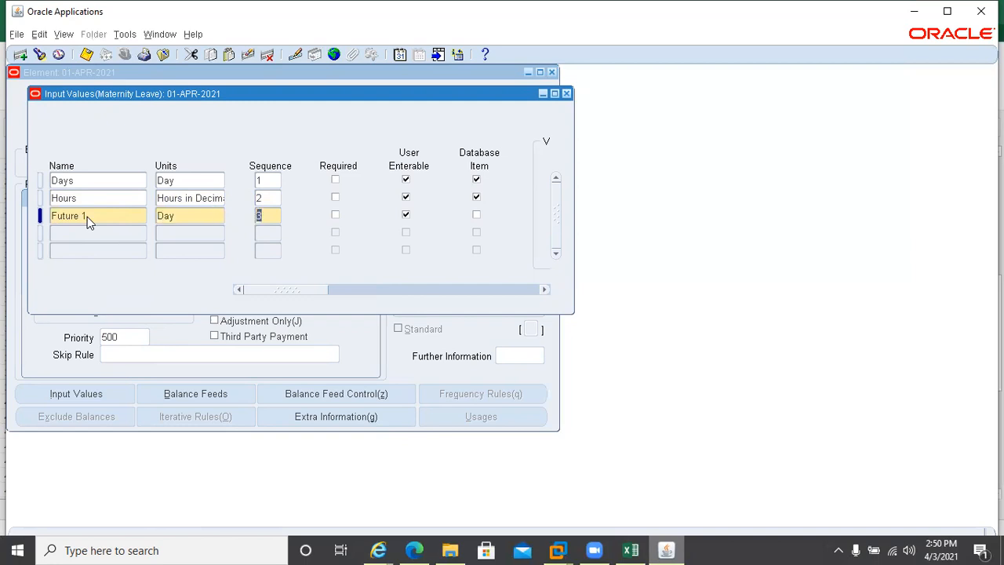
key("Tab")
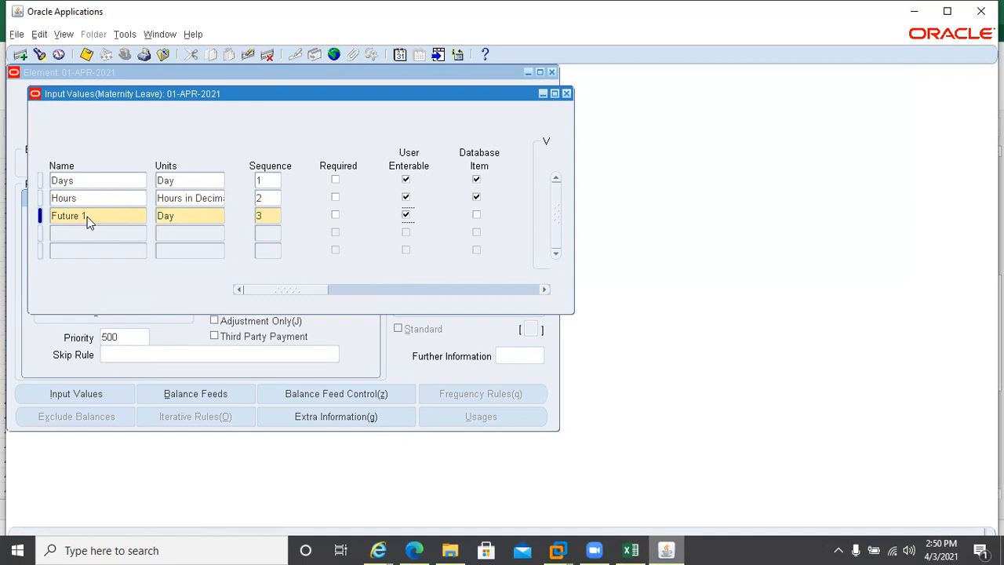
left_click(475, 216)
key("ctrl+s")
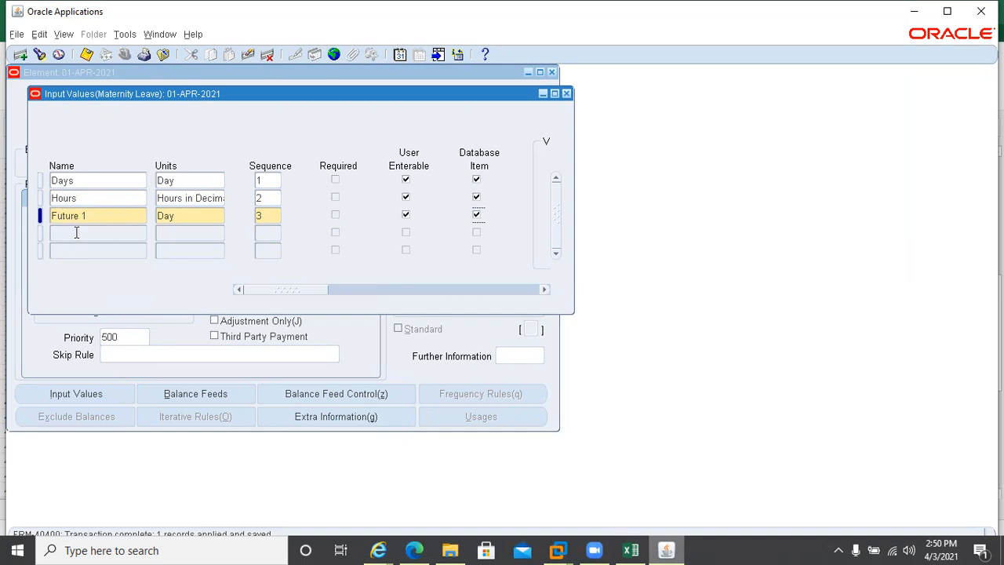
left_click(76, 233)
Name the fourth input value 'Future 2' and move to its Units field
type("Future 2")
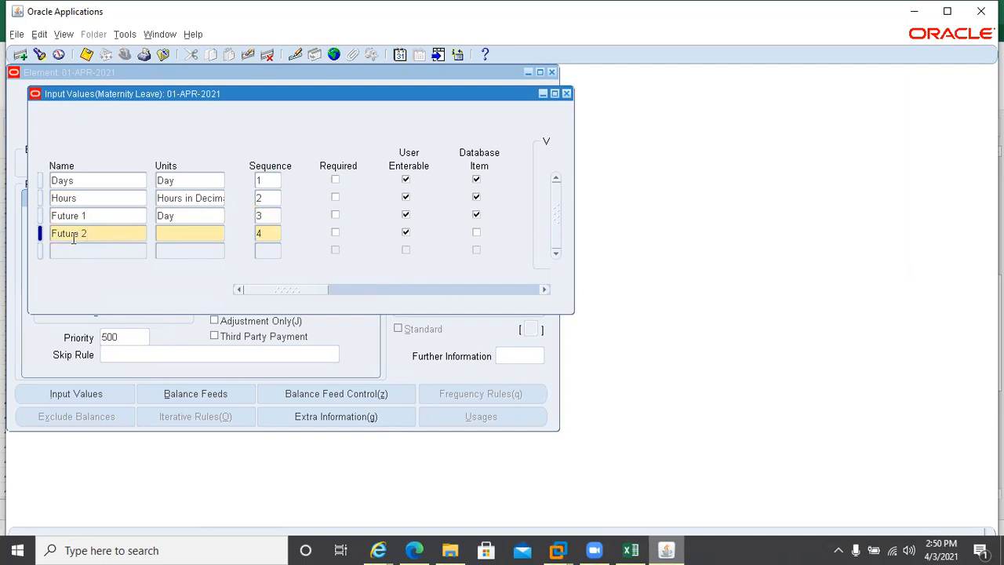
left_click(173, 230)
Give the Future 2 input value the unit Hours in Decimal format (2 places)
type("Hours")
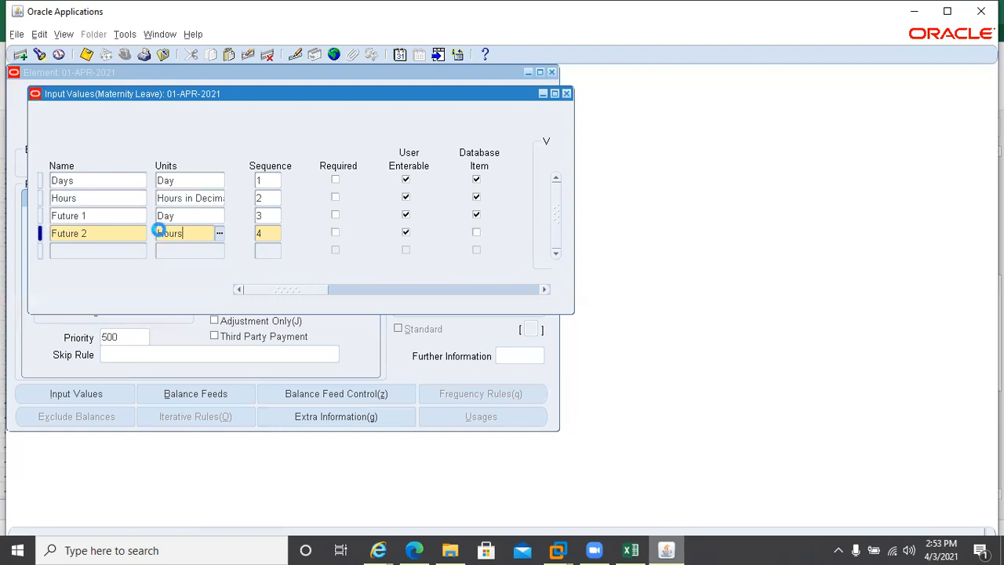
key("Tab")
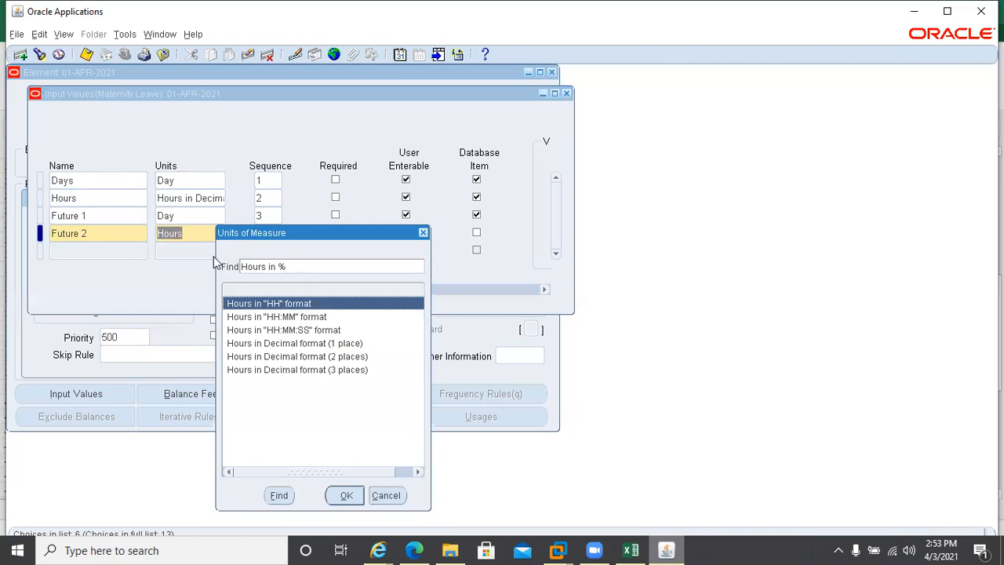
left_click(313, 359)
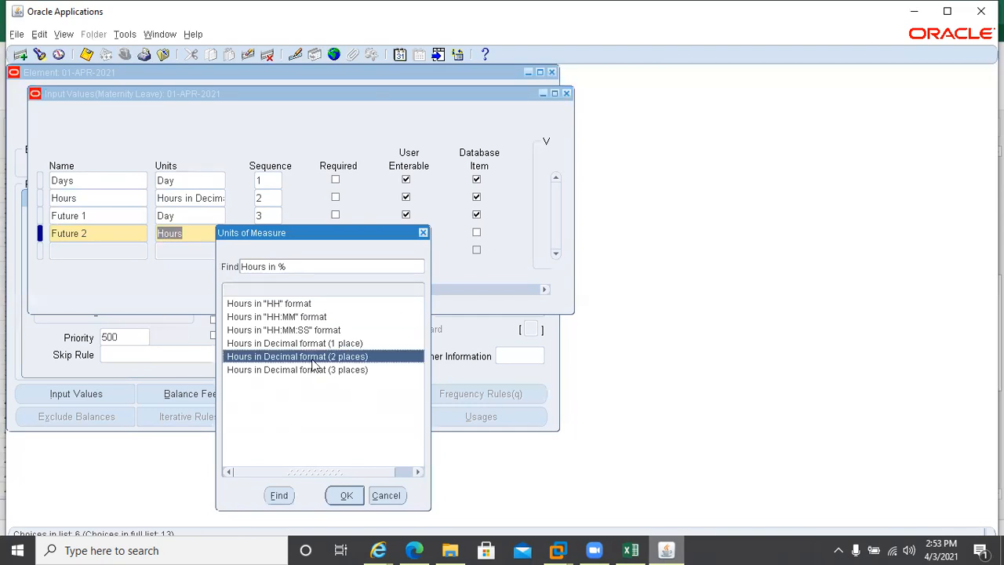
left_click(343, 499)
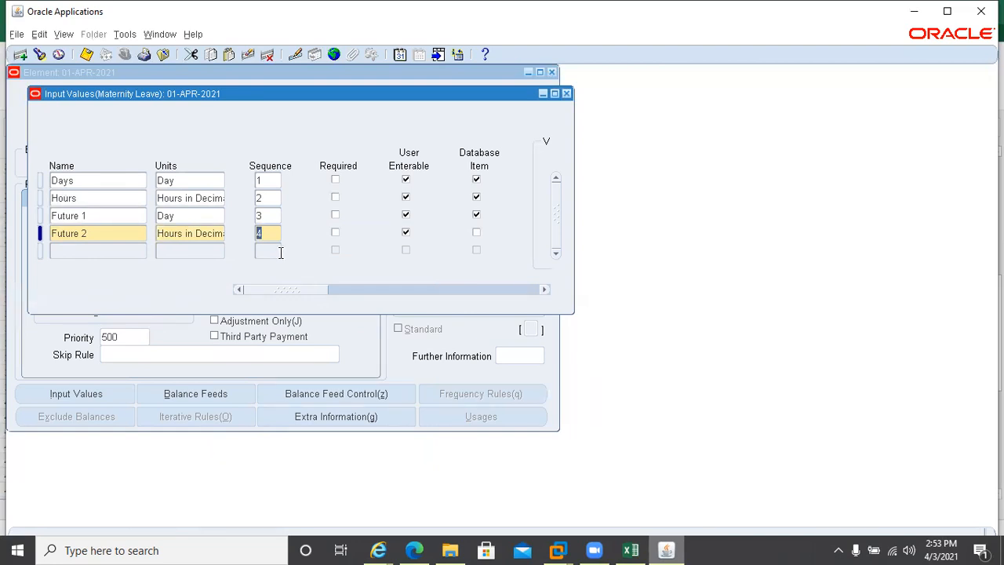
Make Future 2 a database item, save it, and close the Maternity Leave element windows
left_click(475, 233)
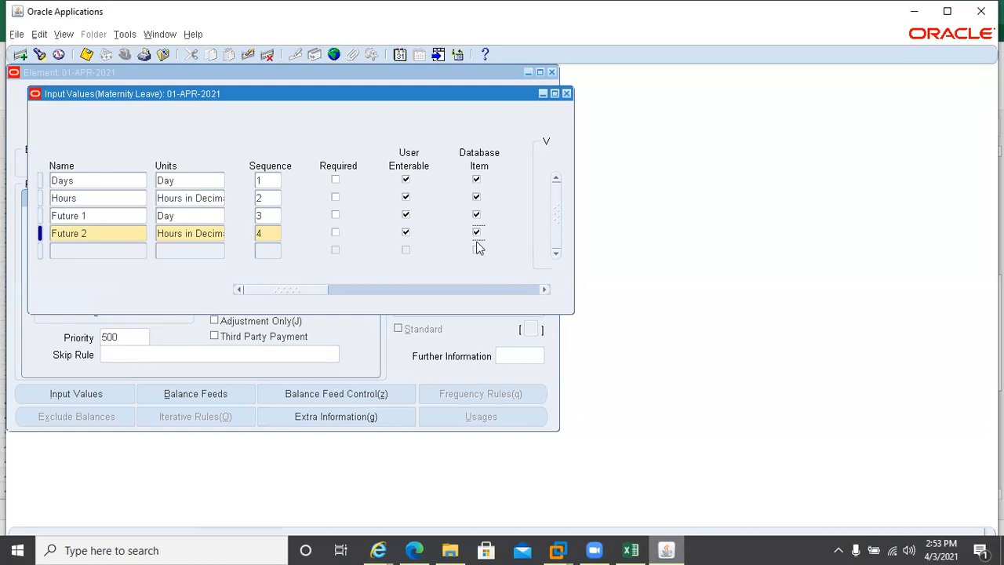
key("ctrl+s")
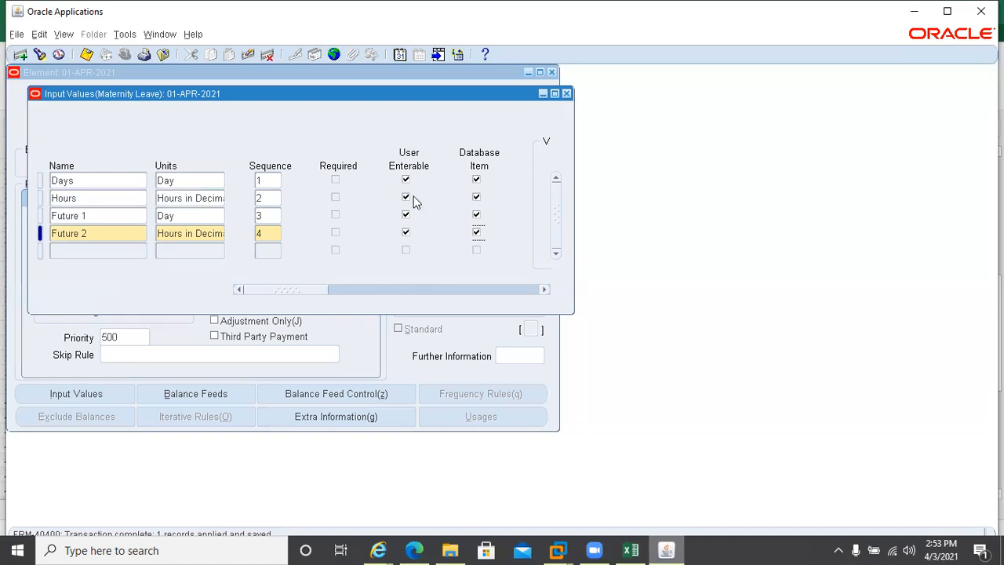
left_click(567, 93)
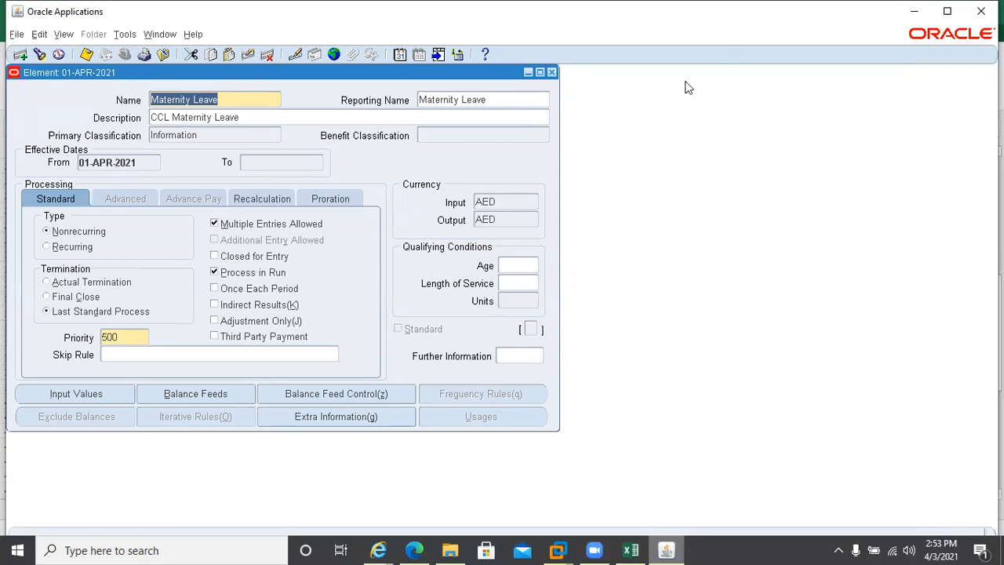
left_click(551, 72)
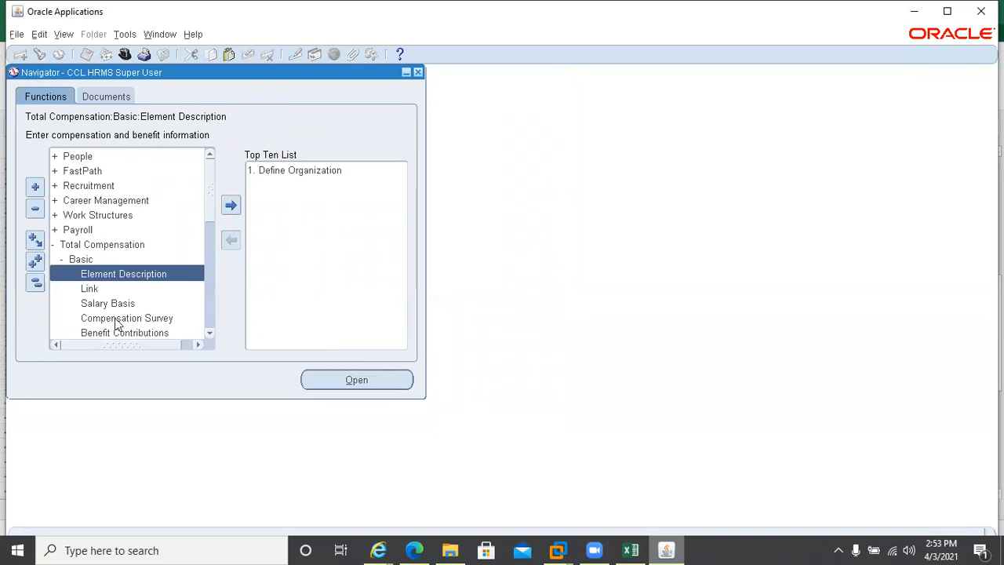
Open the element Link form and enter Maternity Leave as the element name
left_click(91, 291)
double_click(91, 290)
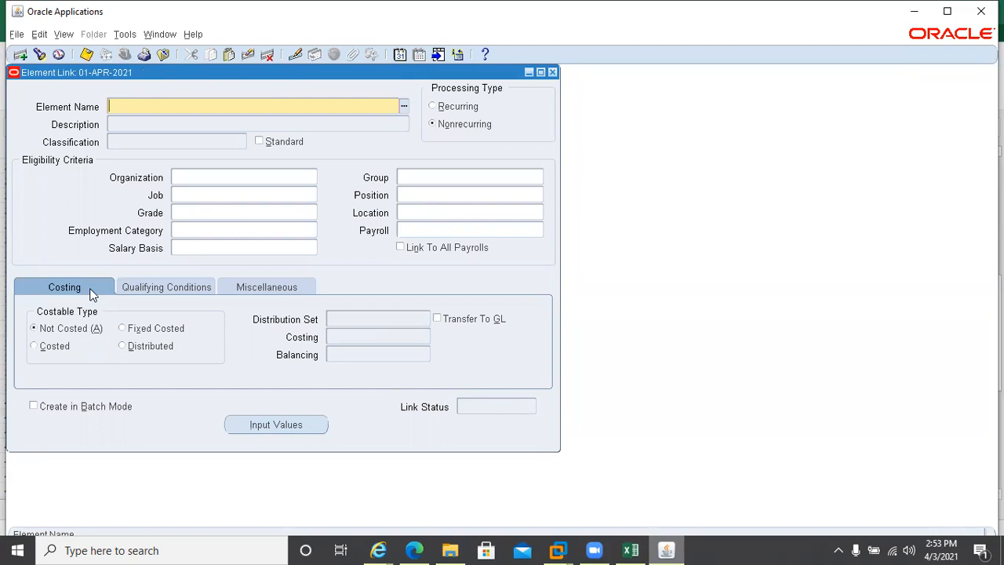
type("mar")
key("Tab")
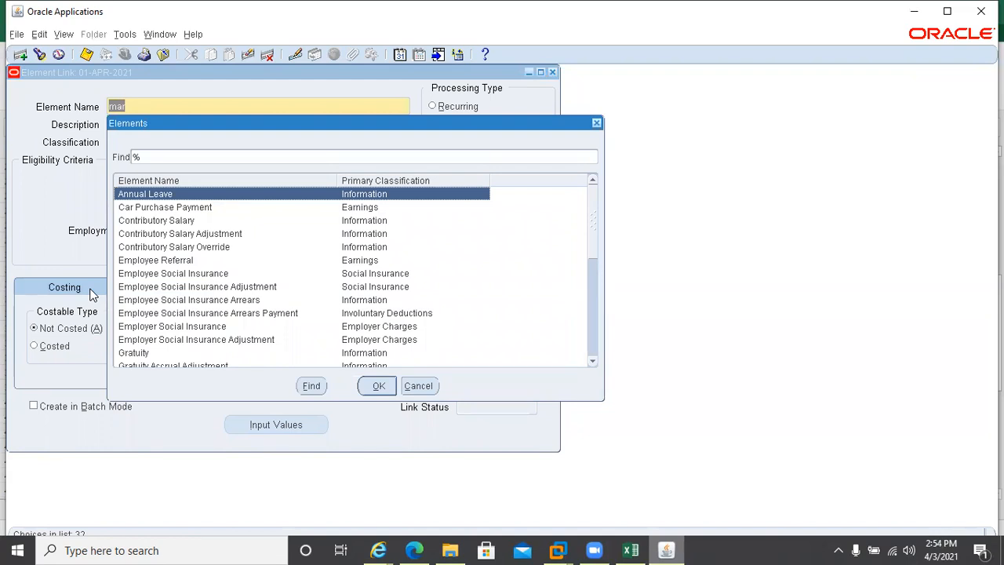
key("Escape")
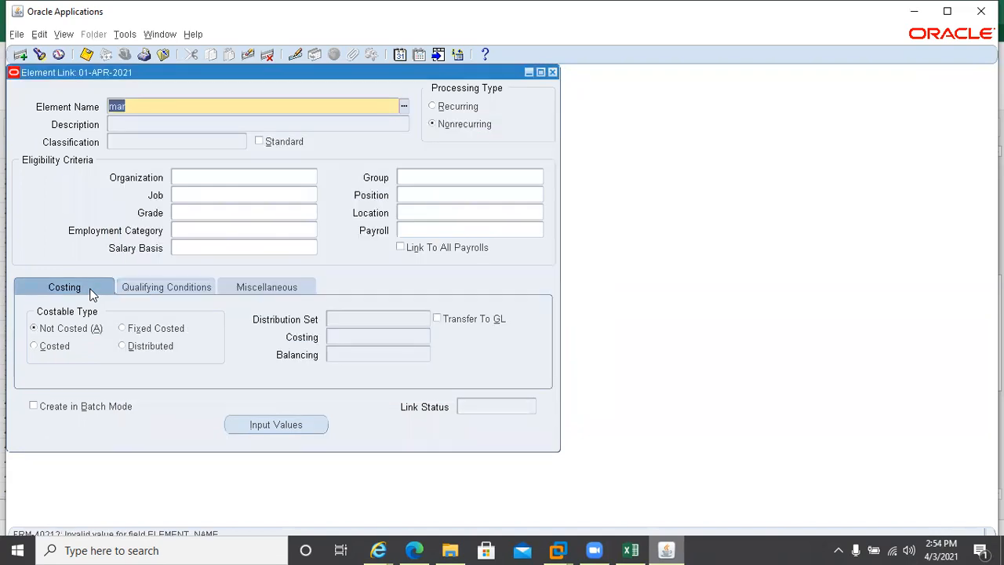
type("mate")
key("Tab")
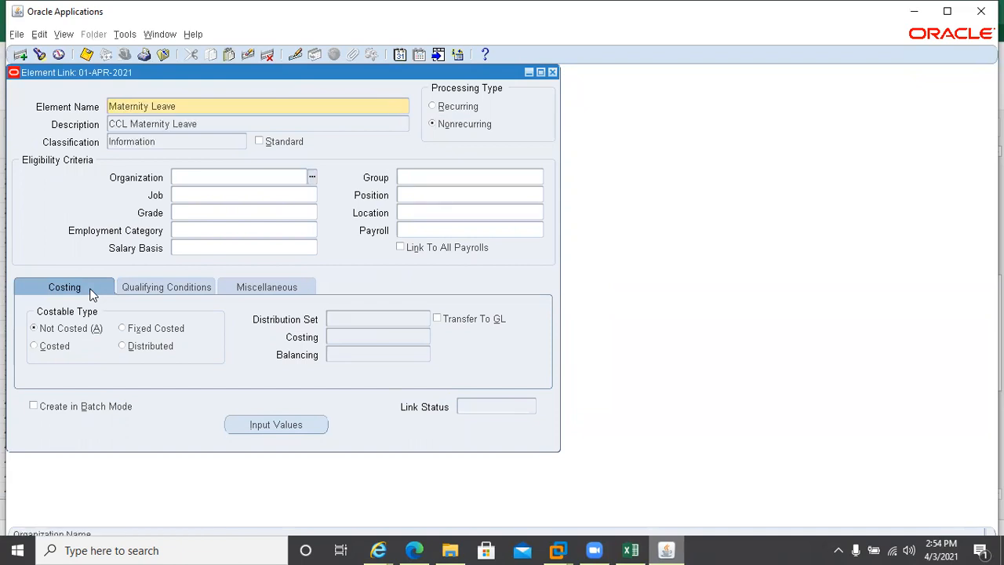
Set the link's payroll to Monthly Payroll, save the link, and close the form
left_click(419, 231)
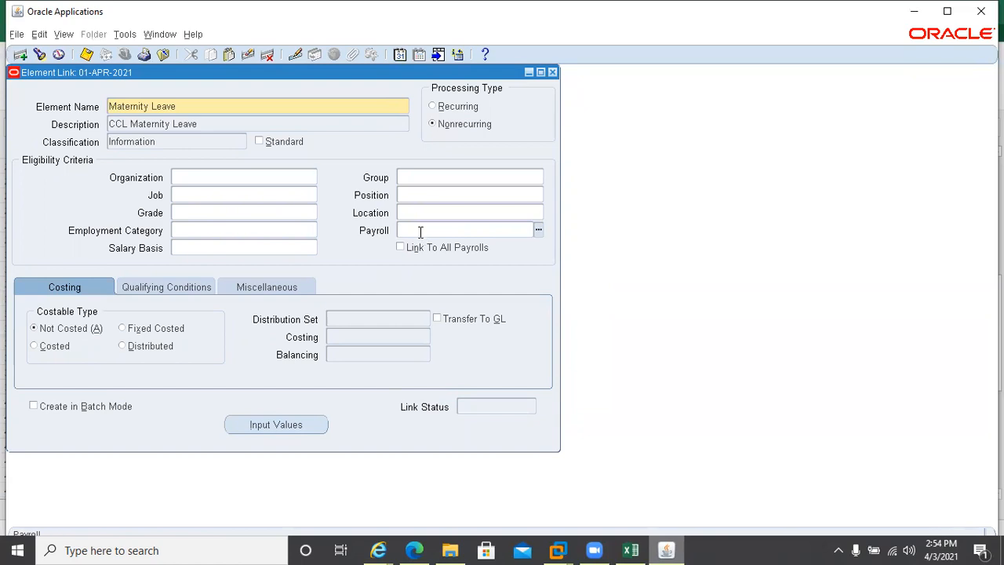
type("m")
key("Tab")
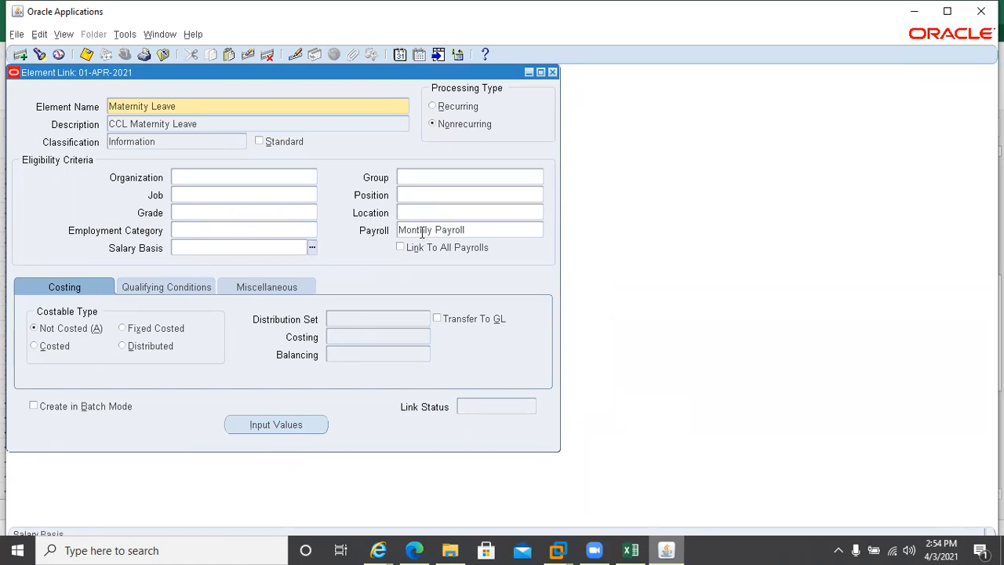
key("ctrl+s")
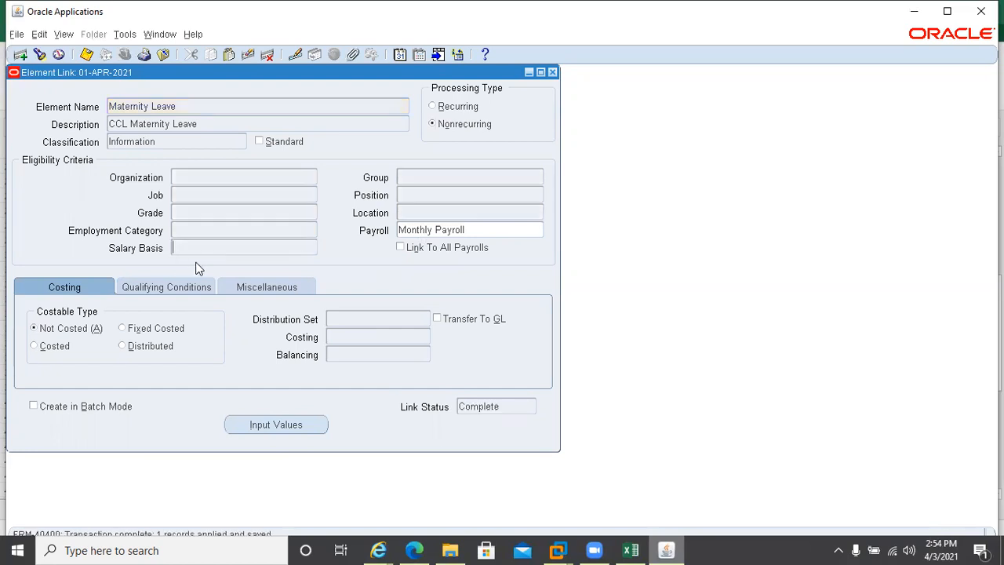
left_click(553, 73)
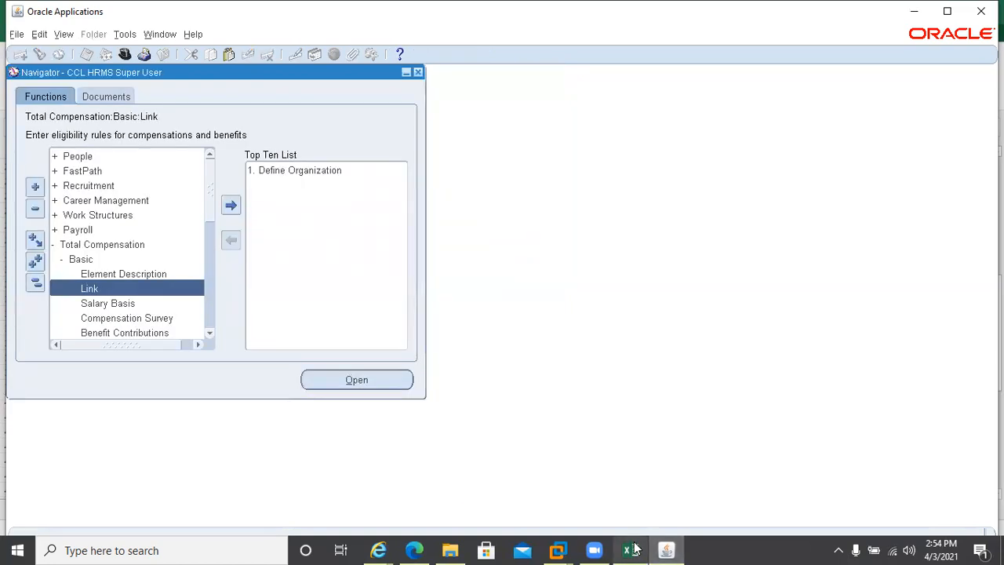
left_click(635, 549)
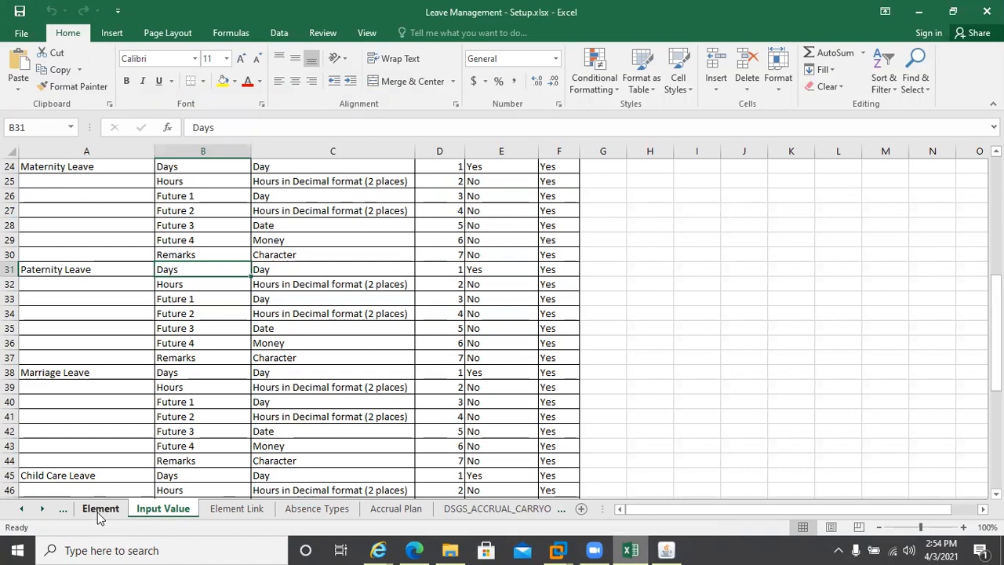
left_click(98, 510)
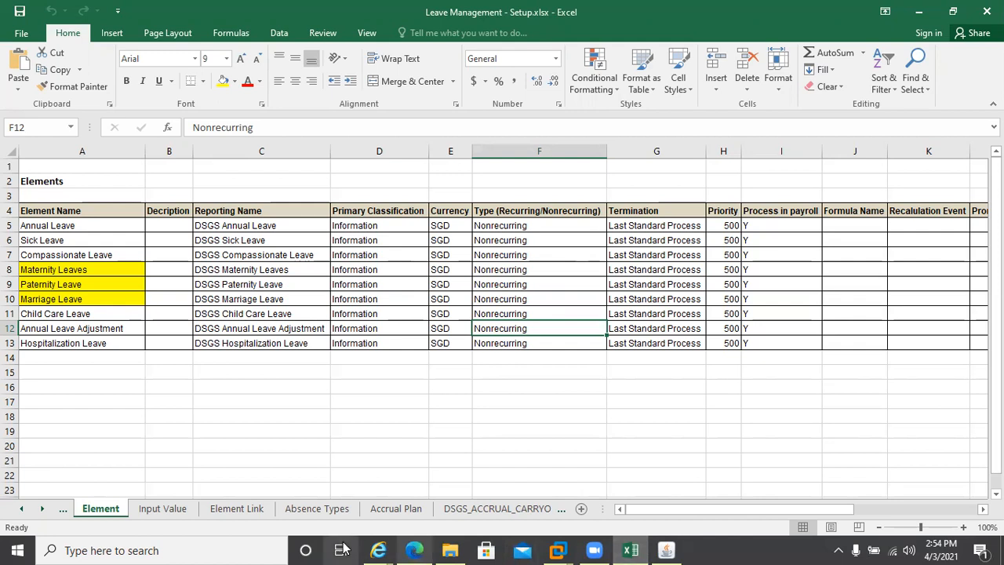
left_click(313, 510)
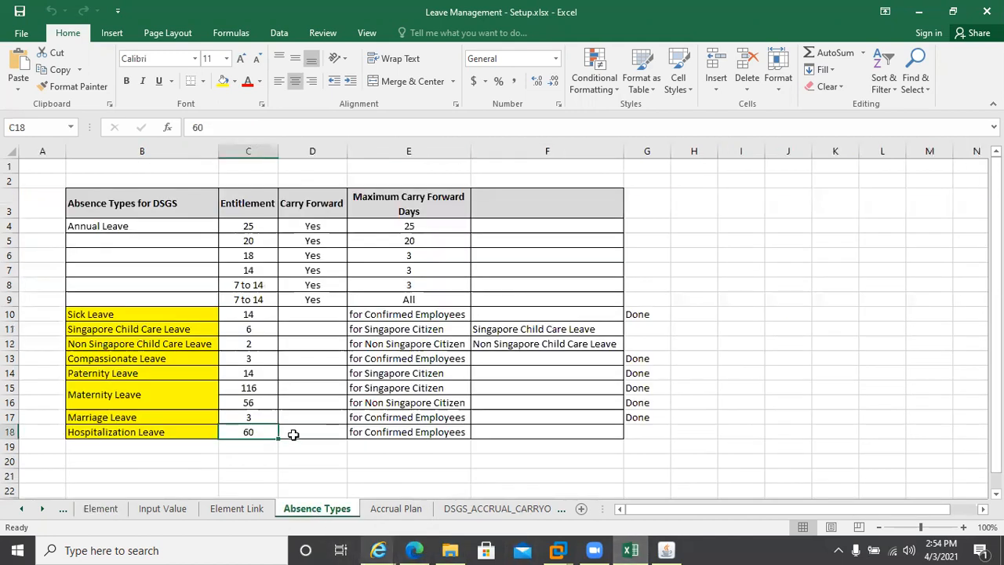
left_click(666, 550)
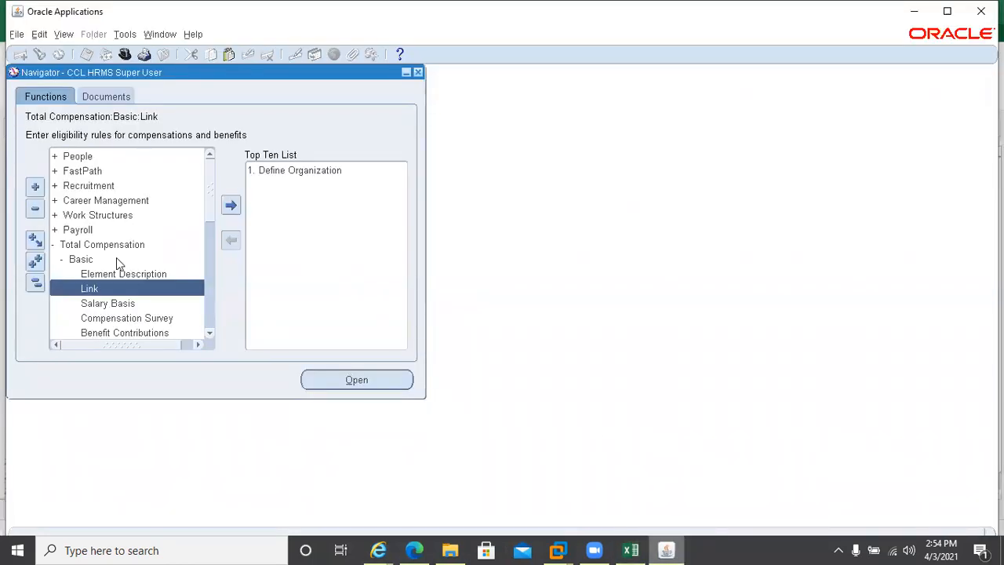
Open Absence Types and query Compassionate Leave (Family Leave; reasons Family Illness, Funeral, Other)
scroll(202, 343, "down", 3)
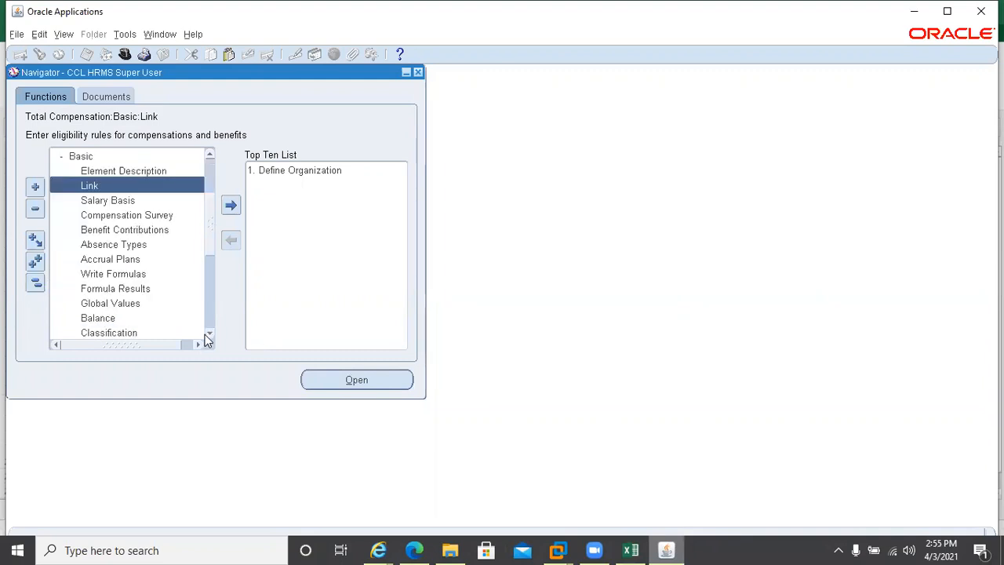
left_click(205, 334)
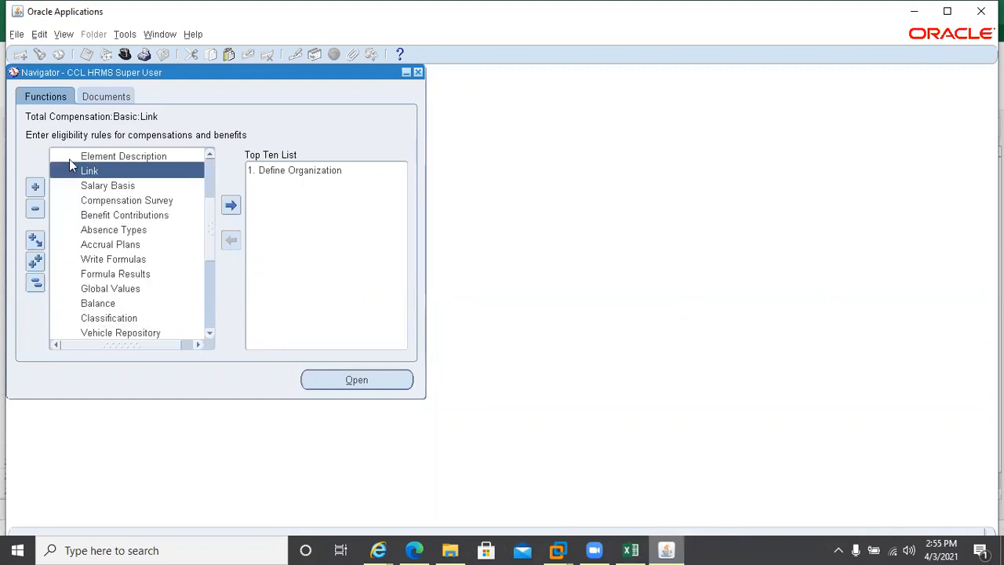
double_click(113, 230)
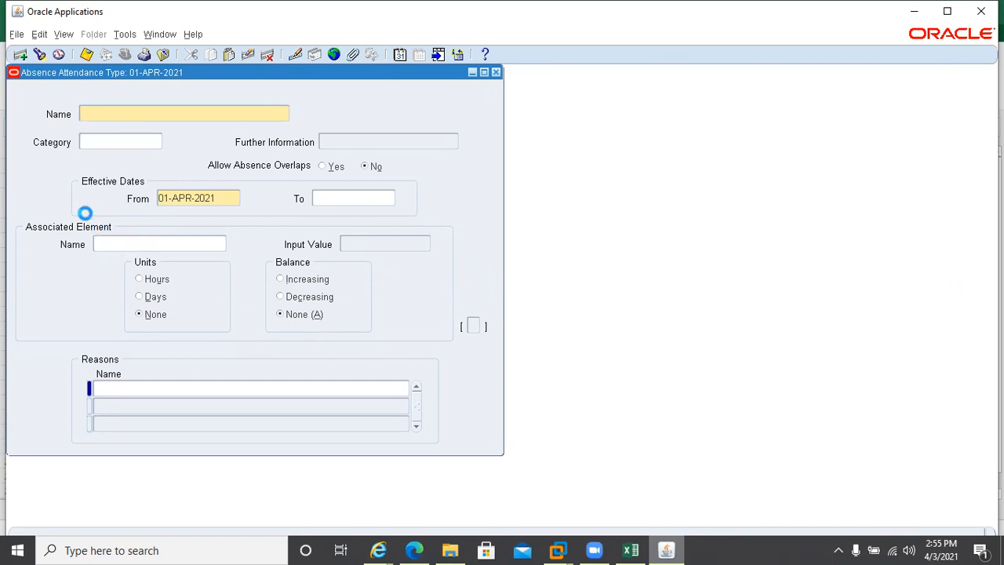
key("ctrl+F11")
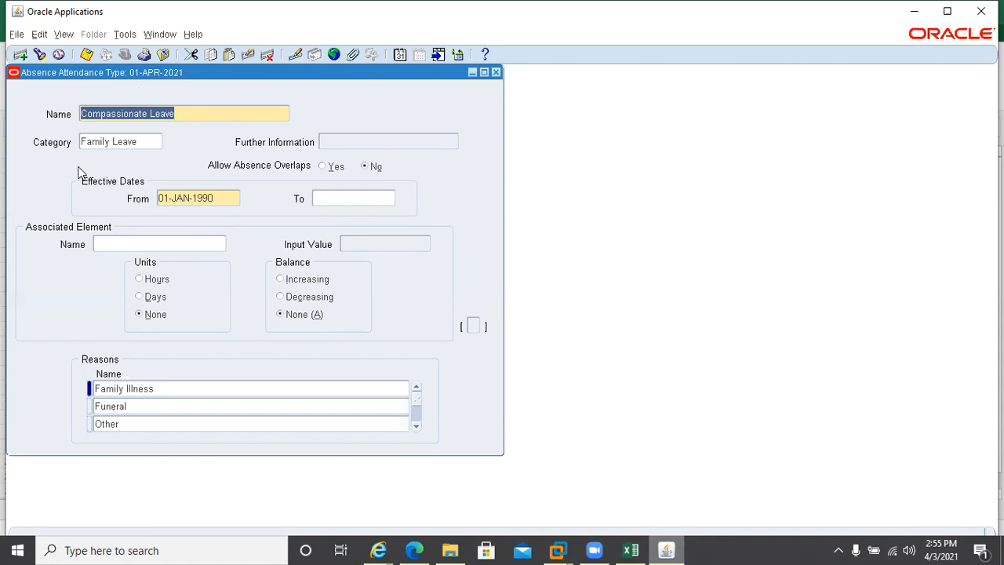
left_click(150, 140)
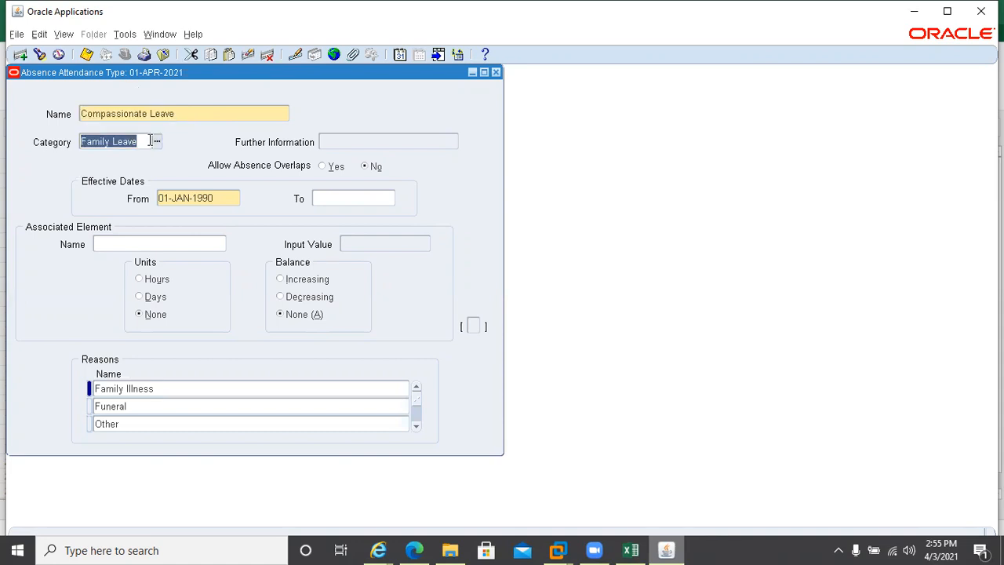
left_click(150, 141)
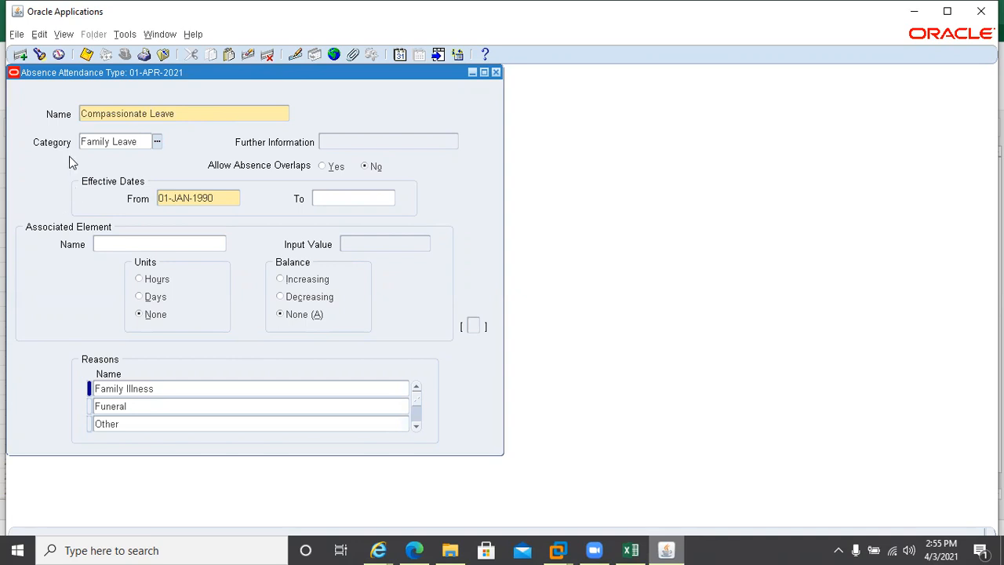
left_click(154, 143)
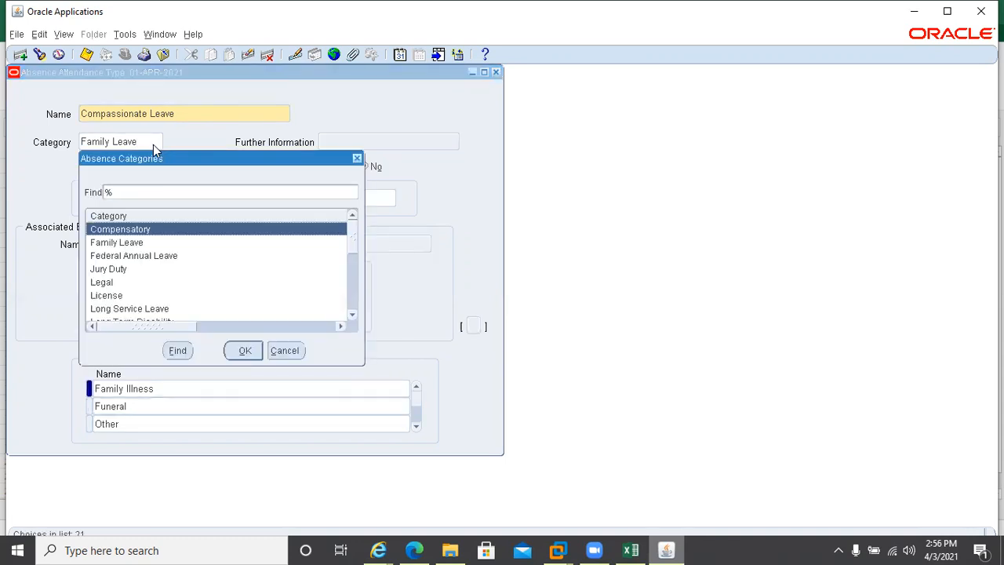
left_click(353, 308)
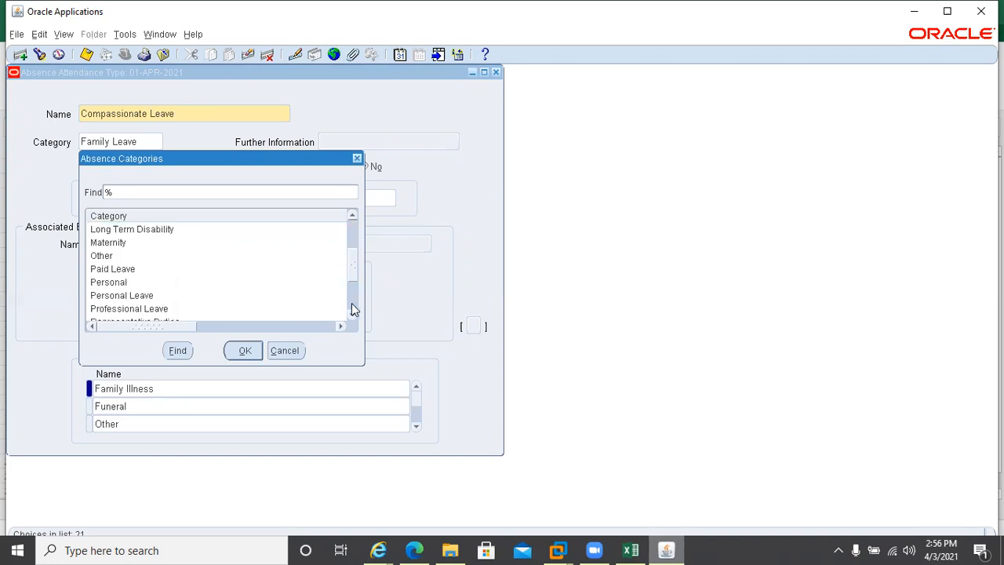
left_click(352, 308)
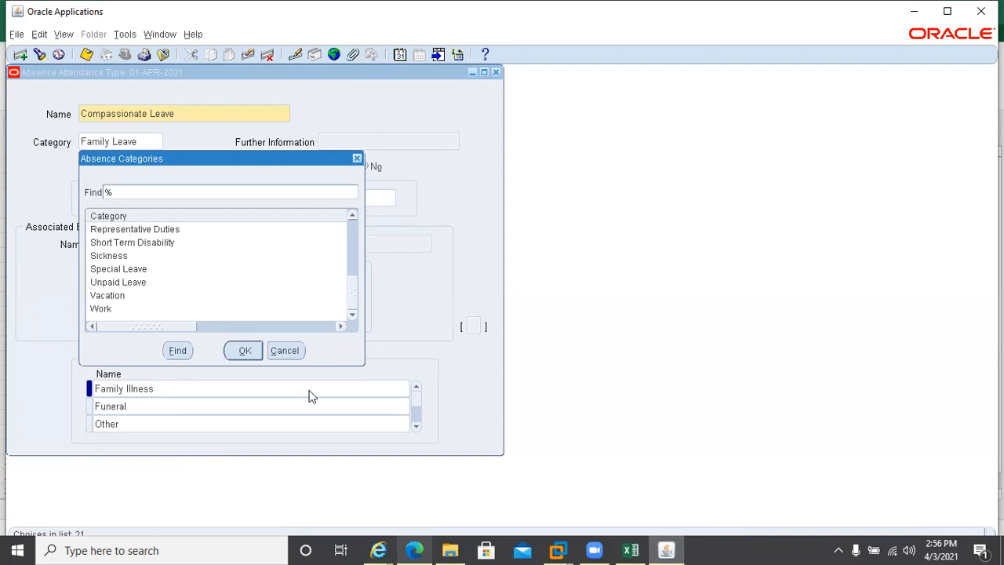
left_click(301, 351)
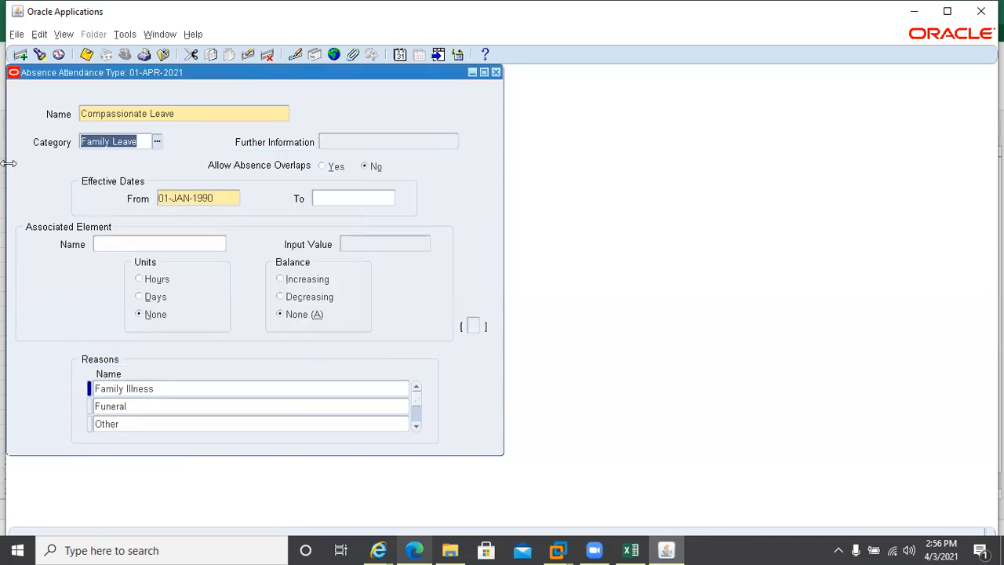
left_click(187, 118)
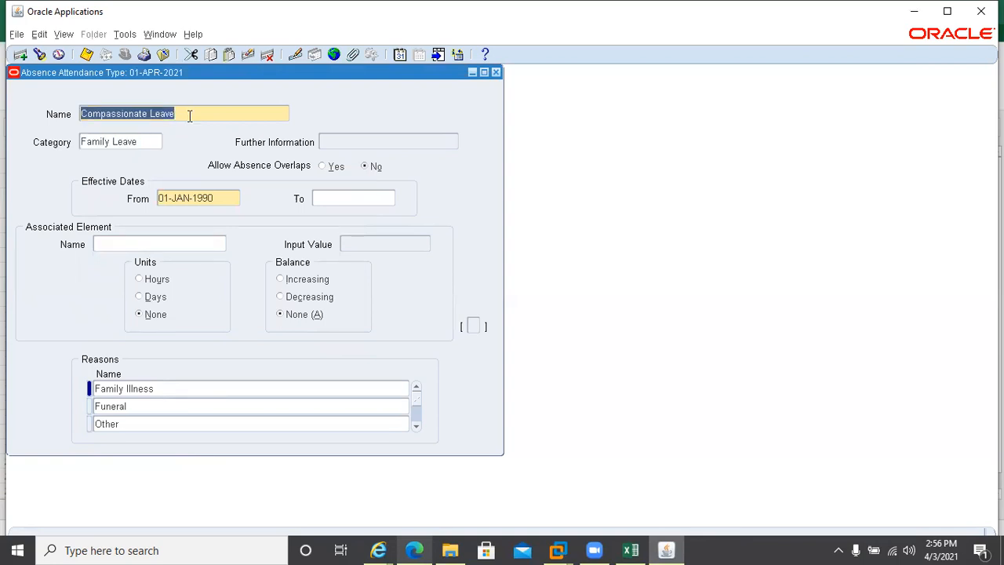
Move to the Sickness absence type, check its category list keeping Sickness, and compare with Vacation
key("Down")
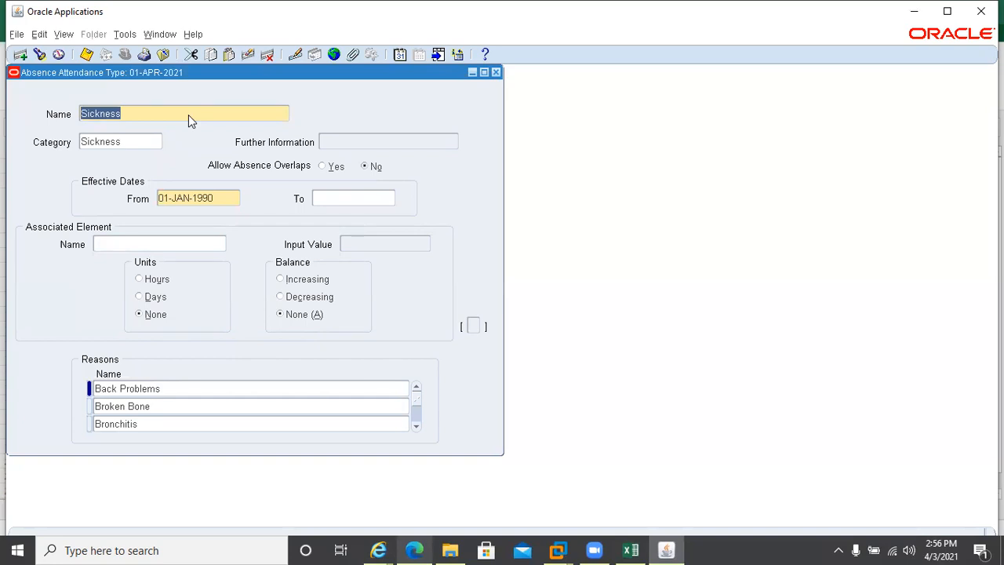
left_click(130, 146)
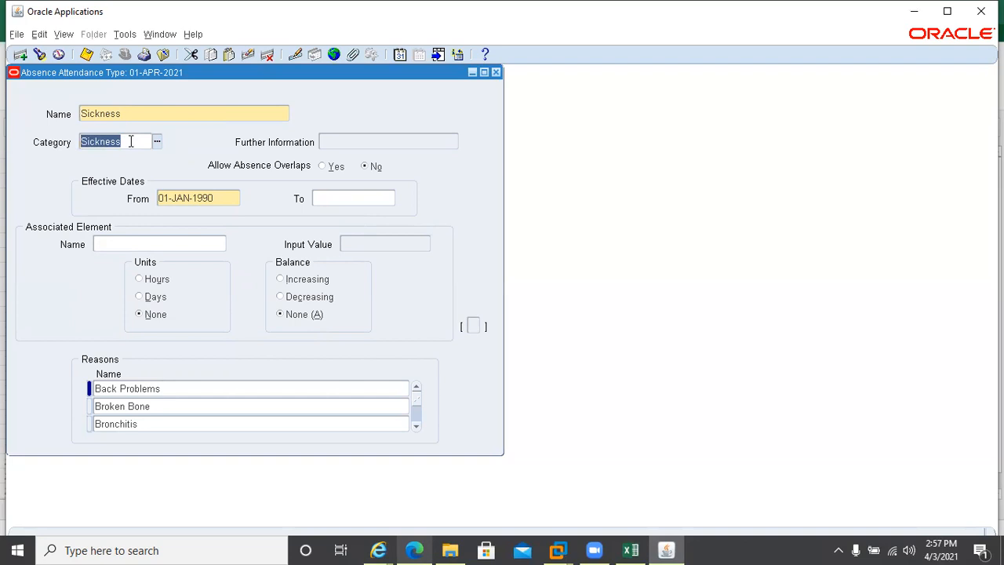
left_click(157, 142)
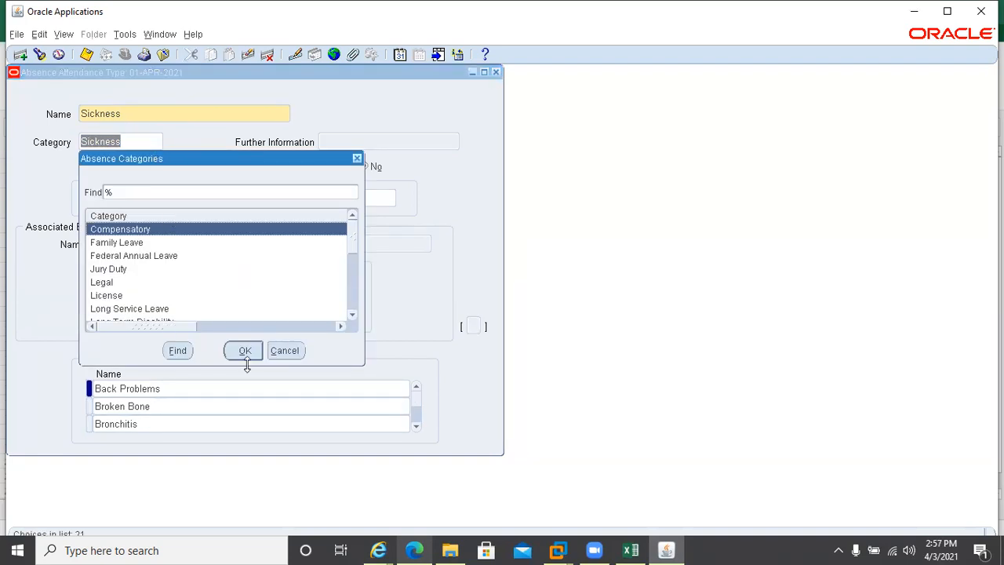
left_click(272, 359)
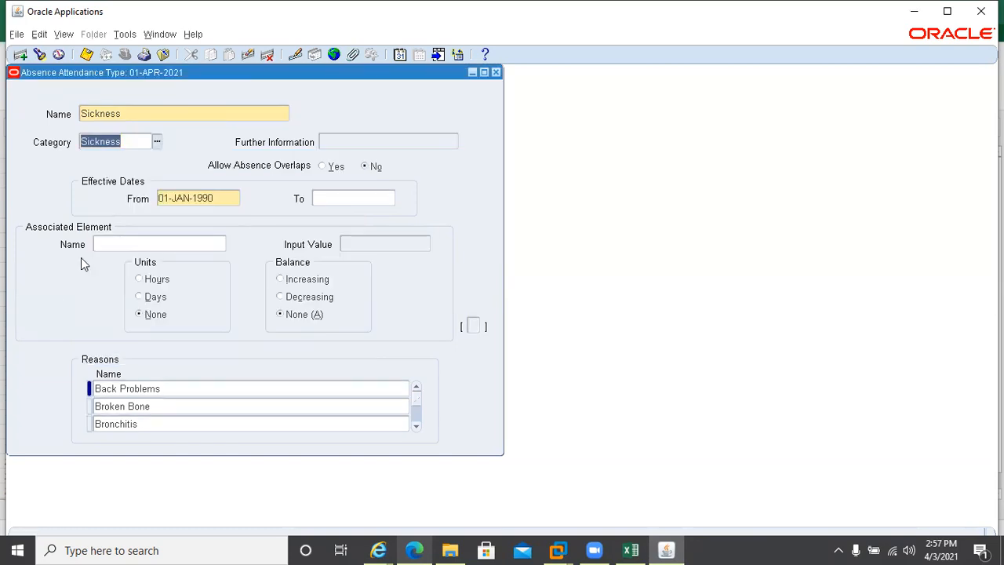
left_click(162, 112)
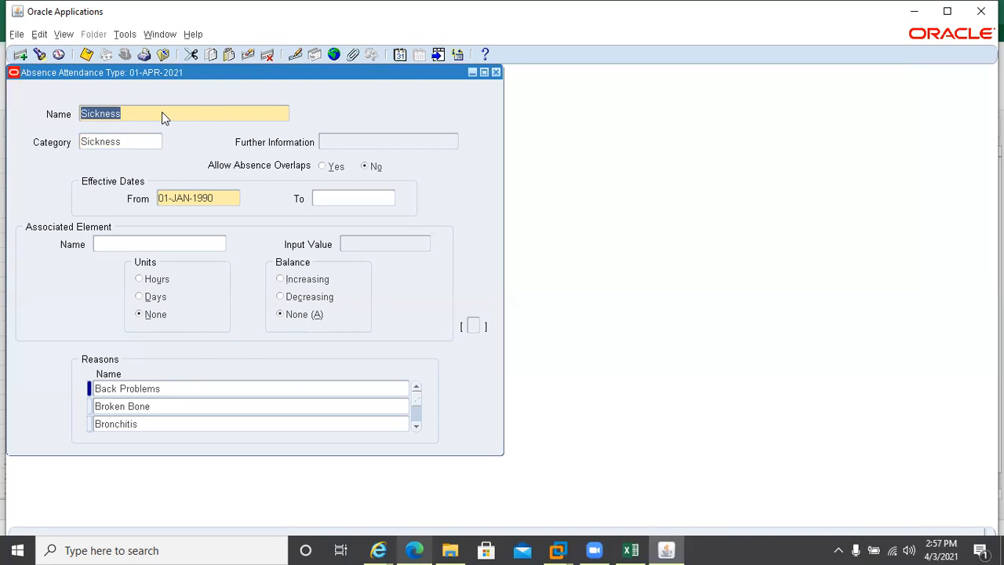
key("Down")
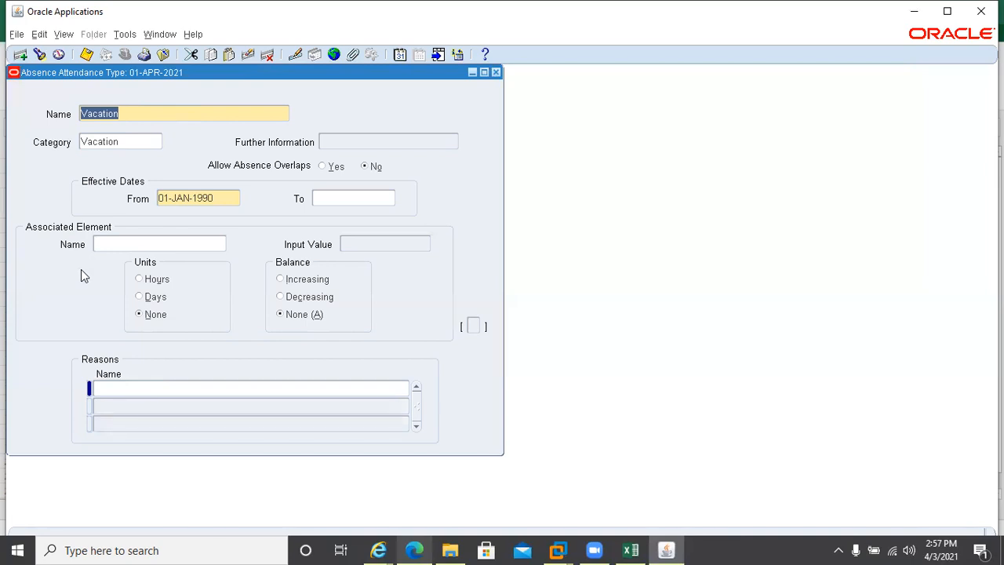
key("Up")
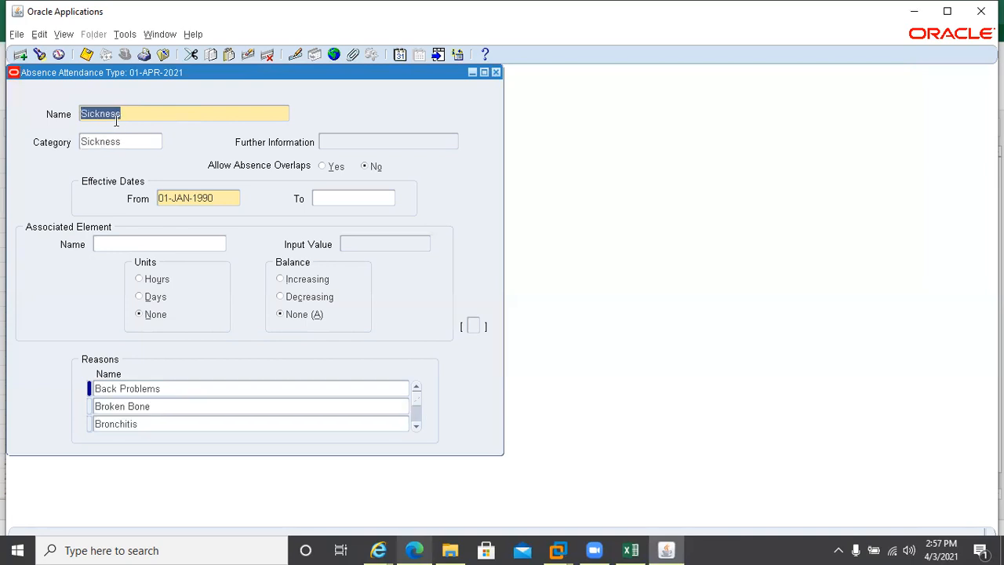
left_click(156, 114)
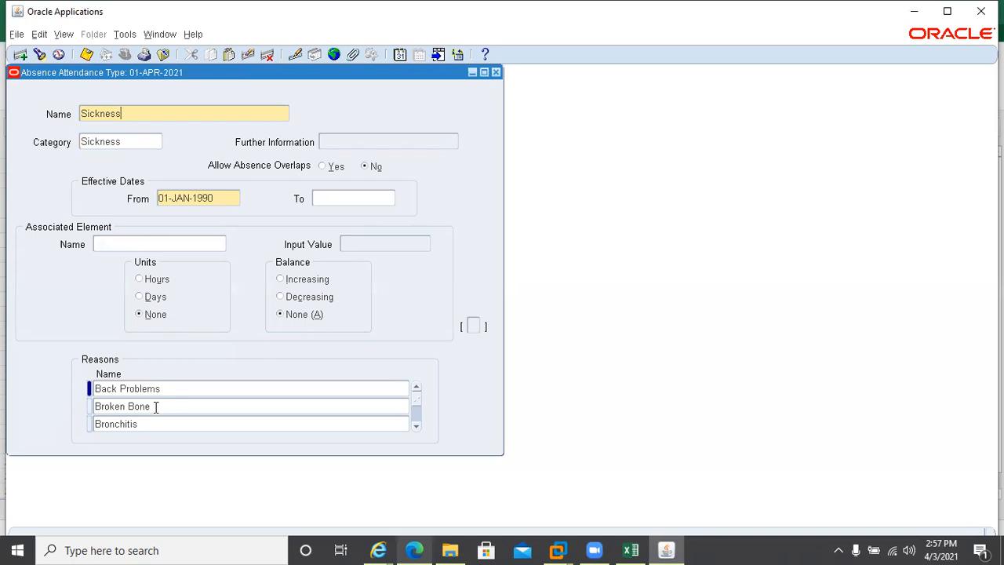
Browse the Sickness reasons from Broken Bone down to Diarrhoea, Influenza and Migraine
left_click(185, 390)
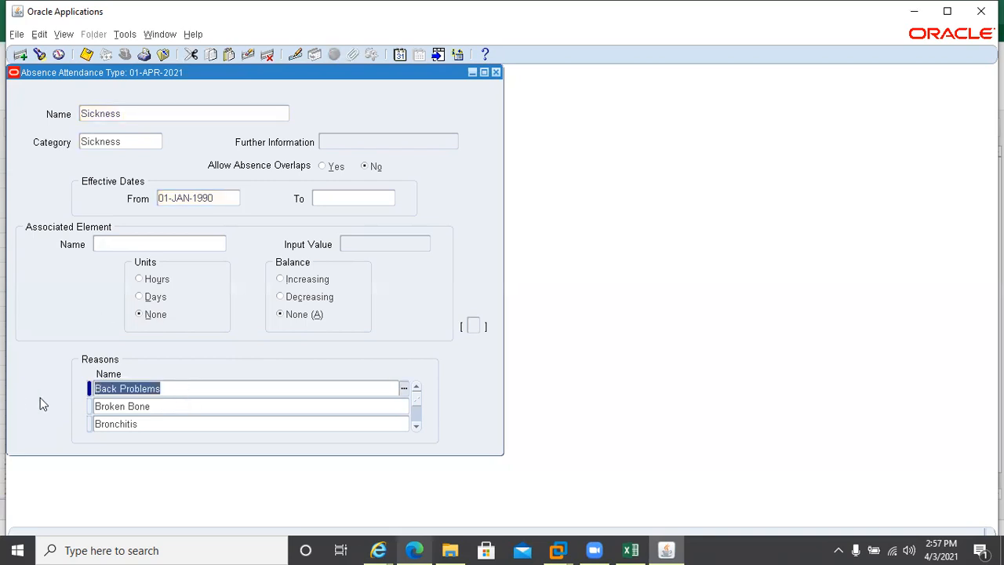
left_click(176, 407)
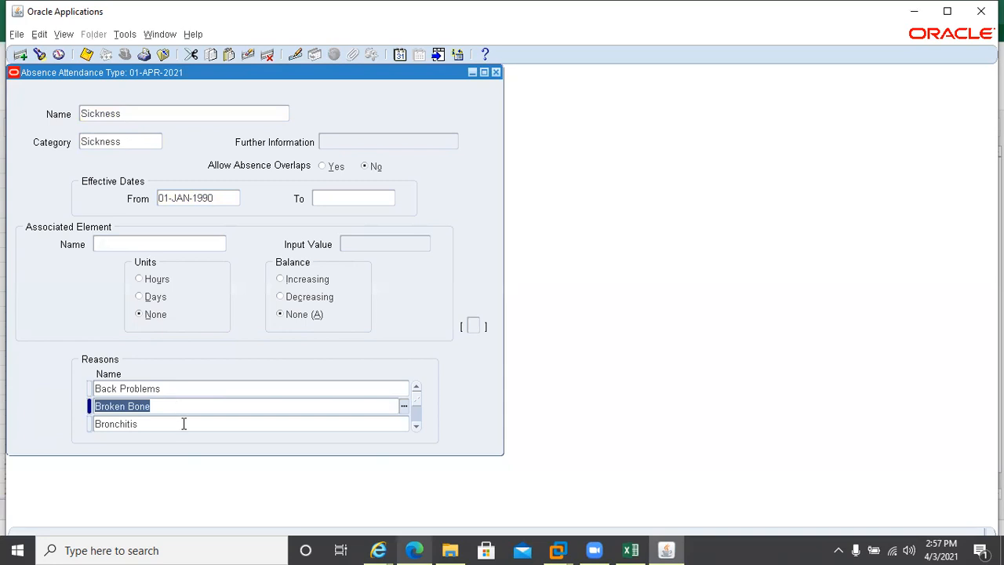
left_click(416, 426)
left_click(415, 426)
left_click(416, 426)
left_click(415, 426)
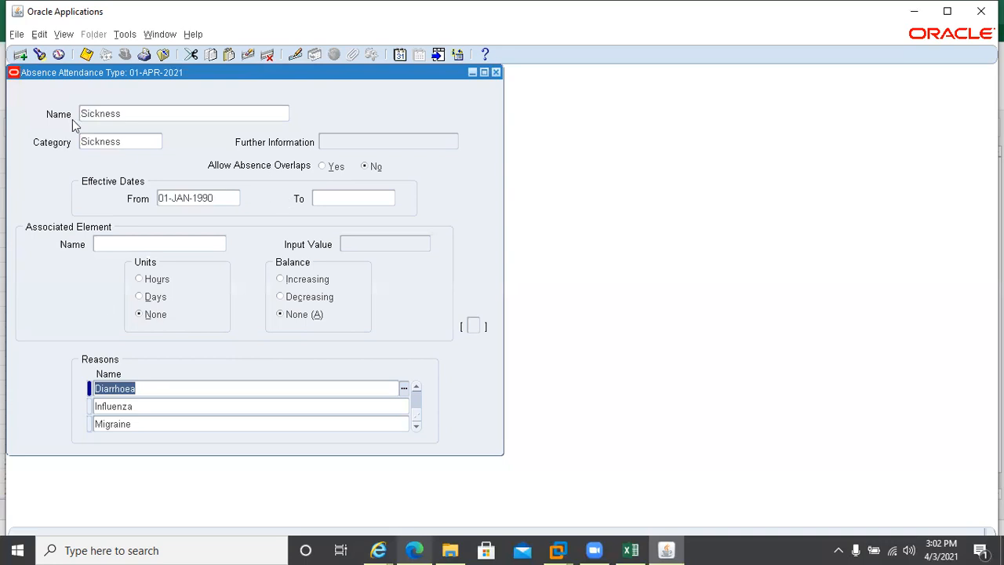
From the Associated Element Name field, bring up online help for the Absence Attendance Type window
left_click(104, 245)
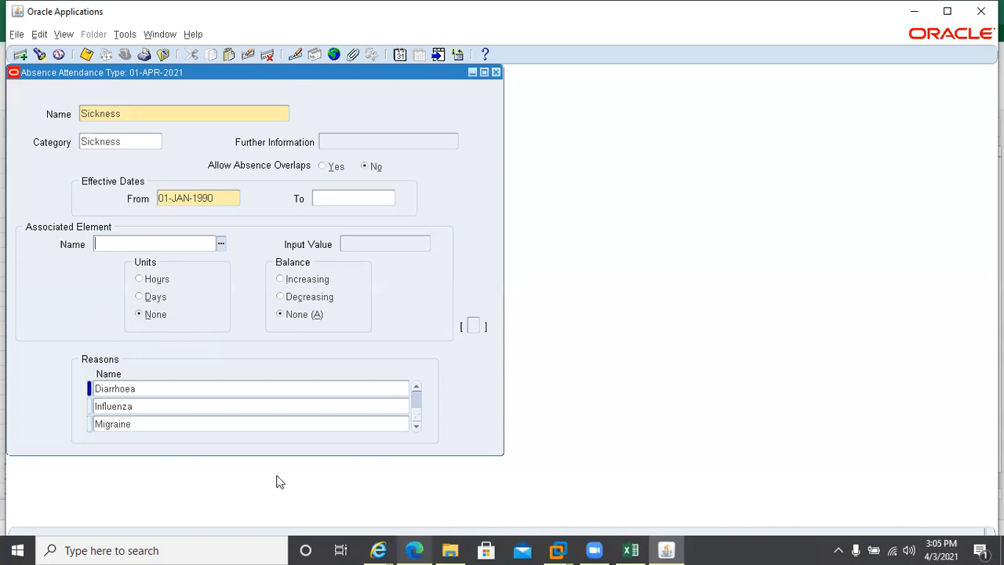
left_click(486, 54)
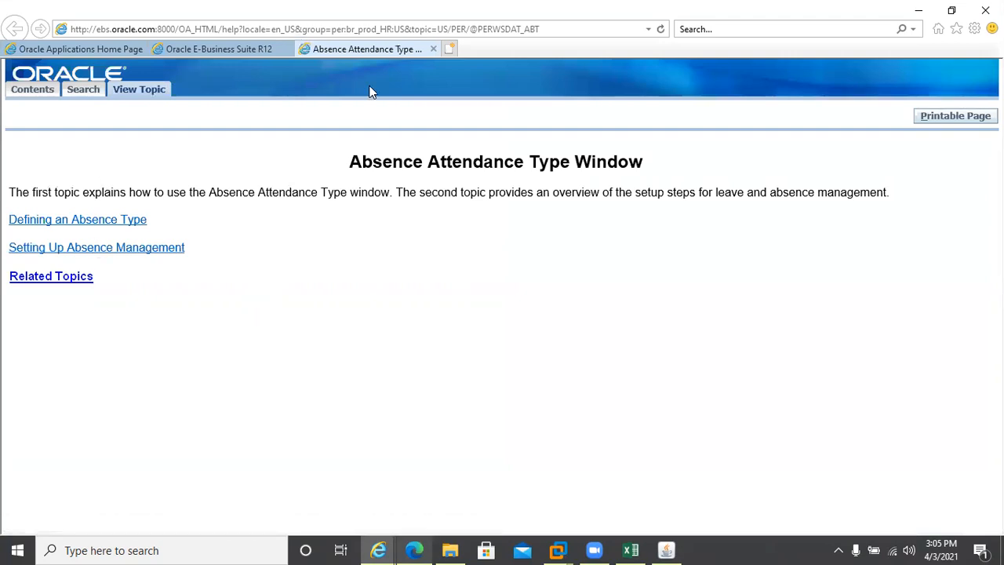
left_click(53, 222)
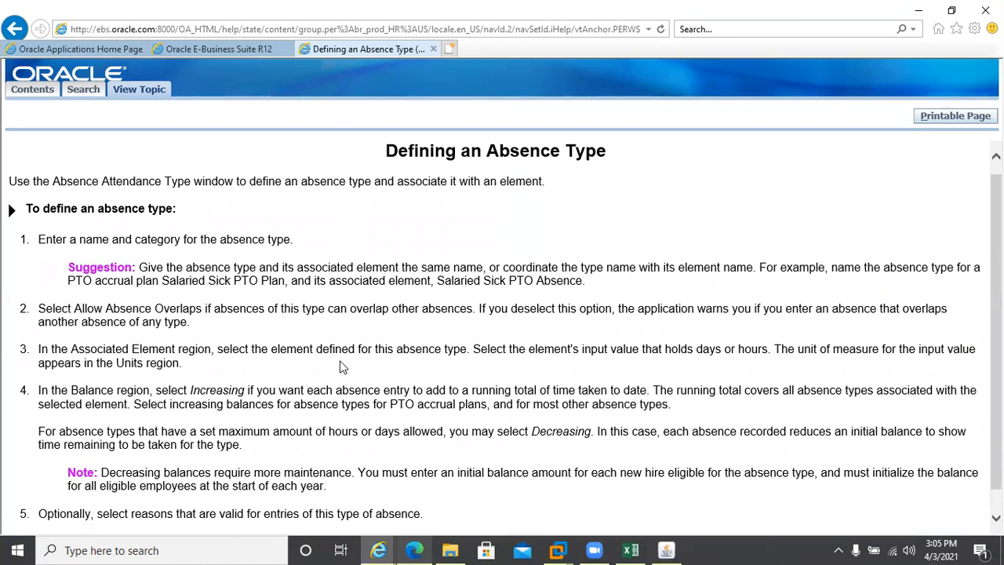
scroll(343, 367, "down", 1)
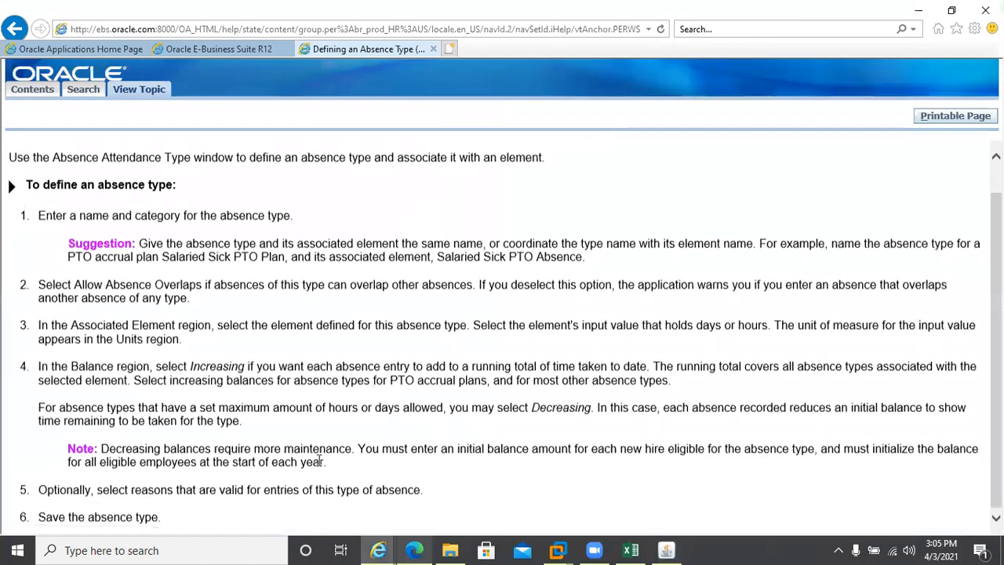
scroll(320, 461, "down", 1)
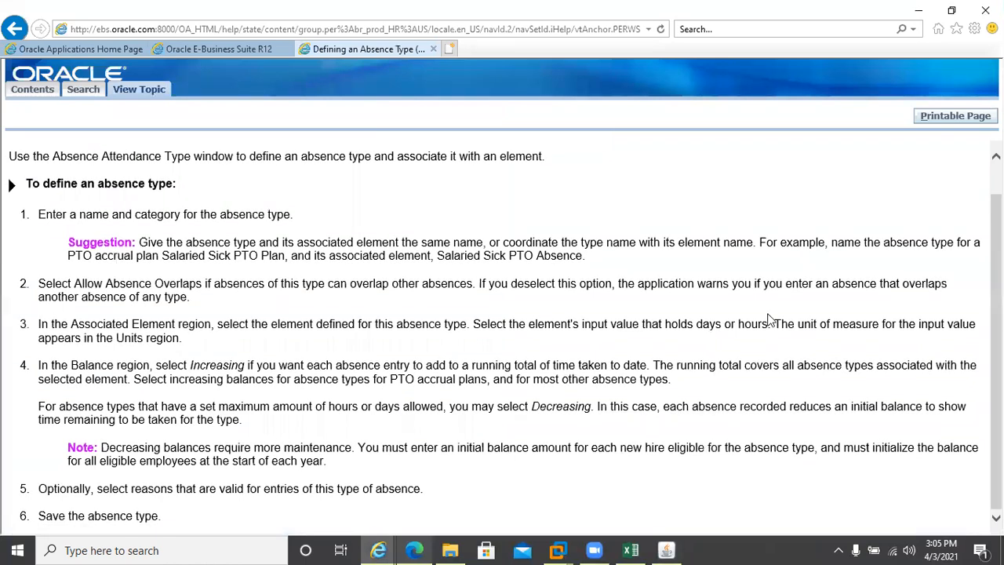
scroll(768, 251, "up", 1)
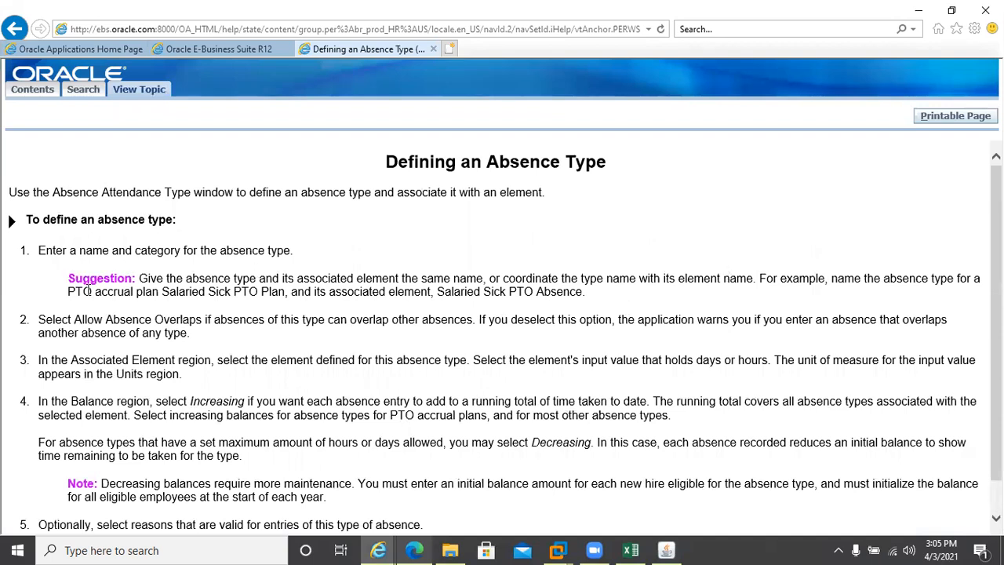
left_click(16, 30)
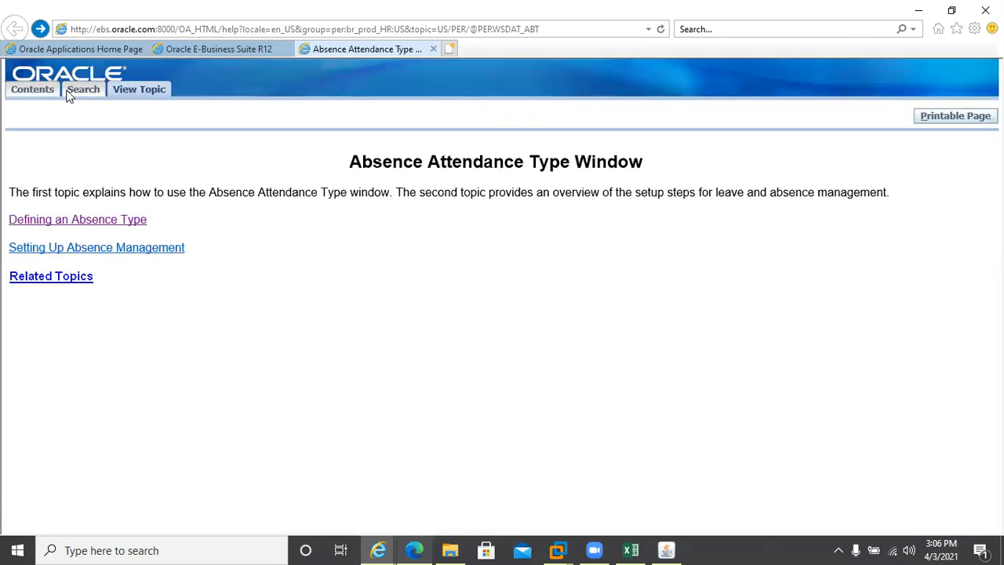
Read through the Setting Up Absence Management topic, highlighting the proration note and PAY_ELEMENT_ENTRIES_F
left_click(72, 250)
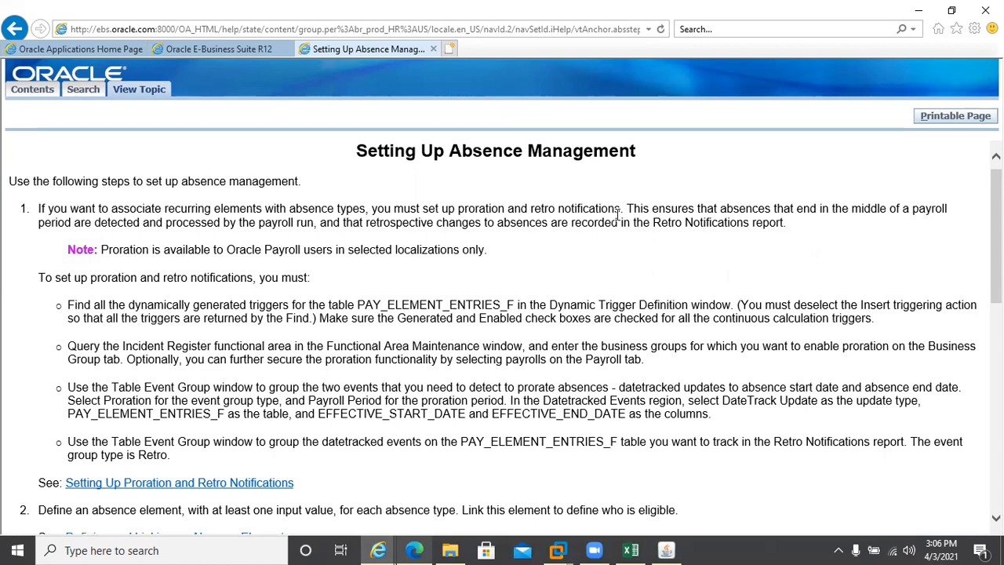
left_click_drag(107, 251, 332, 251)
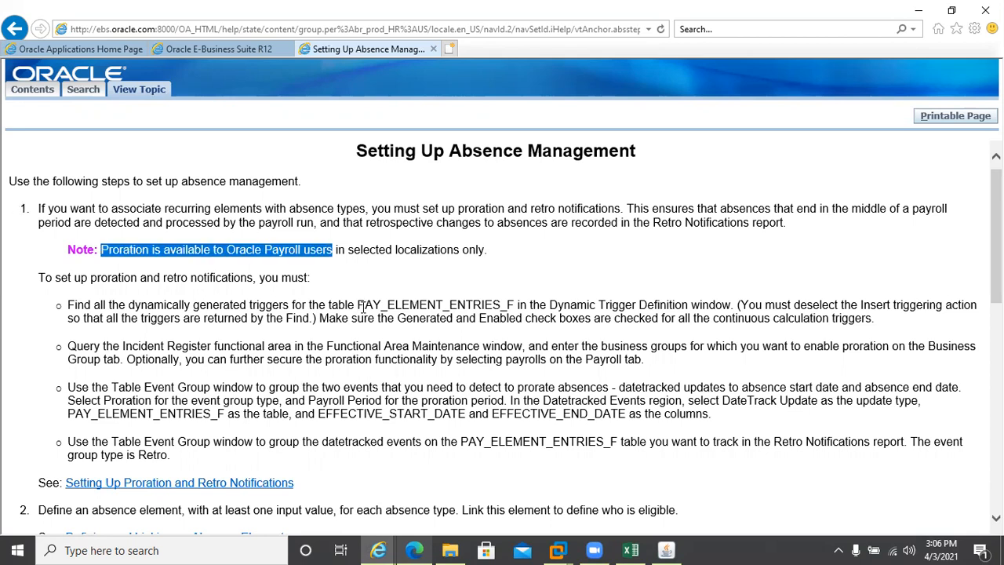
left_click_drag(362, 306, 511, 310)
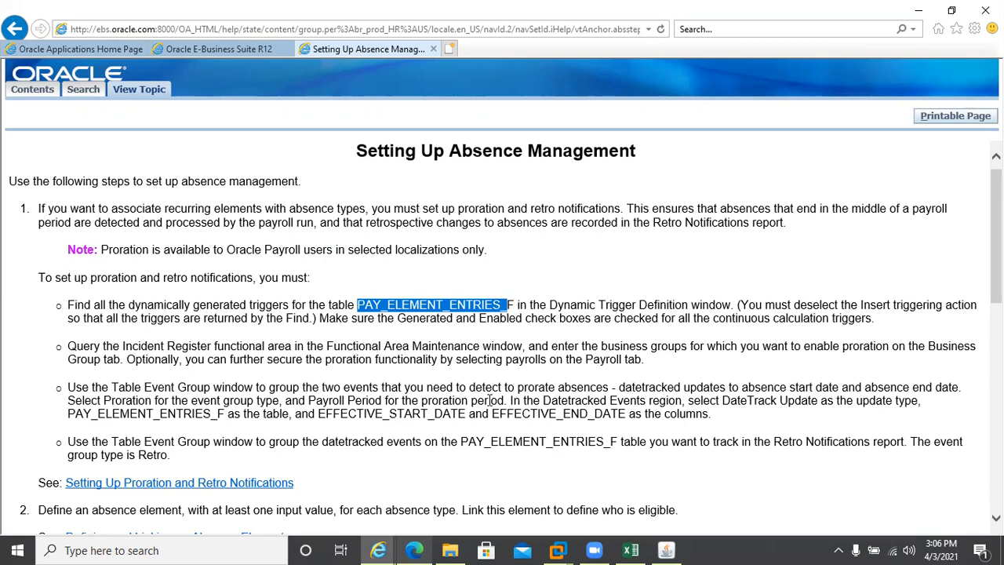
scroll(67, 275, "down", 3)
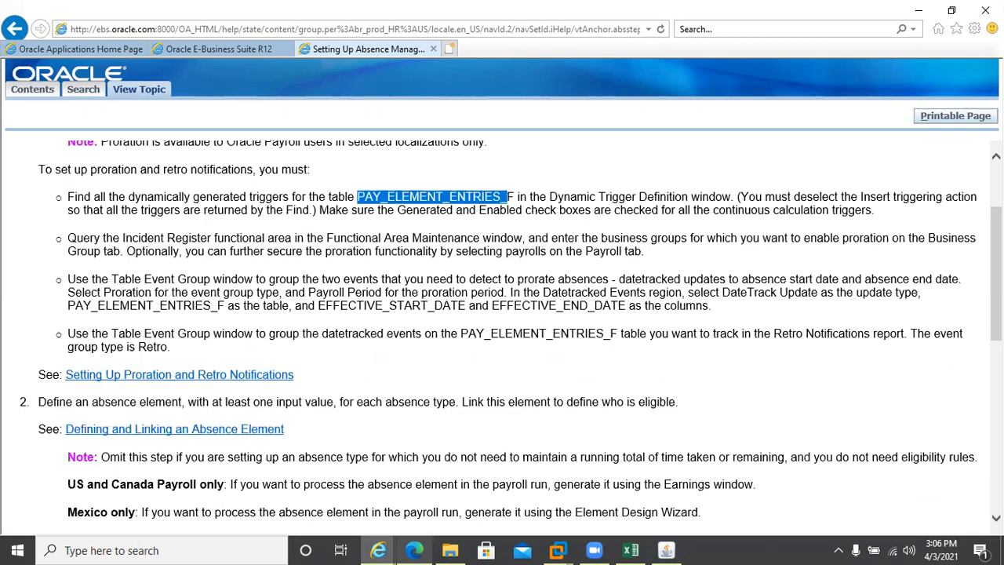
scroll(502, 329, "down", 5)
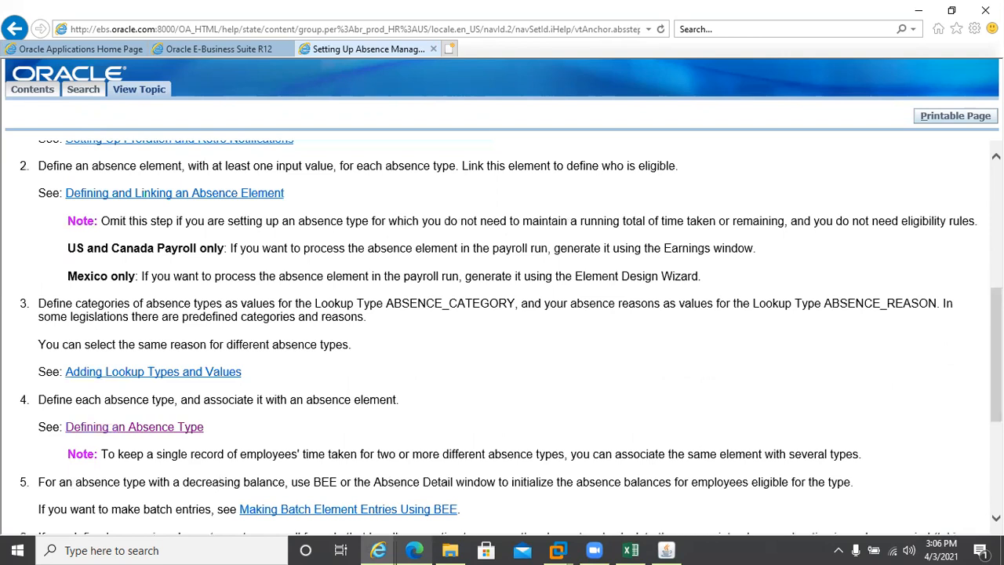
scroll(62, 425, "down", 5)
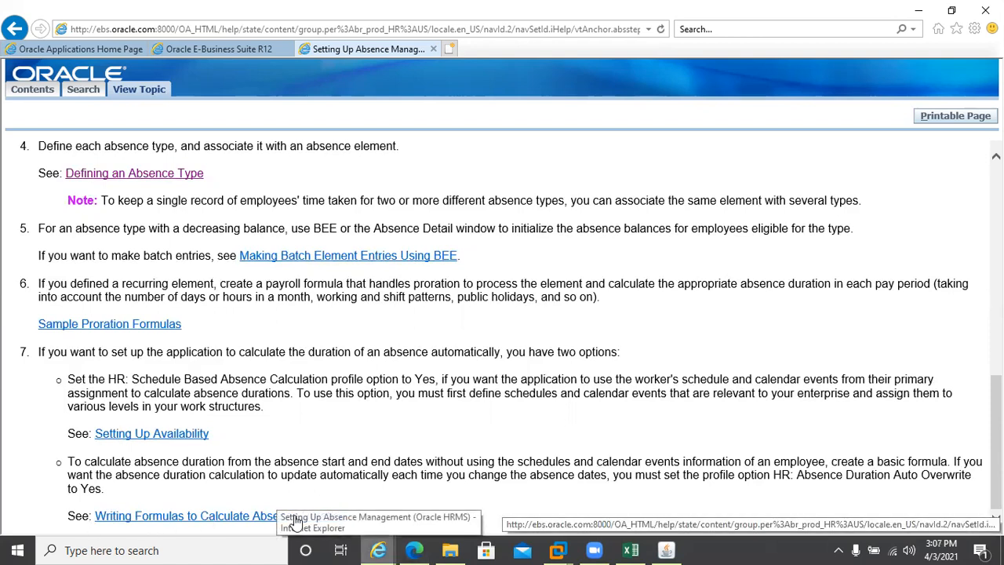
Review the absence duration formula topic, noting BG_ABSENCE_DURATION and its required inputs, then close help
left_click(196, 518)
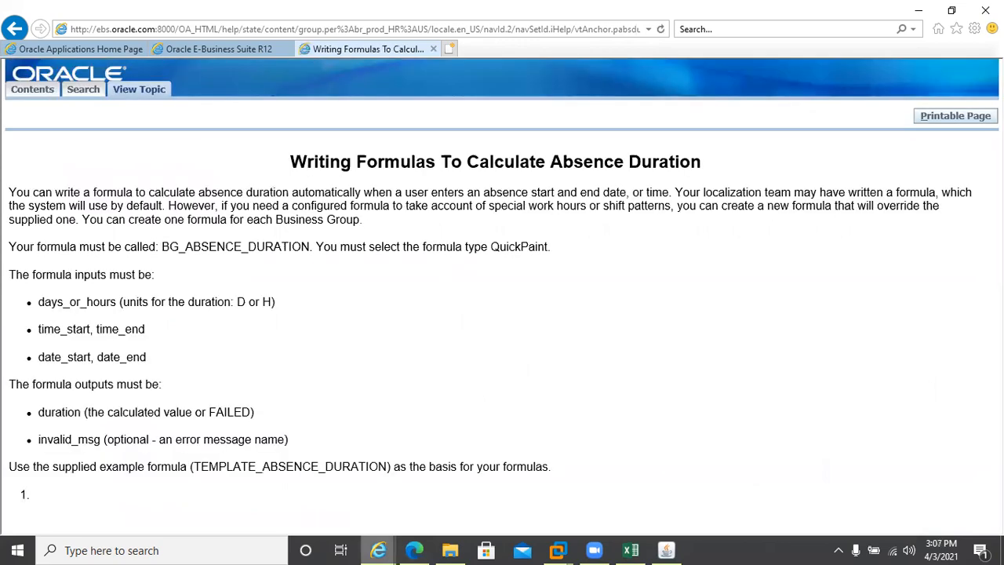
double_click(163, 248)
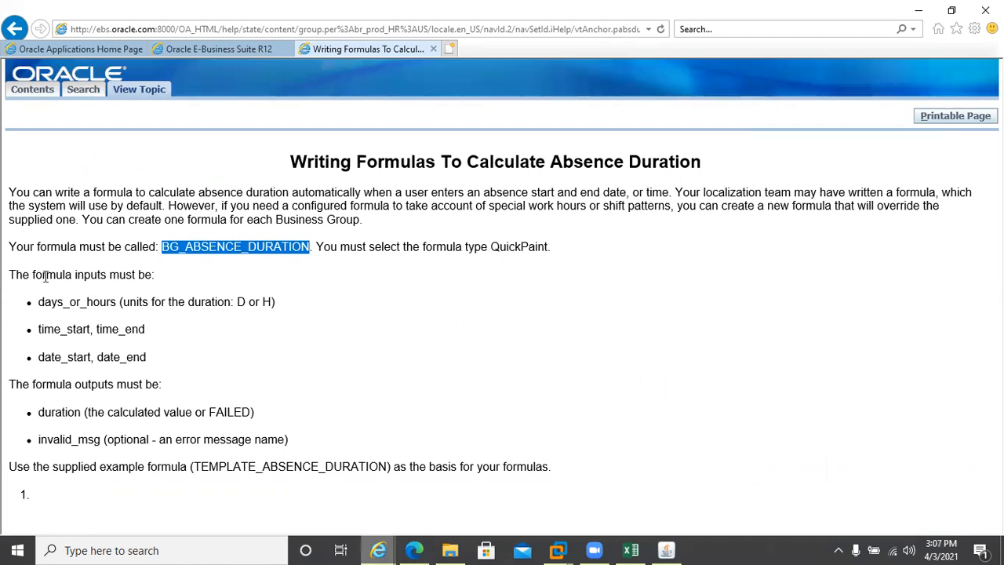
left_click_drag(9, 274, 232, 301)
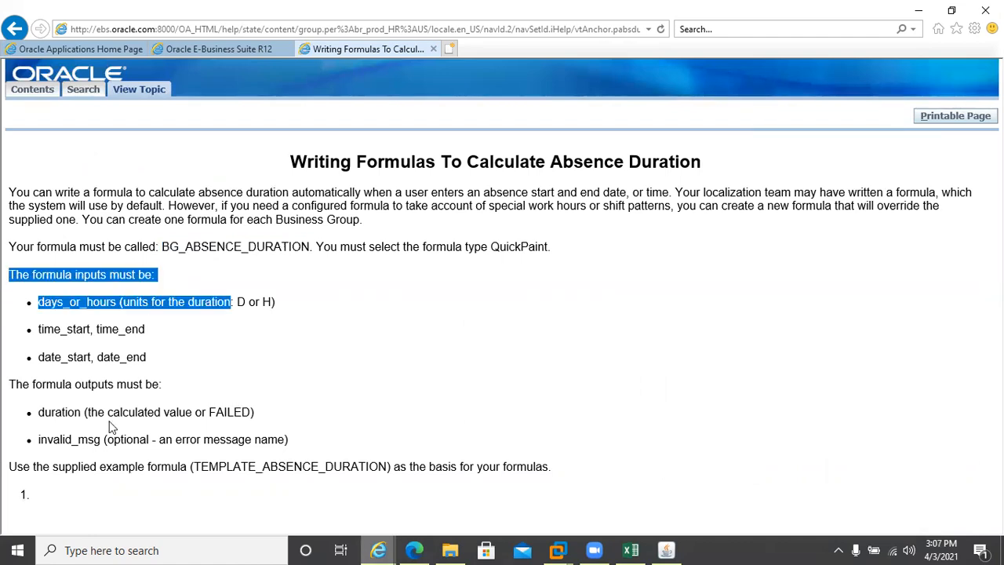
left_click(433, 50)
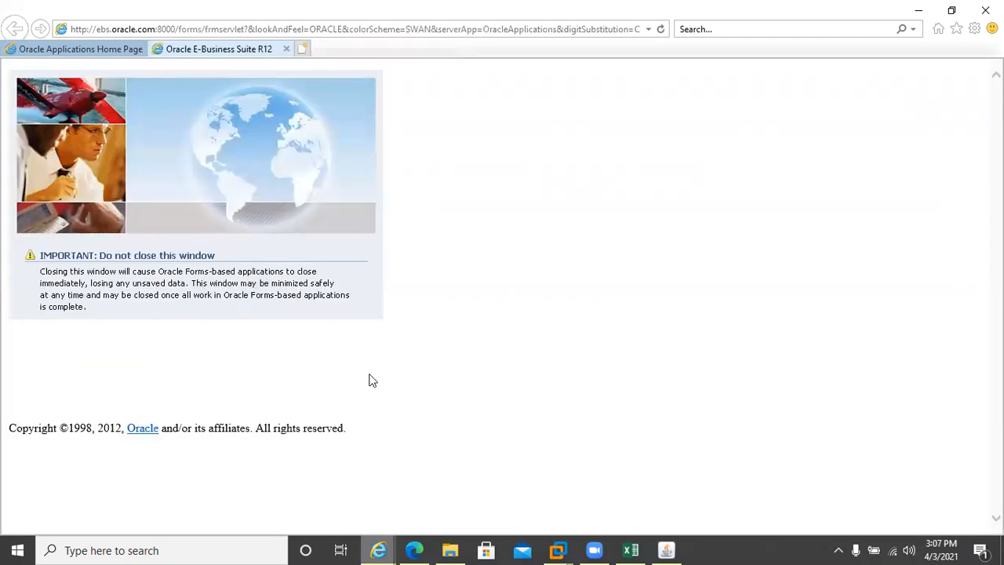
Create a new absence type named Annual Leave in the Vacation category
left_click(665, 550)
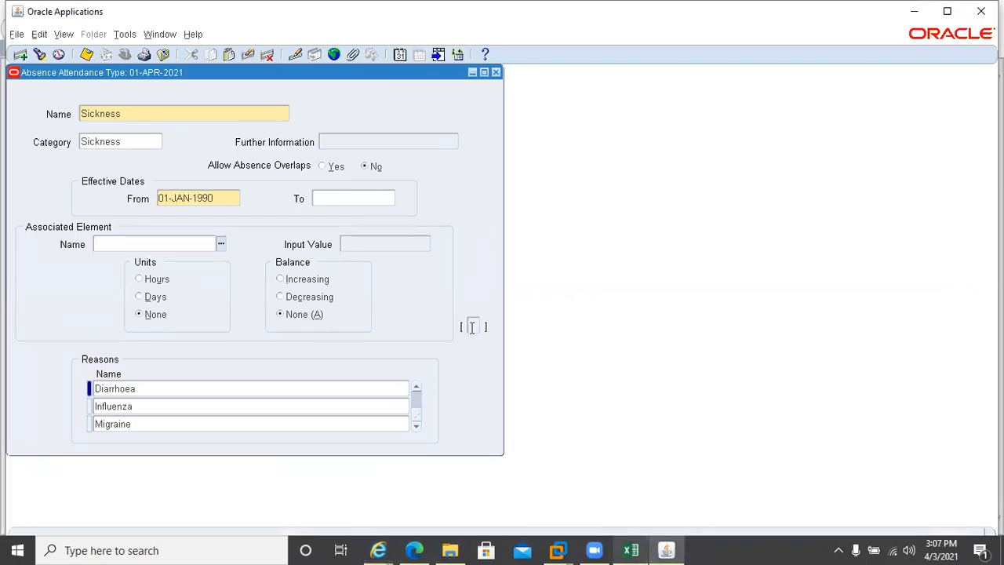
left_click(150, 110)
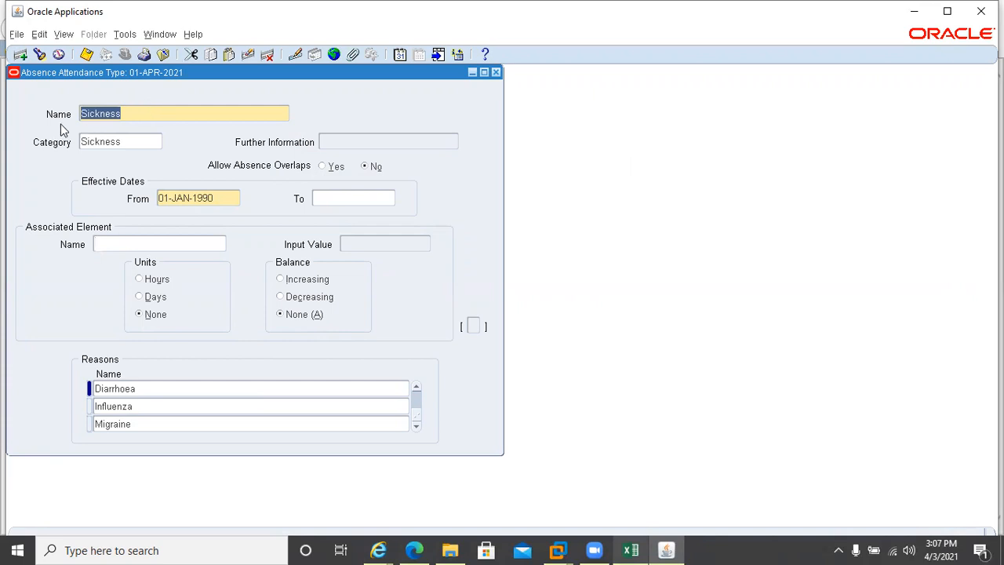
left_click(20, 57)
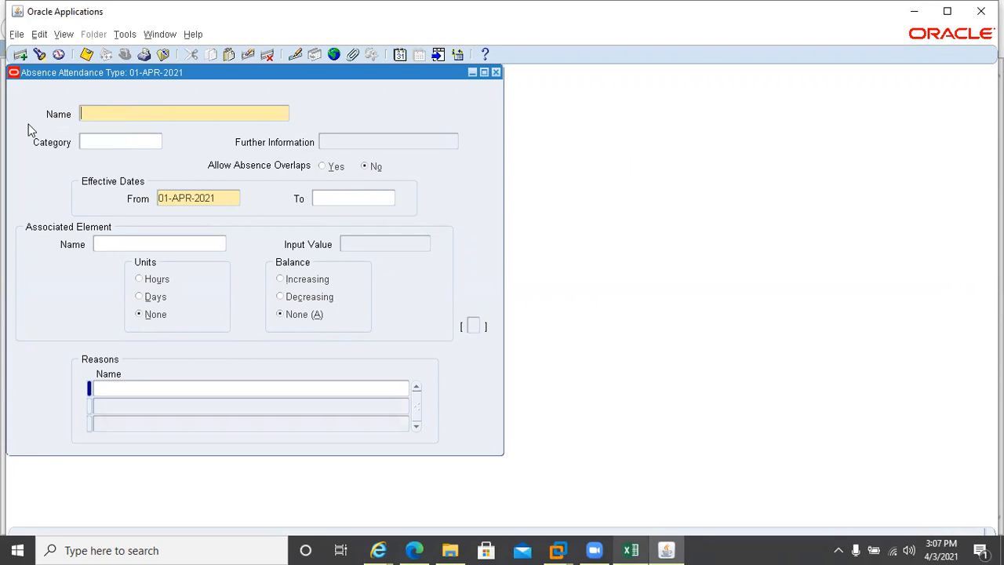
type("Annual LEave")
key("BackSpace")
key("BackSpace")
key("BackSpace")
key("BackSpace")
type("eave")
key("Tab")
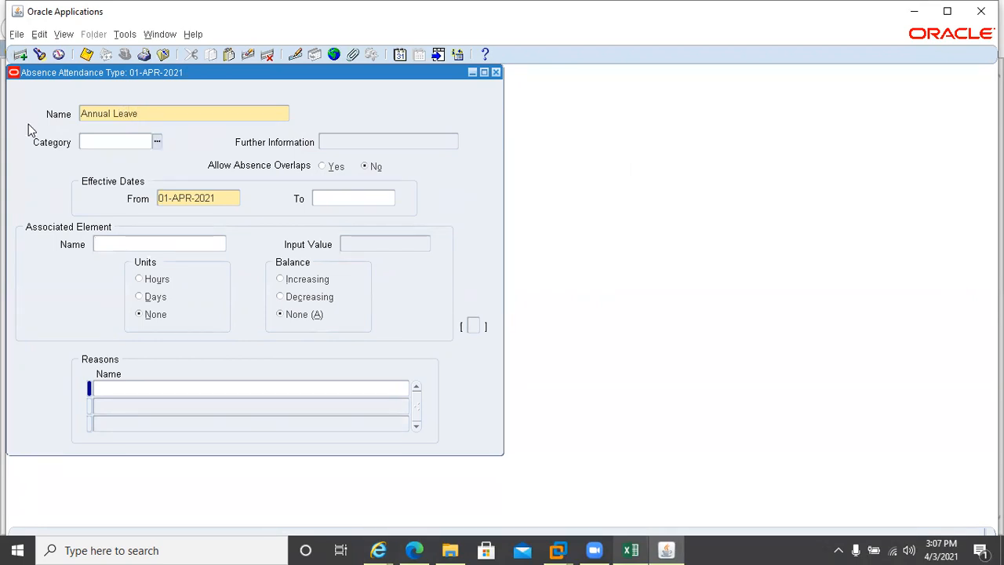
type("vac")
key("Tab")
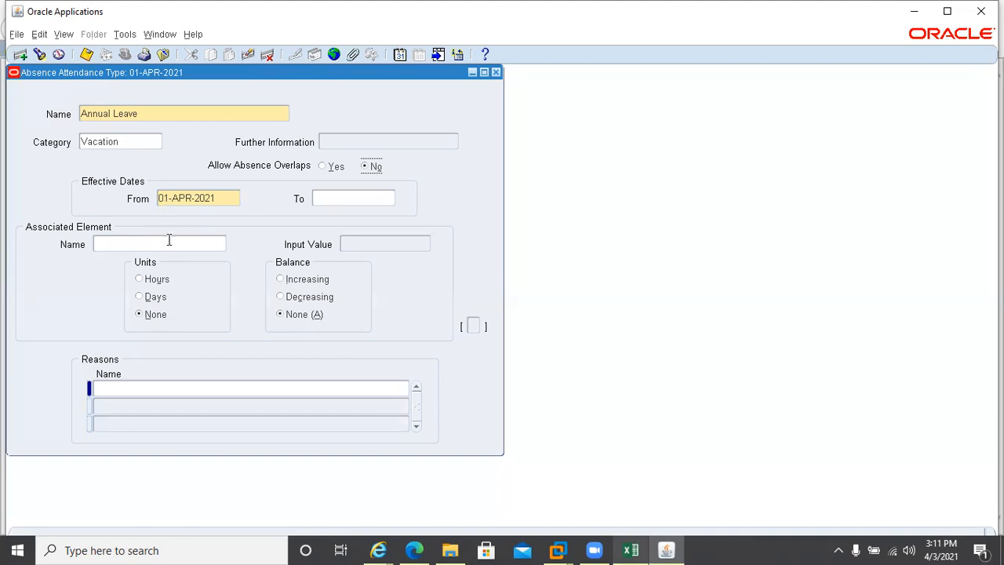
Set Annual Leave as the associated element and accept the payroll processing caution
left_click(197, 385)
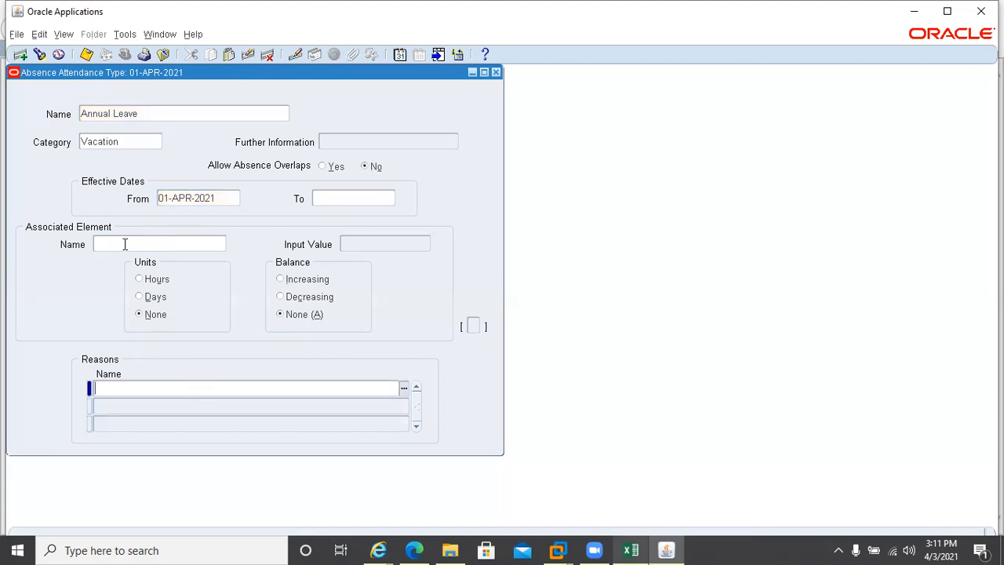
left_click(125, 244)
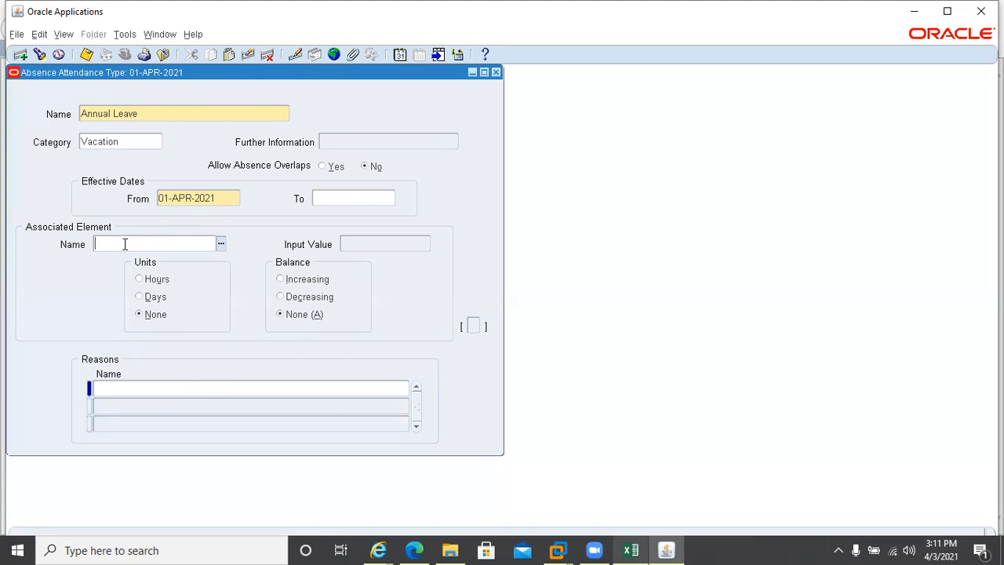
type("ann")
key("Tab")
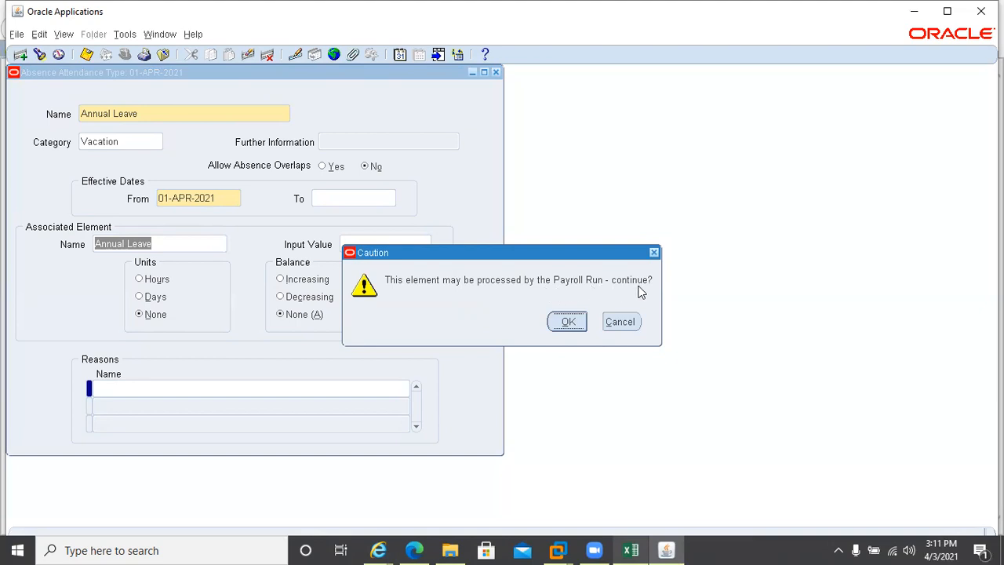
left_click(565, 322)
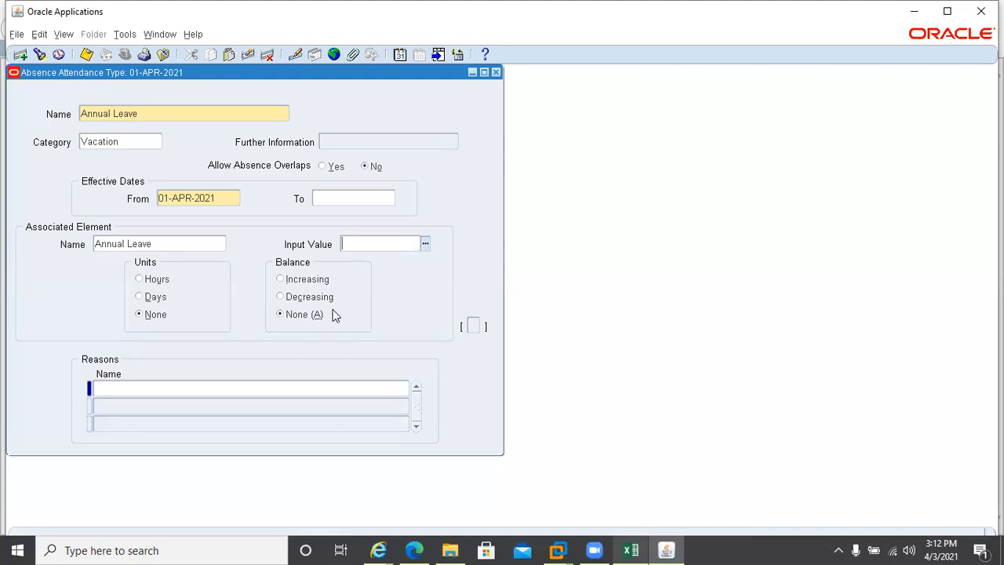
Choose Days as the element's input value so the units become Days
left_click(425, 244)
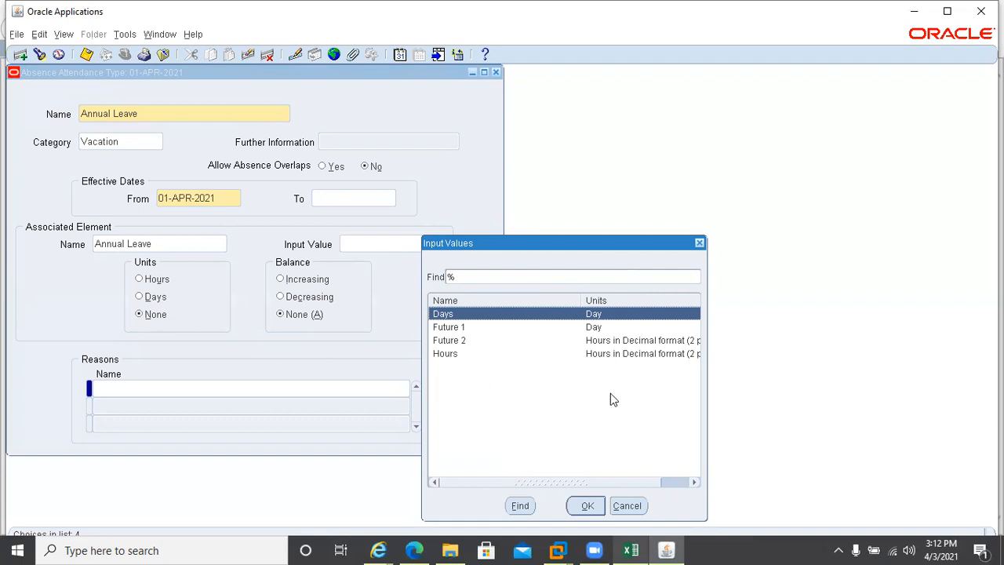
double_click(443, 314)
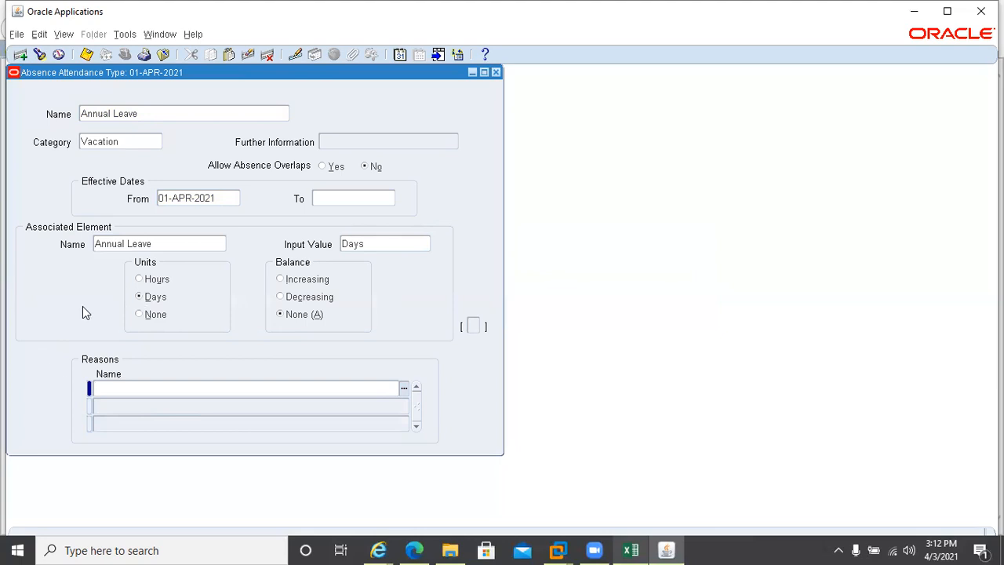
left_click(110, 390)
key("ctrl+l")
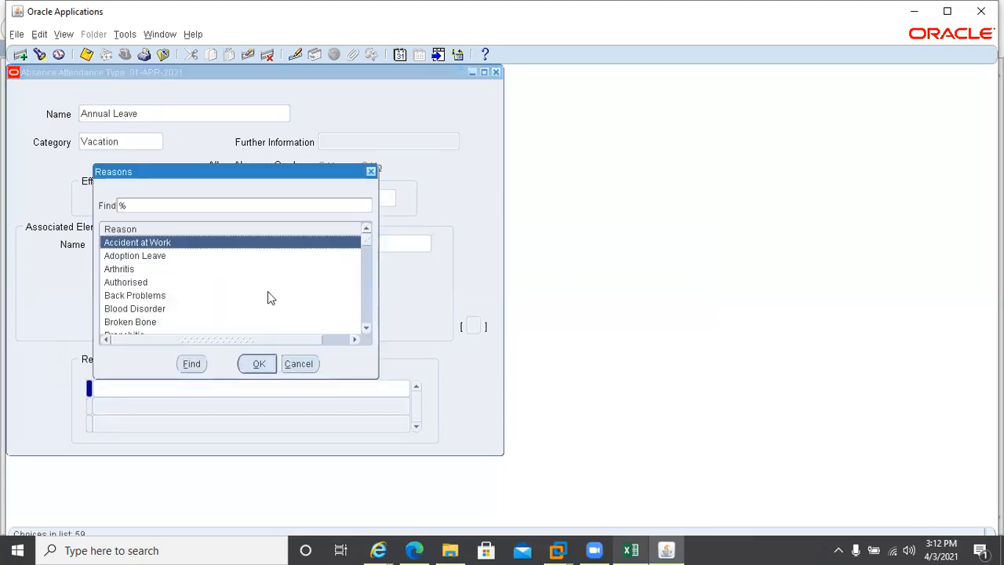
left_click_drag(366, 237, 369, 287)
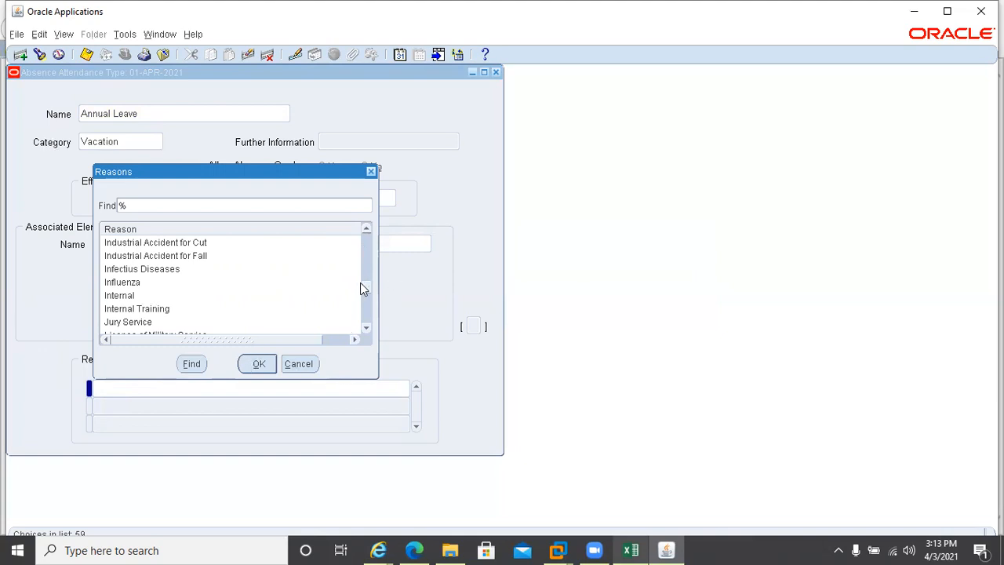
left_click_drag(361, 288, 362, 316)
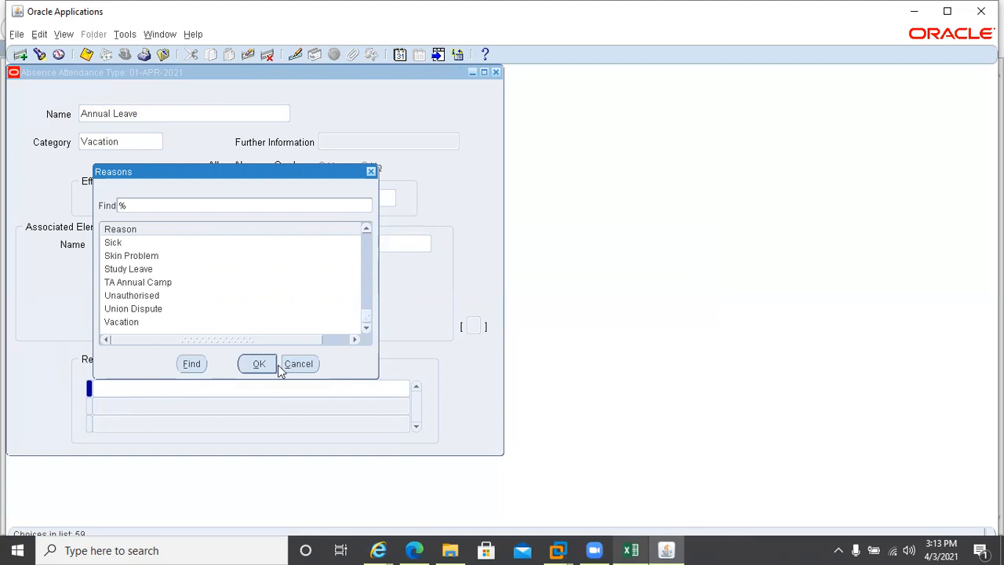
left_click(289, 367)
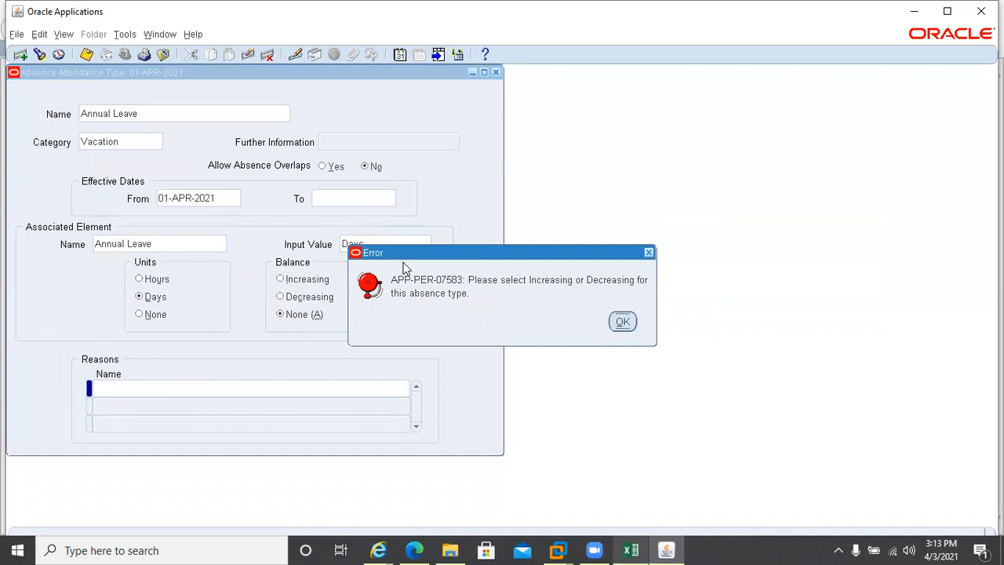
Dismiss the balance error, set the Annual Leave balance to Increasing, and bring up the Excel sheet
left_click(622, 321)
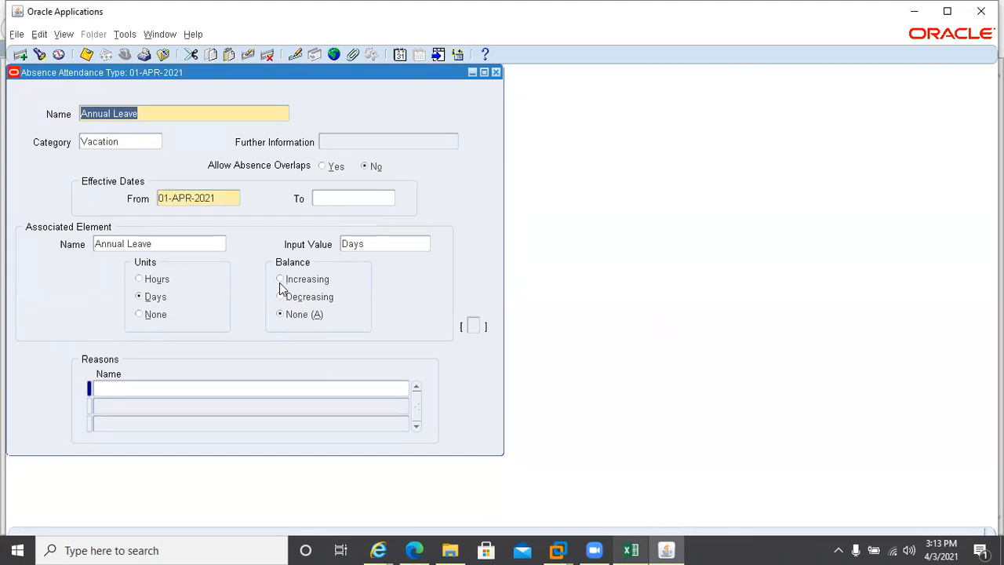
left_click(281, 282)
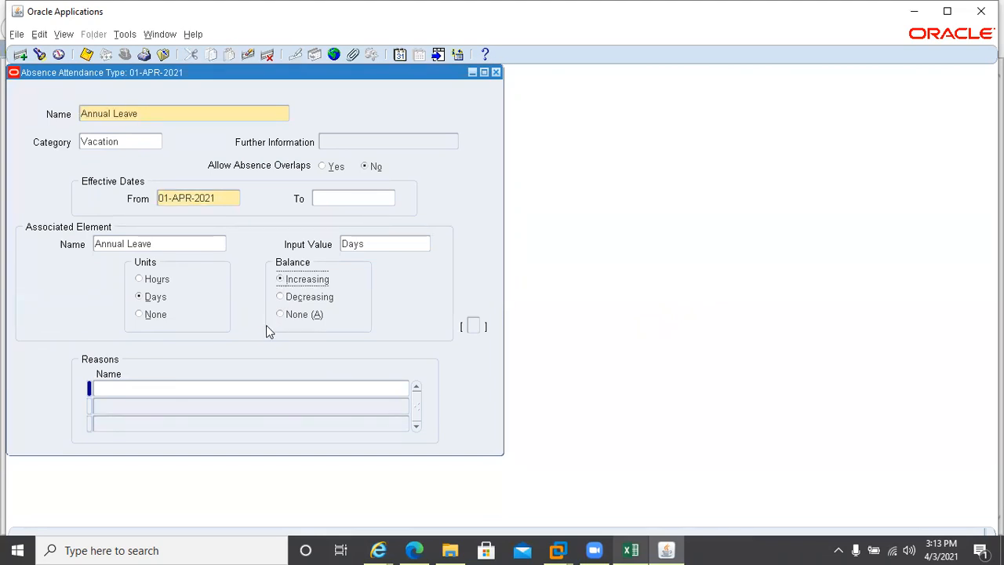
left_click(624, 549)
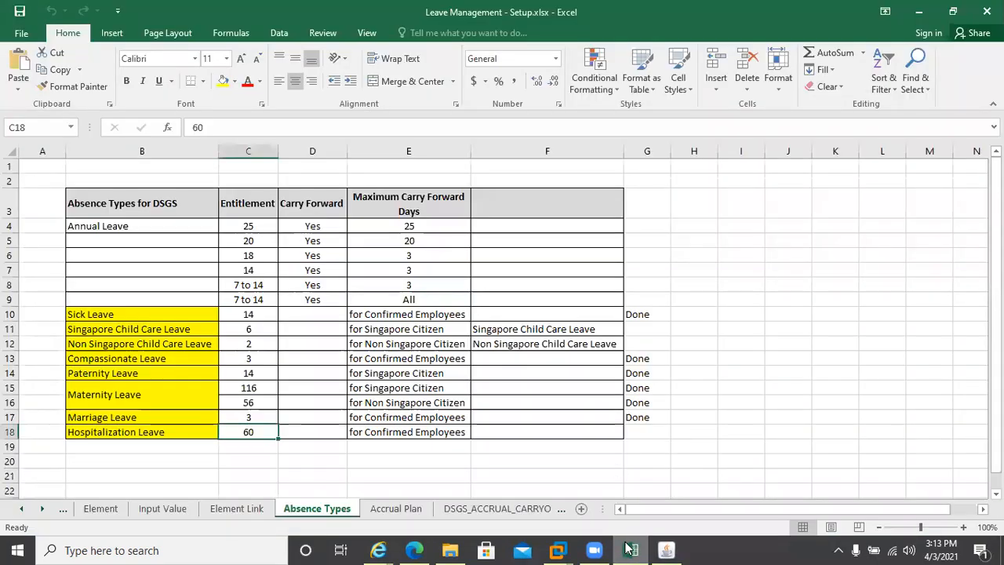
Check the Accrual Plan sheet of Leave Management - Setup.xlsx, then return to the Oracle form
left_click(628, 549)
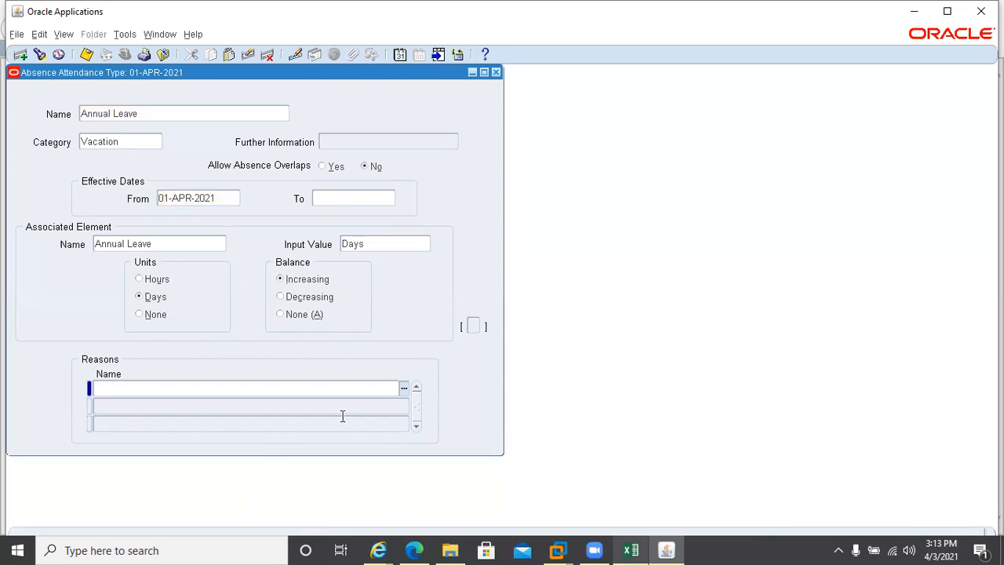
left_click(629, 549)
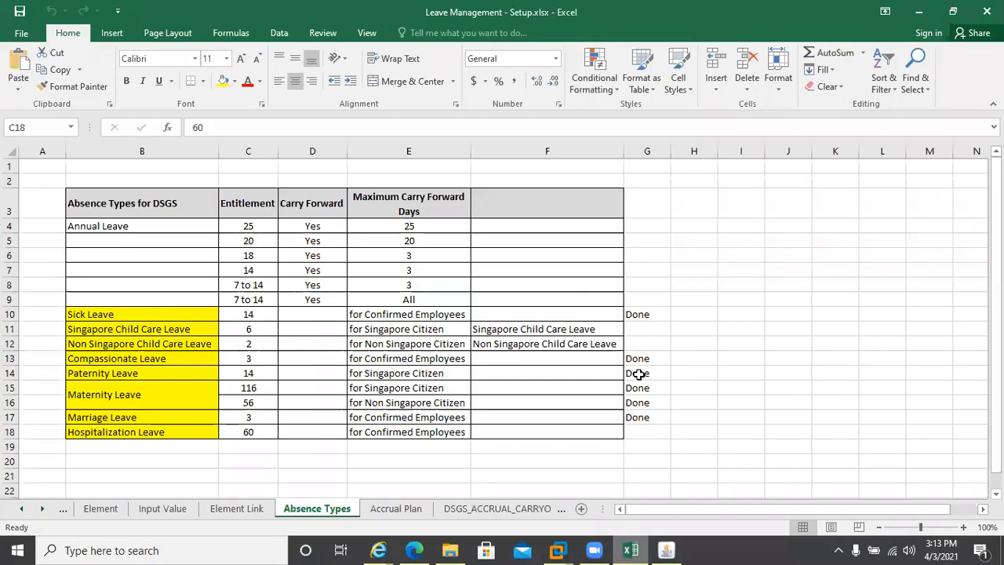
left_click(728, 400)
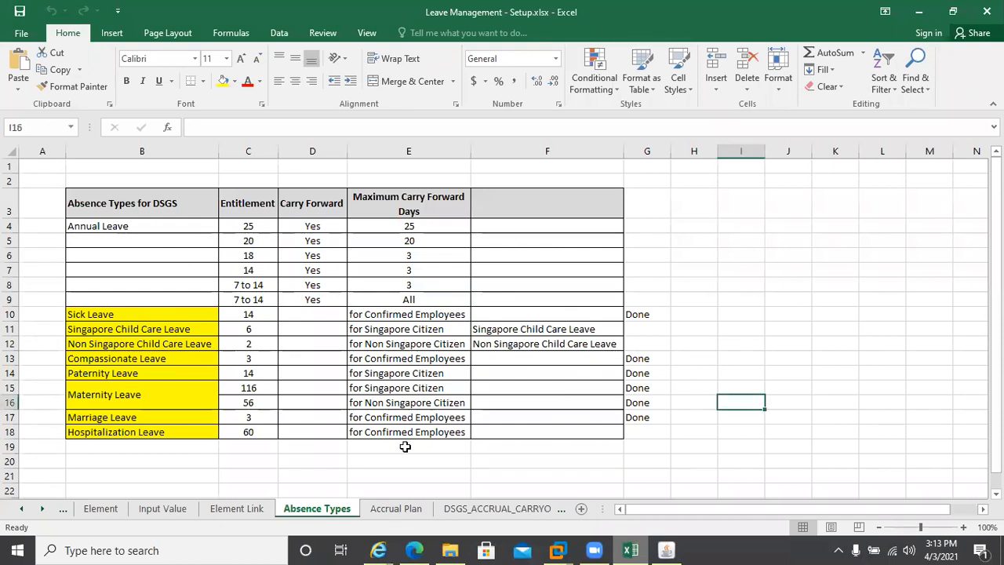
left_click(394, 508)
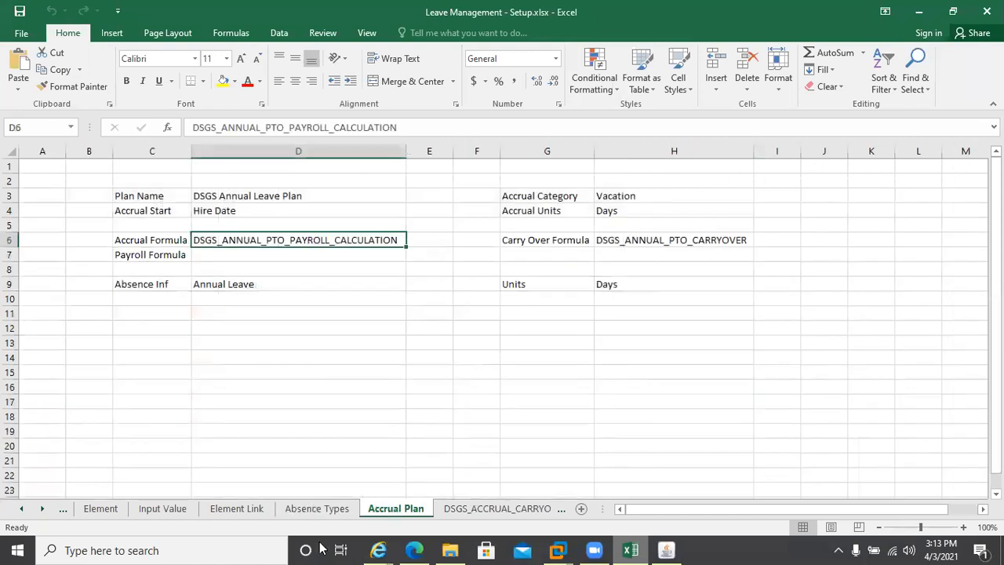
left_click(637, 549)
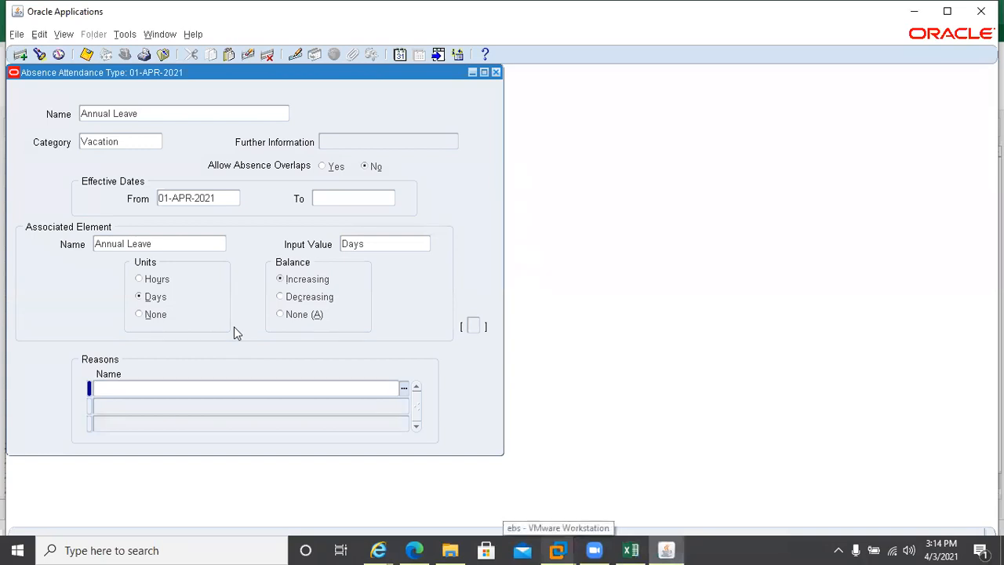
Save the Annual Leave absence type (FRM-40400 transaction complete) and close the form
left_click(123, 295)
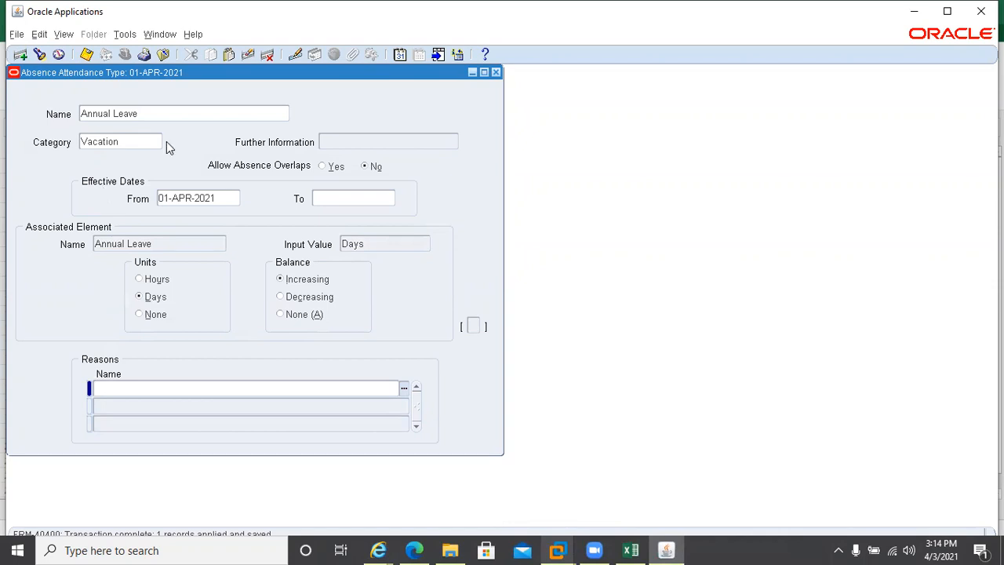
left_click(495, 72)
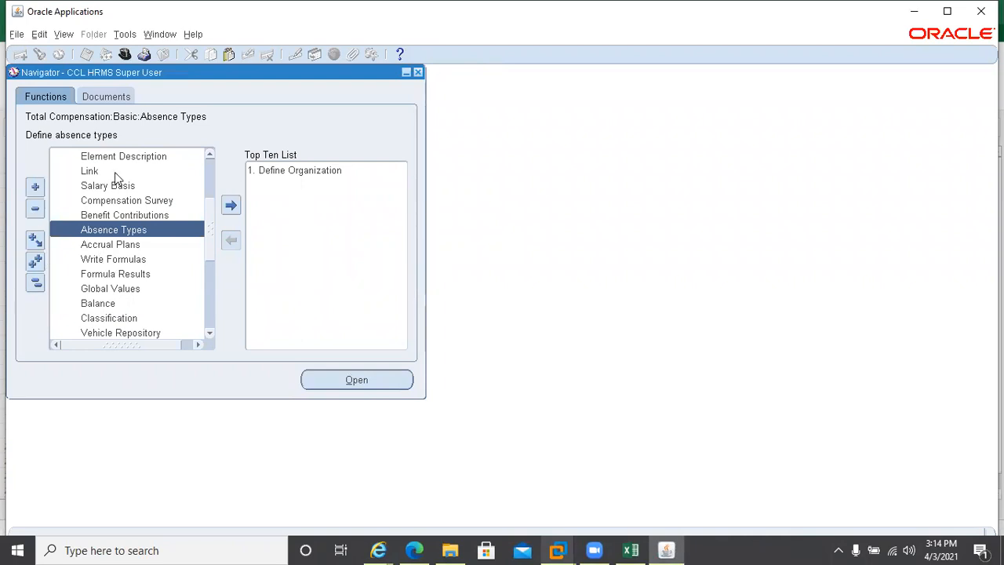
Expand People in the Navigator, try picking an employee in Enter and Maintain, then close it
scroll(210, 166, "up", 3)
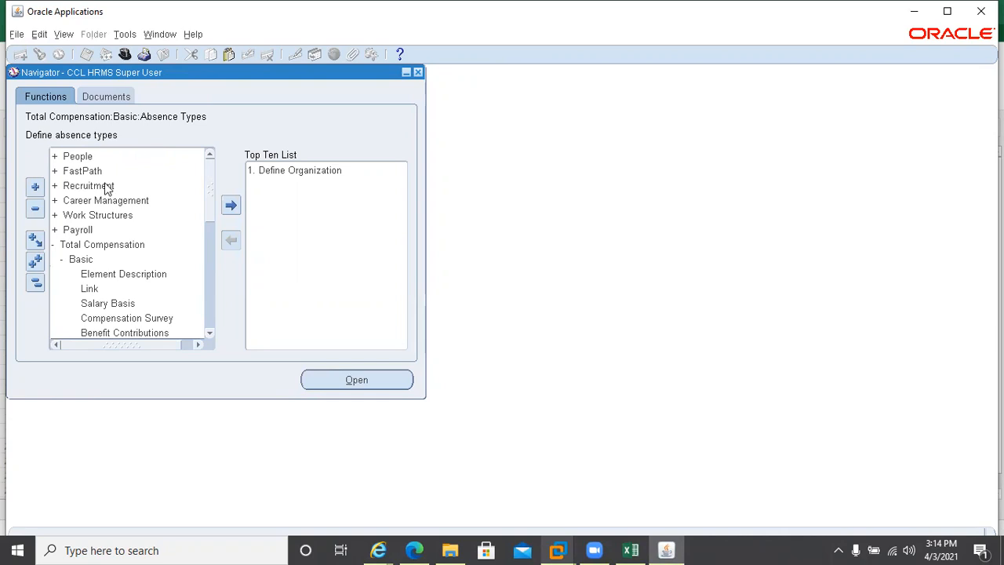
double_click(81, 156)
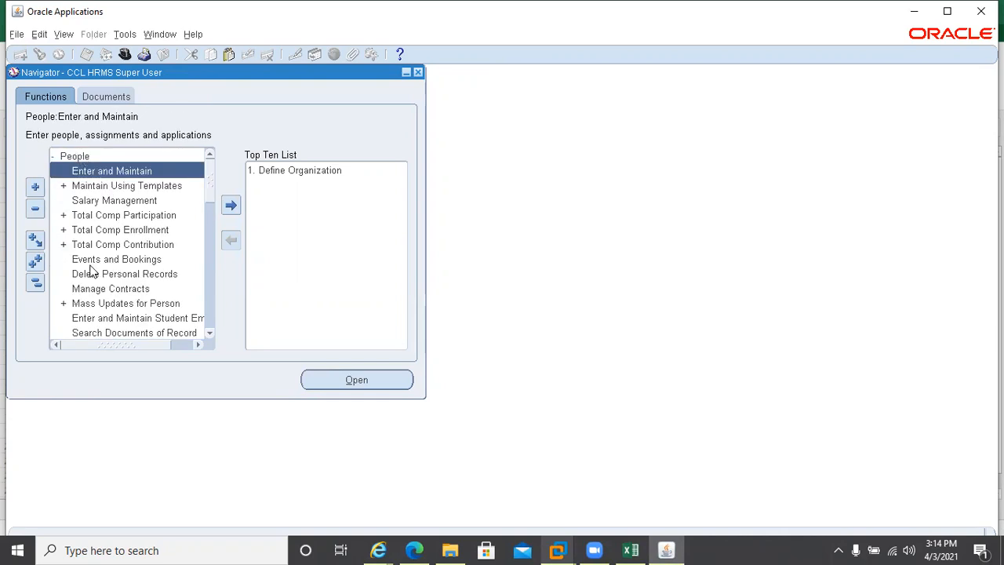
key("Return")
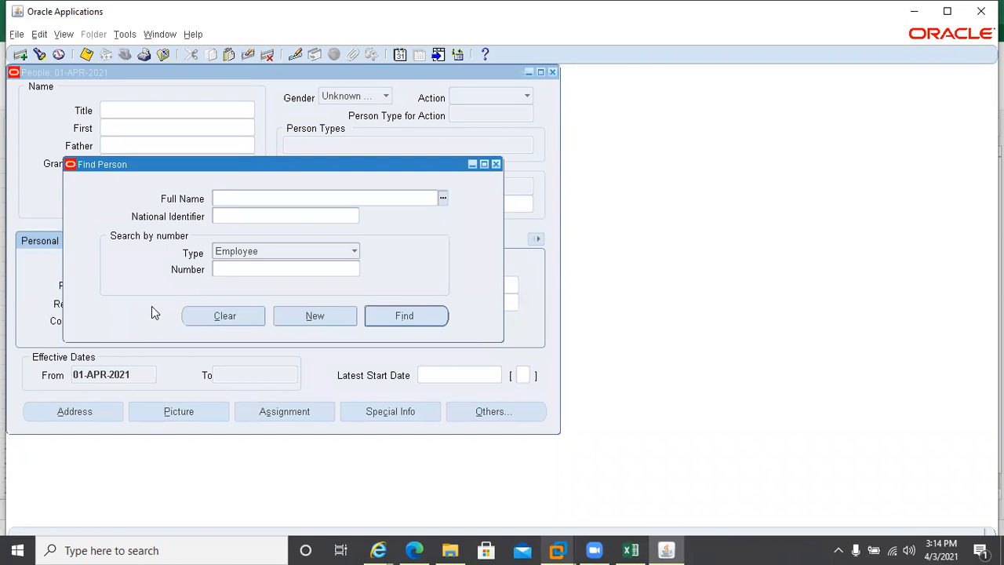
key("ctrl+l")
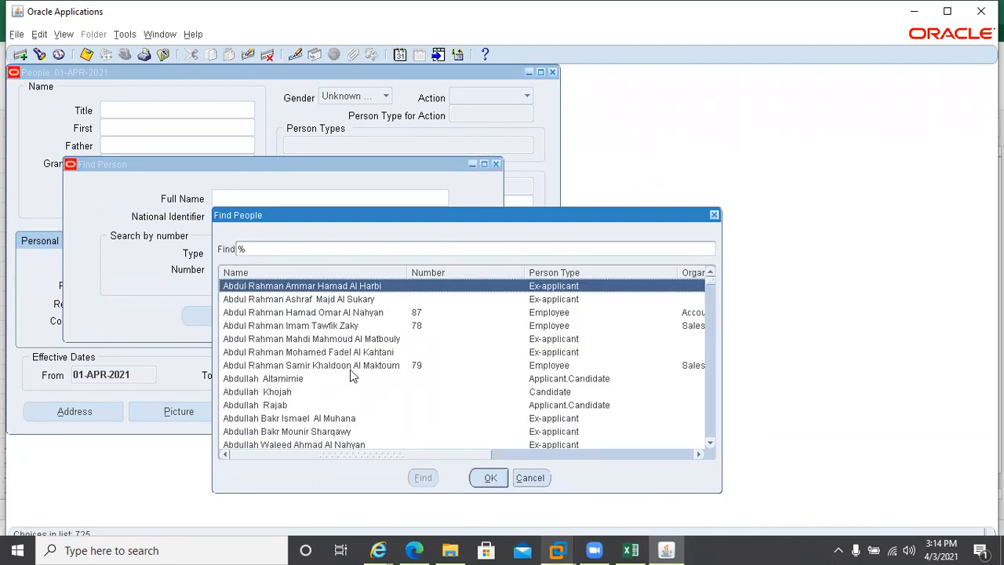
left_click(343, 366)
double_click(341, 365)
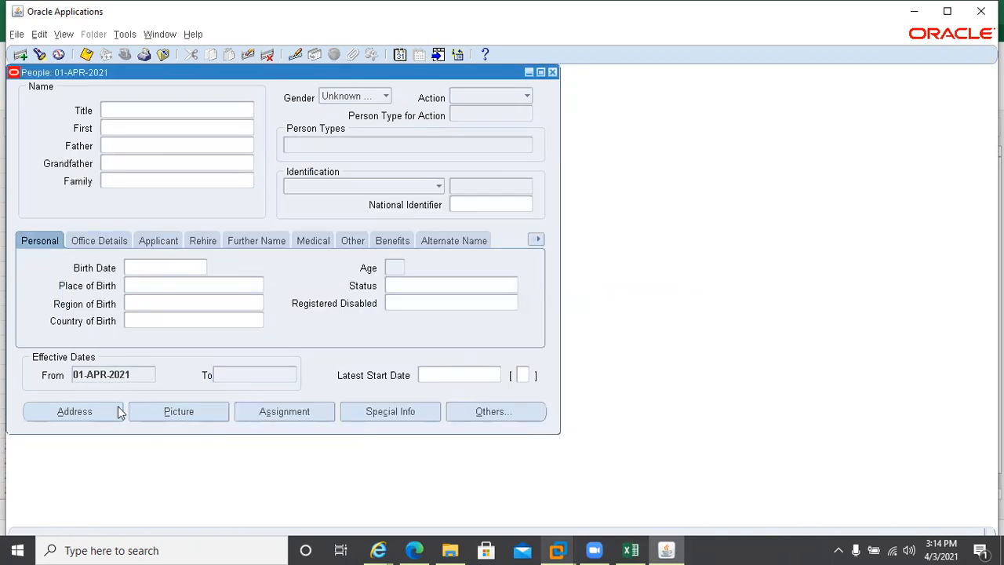
left_click(552, 72)
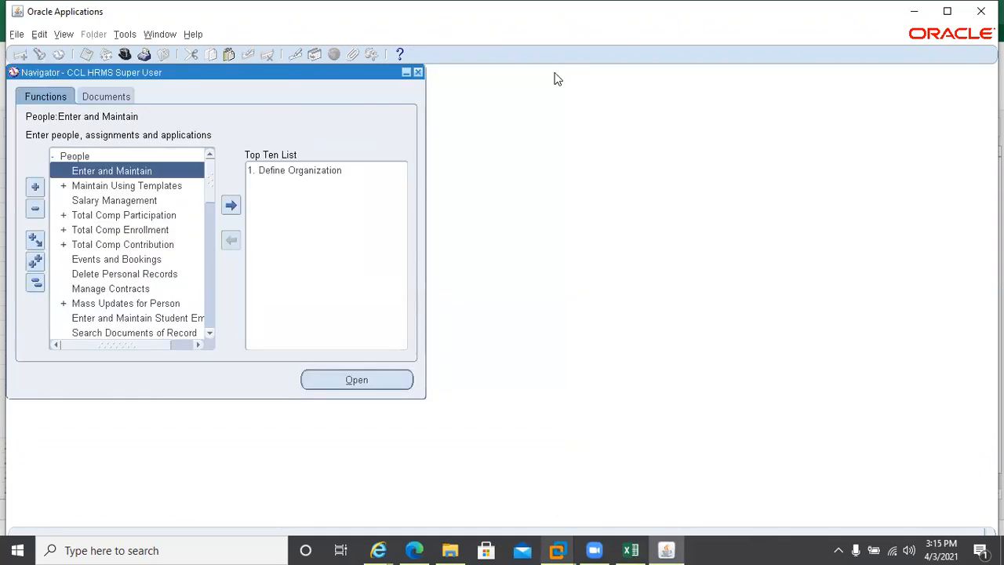
Reopen Enter and Maintain and retrieve the employee's record from the Full Name list
double_click(132, 172)
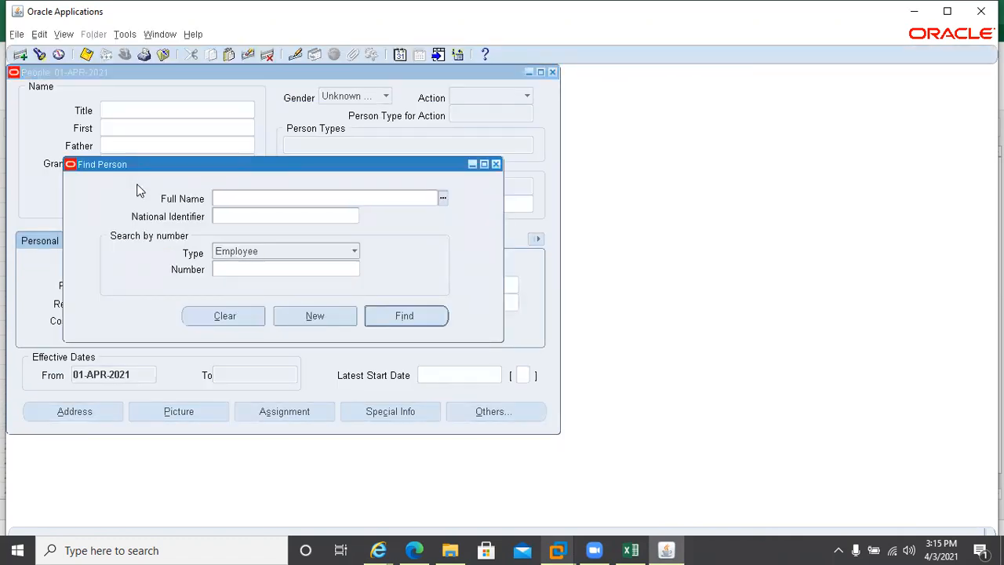
key("ctrl+l")
key("Return")
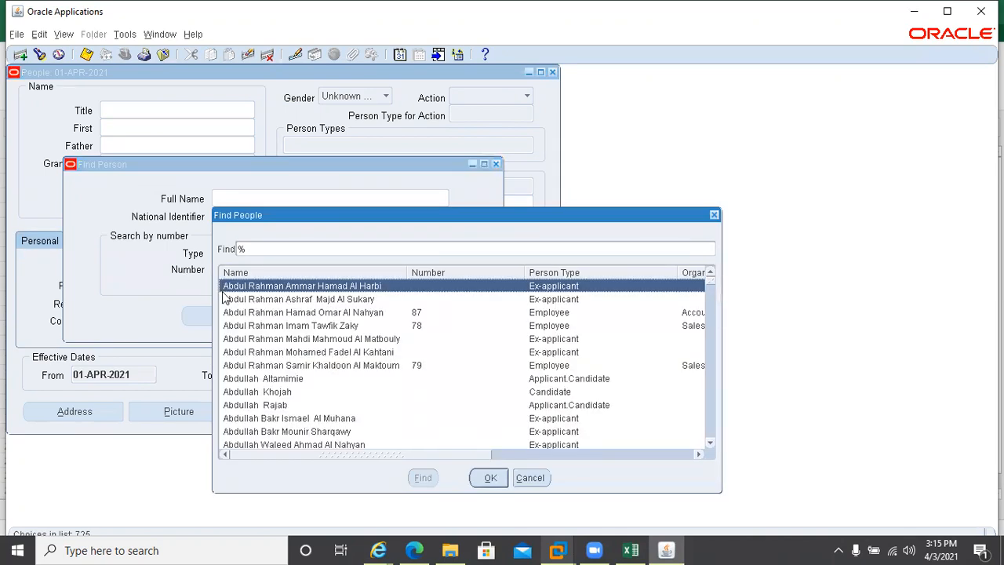
double_click(280, 366)
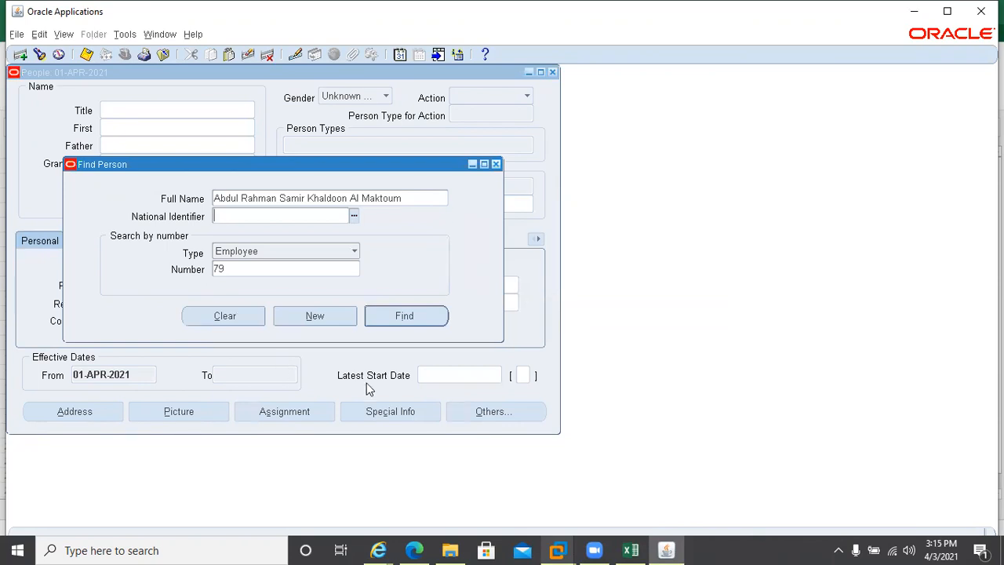
left_click(403, 316)
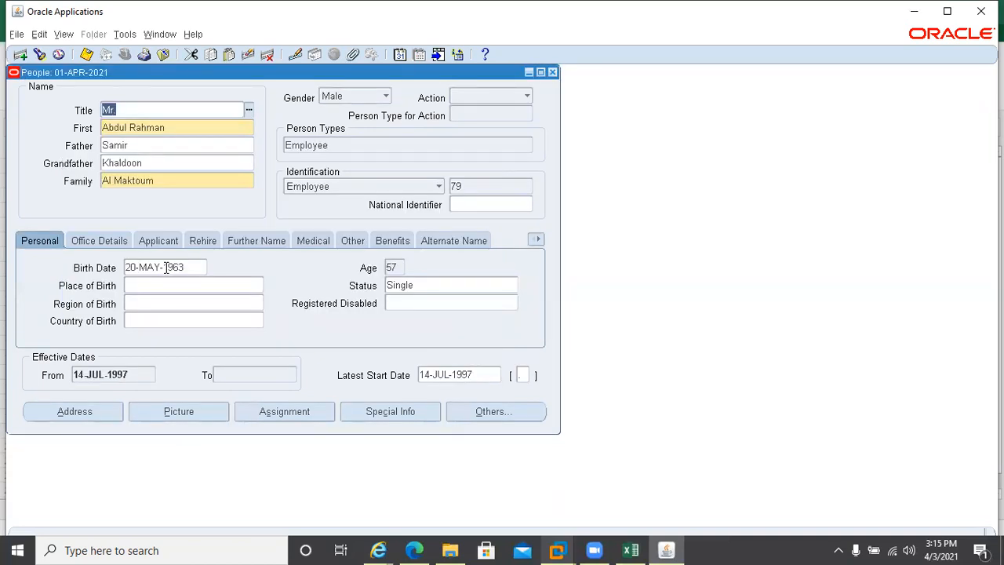
Bring up the Others navigation options for the employee's record to reach Absence
left_click(484, 411)
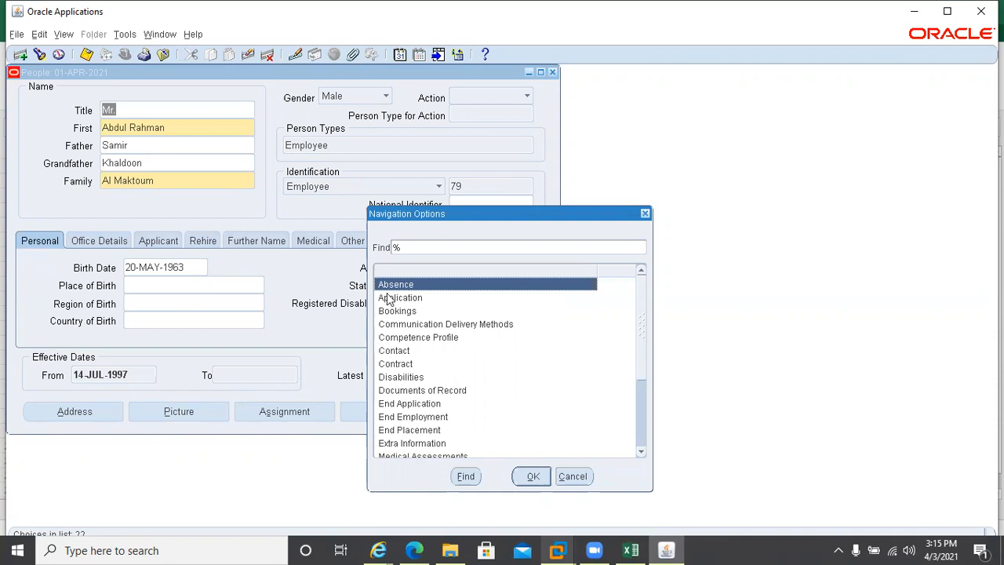
left_click(312, 303)
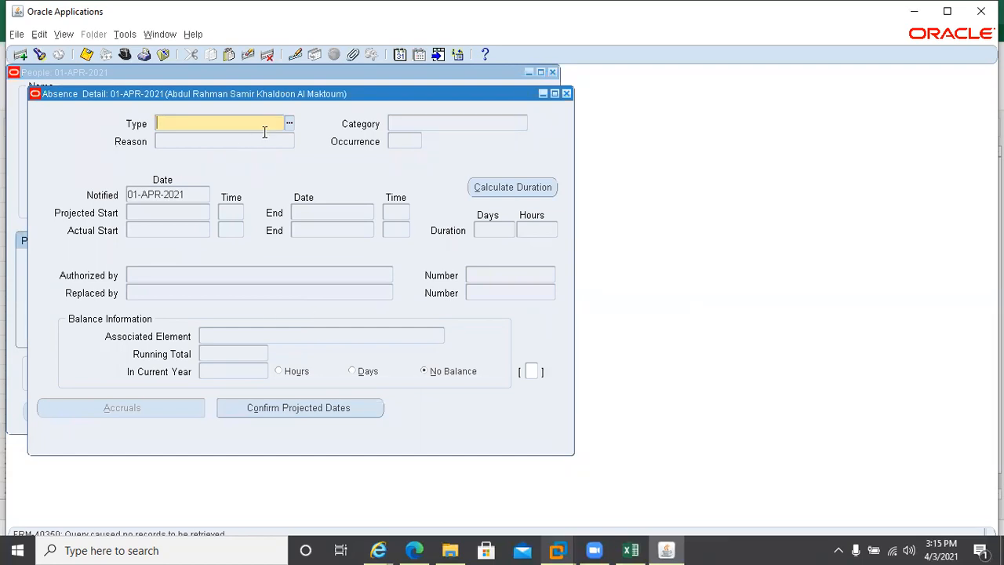
Choose Annual Leave as the absence type with actual dates 15-APR-2021 to 16-APR-2021
left_click(289, 125)
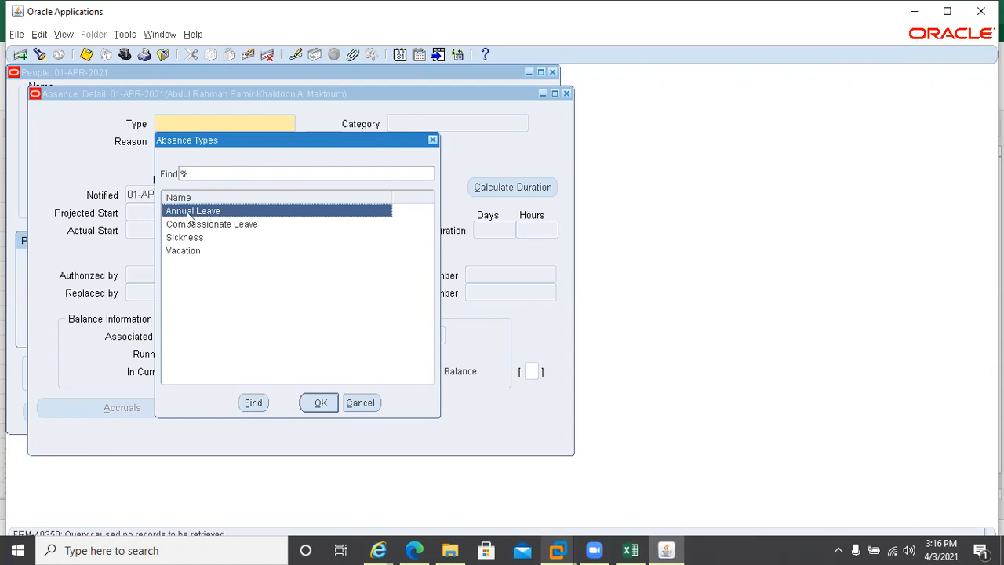
double_click(188, 211)
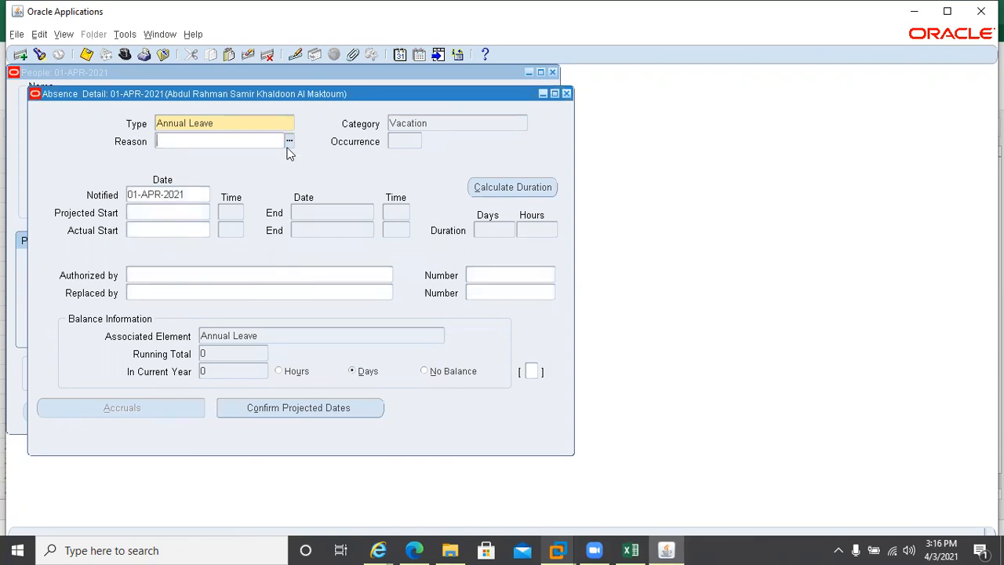
left_click(133, 231)
type("1-APR-")
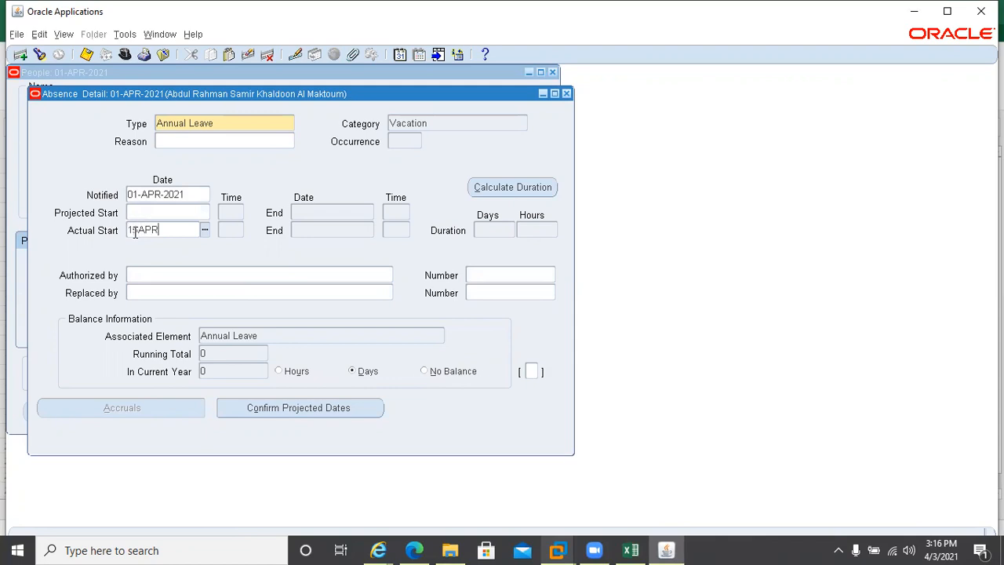
type("2021")
key("Tab")
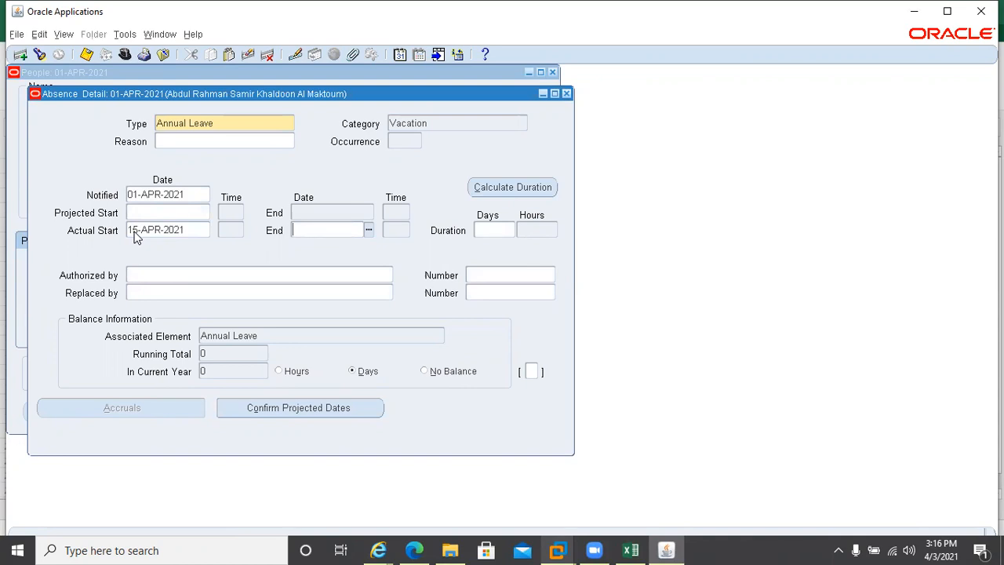
type("16APR21")
left_click(134, 230)
key("Tab")
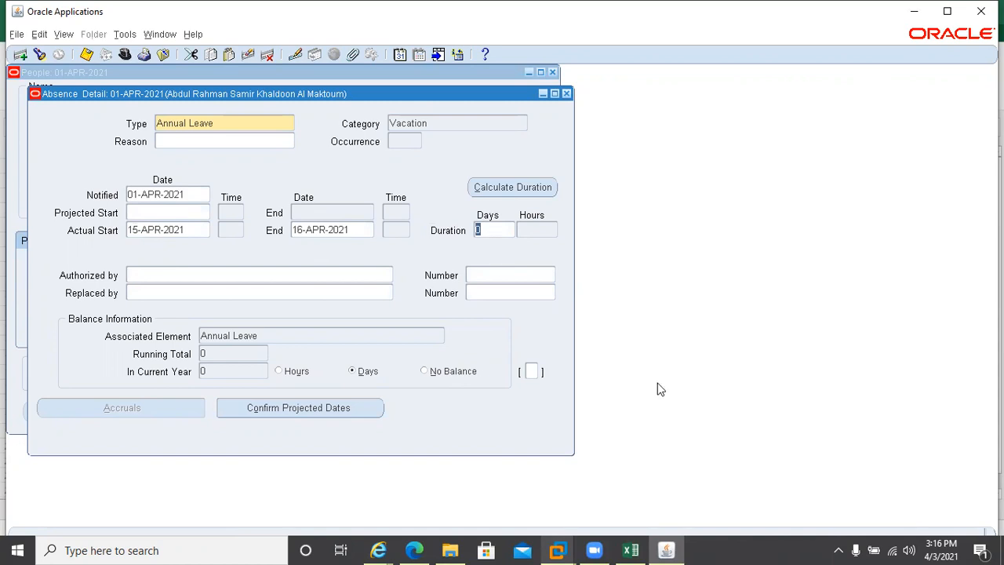
After checking the April 2021 calendar, clear the Annual Leave record and enter Sickness as the type
left_click(944, 548)
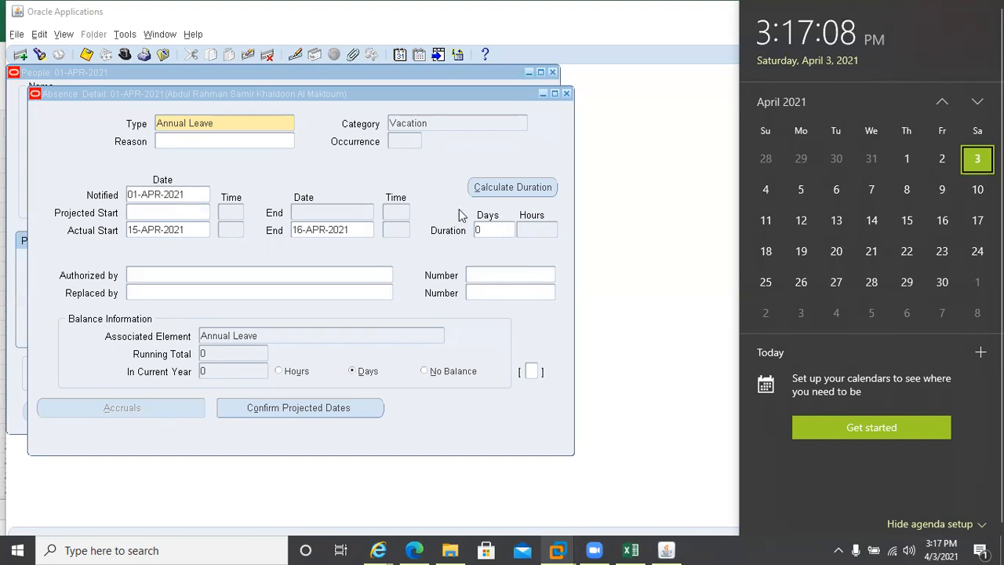
left_click(499, 227)
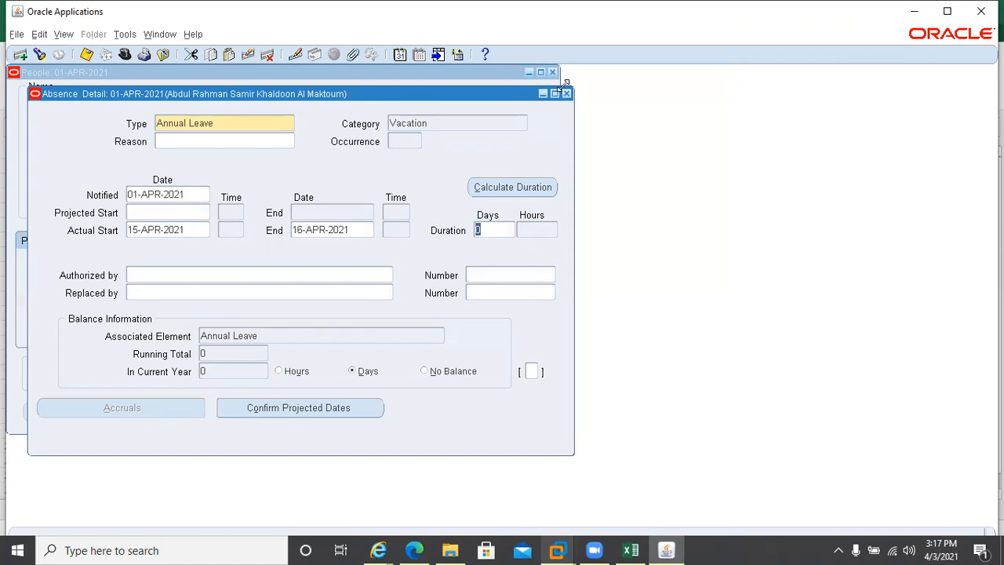
left_click(227, 126)
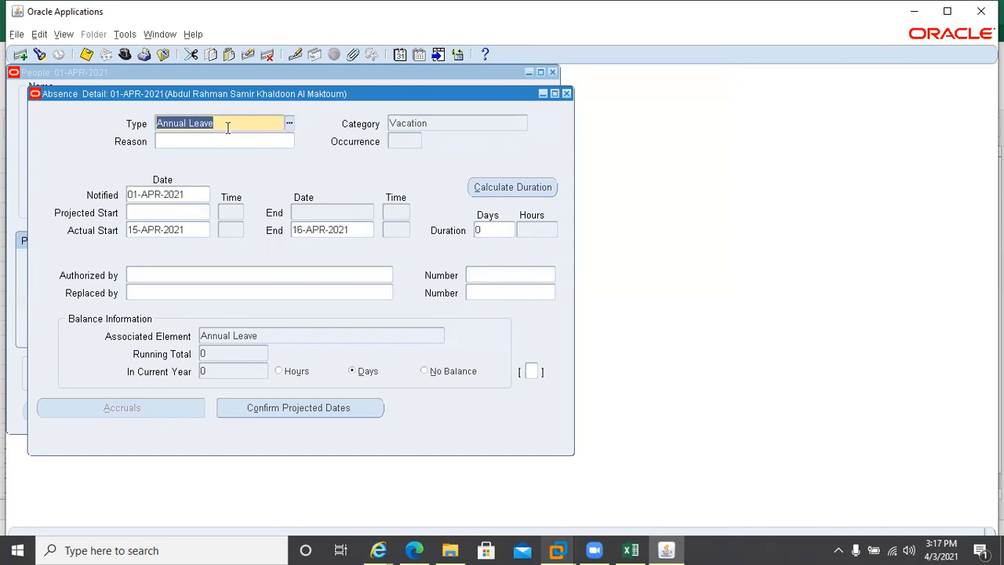
left_click(248, 55)
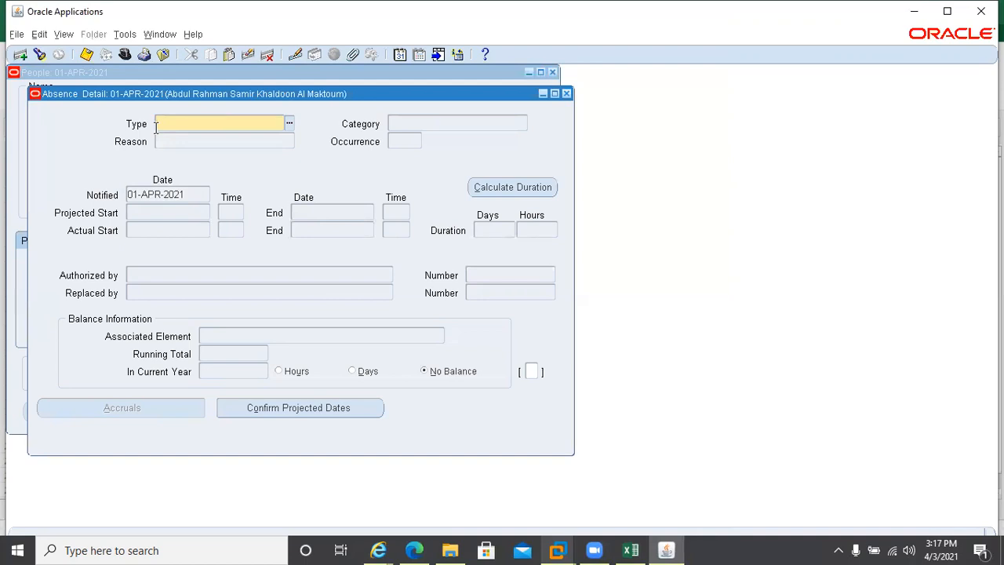
type("sic")
key("Tab")
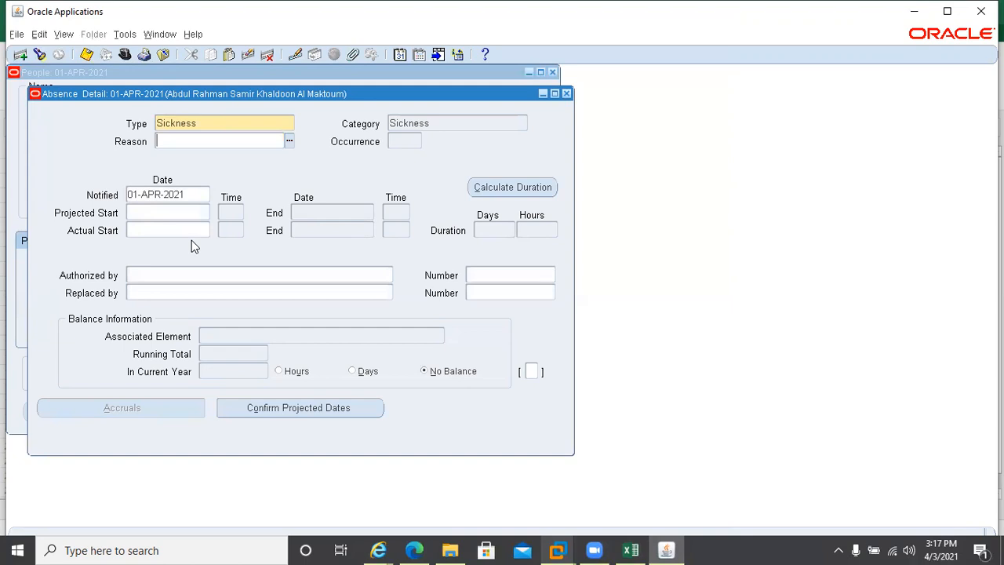
Enter actual start 12-APR-2021 and end 13-APR-2021 for the Sickness absence
left_click(179, 229)
type("12-AP")
type("R-202")
type("1")
key("Tab")
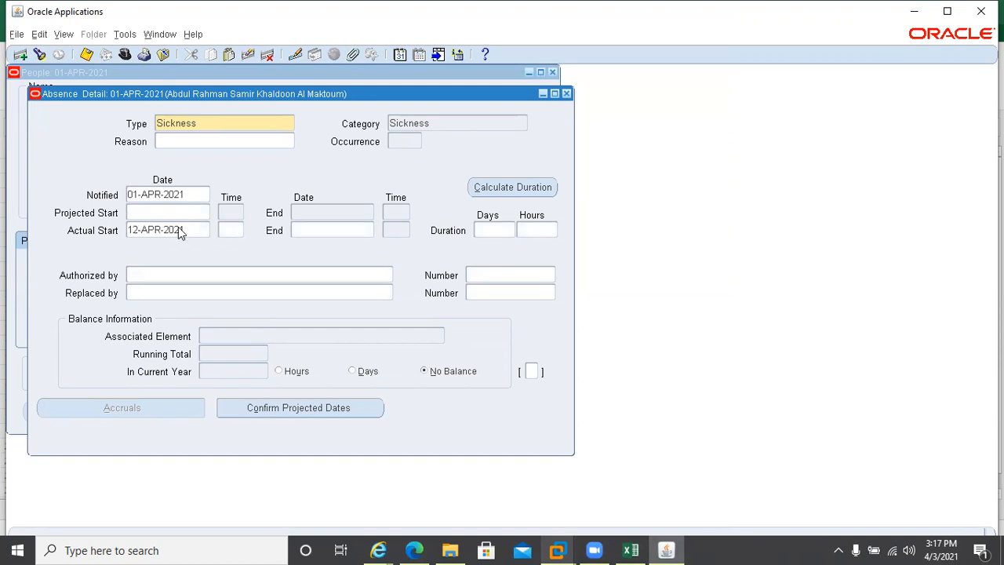
key("Tab")
type("13APR21")
key("Tab")
Check the April 2021 calendar, then calculate the absence duration in days
left_click(944, 545)
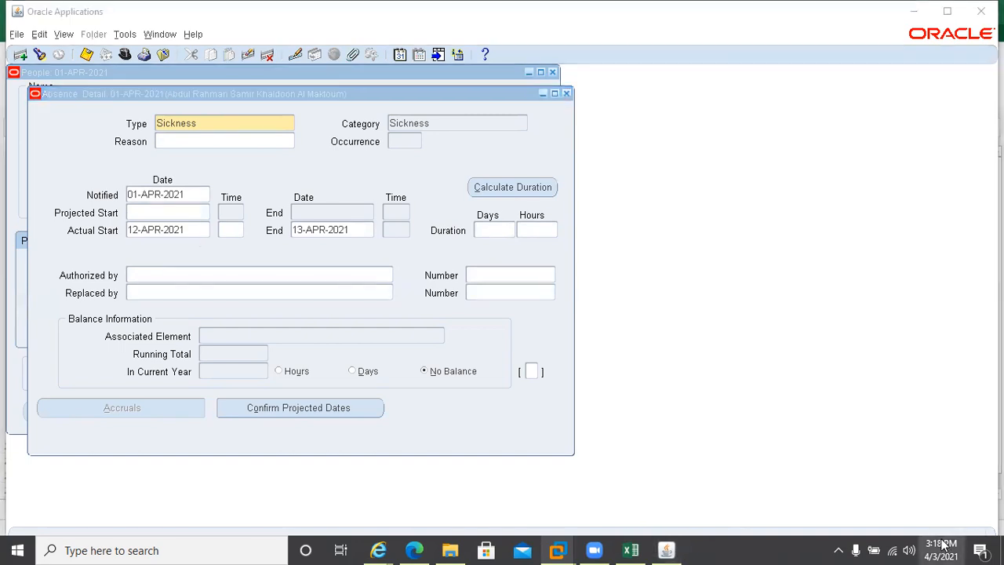
left_click(944, 545)
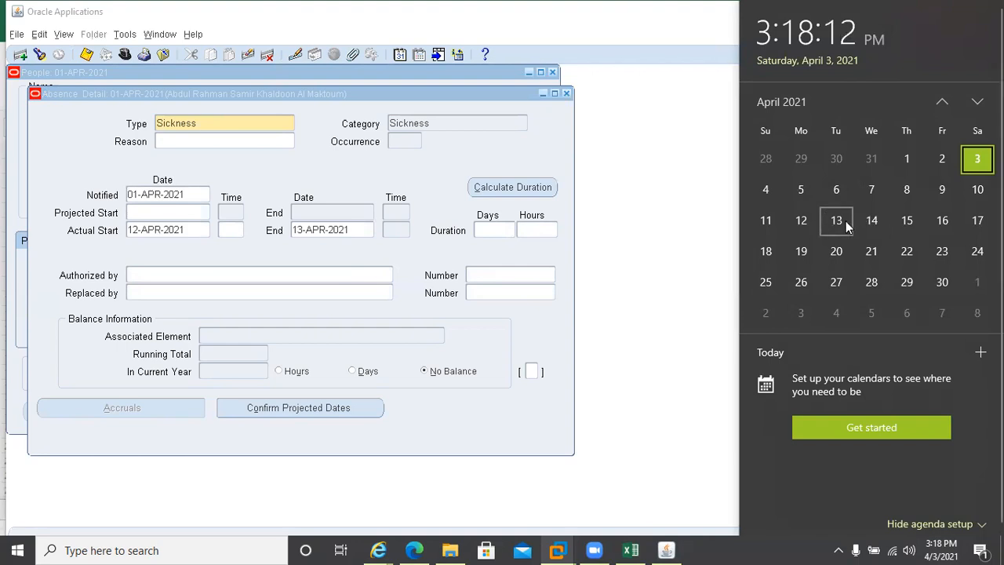
left_click(454, 284)
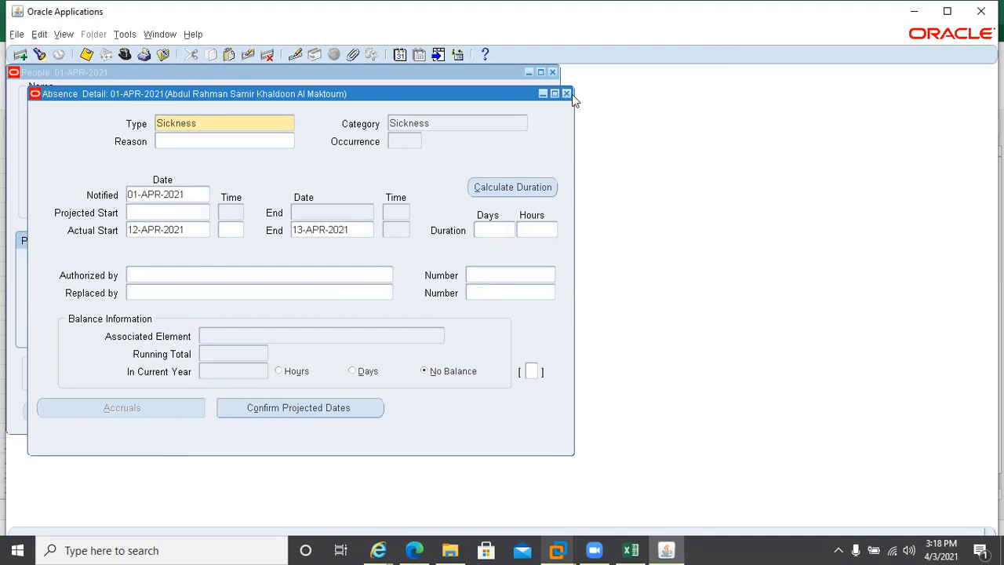
left_click(520, 196)
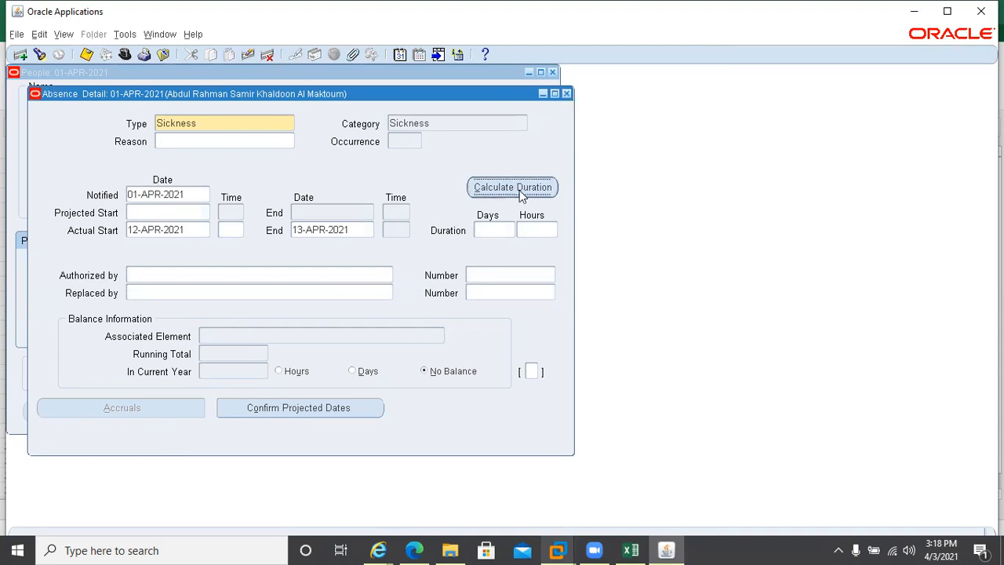
left_click(483, 232)
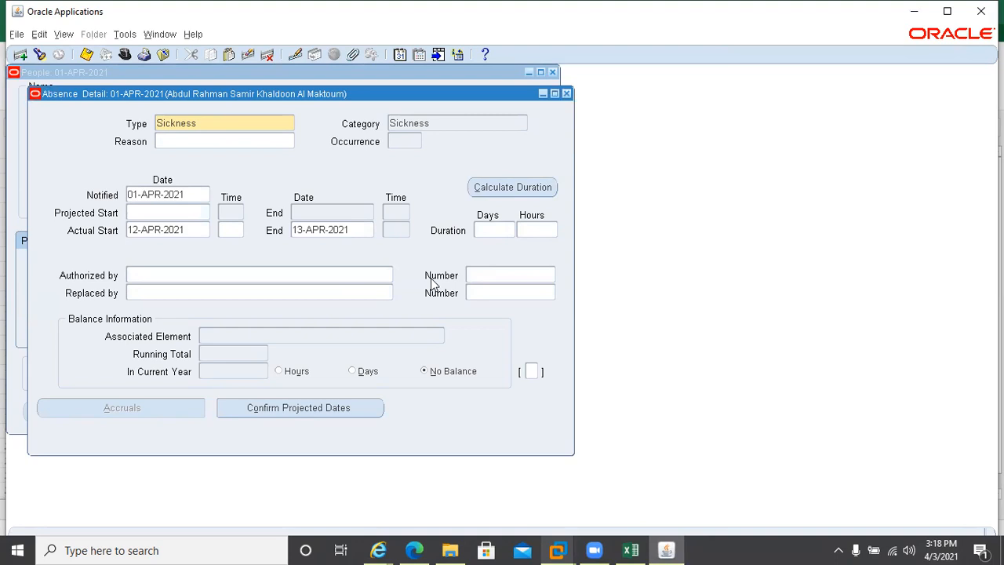
Close Absence Detail without saving the changes, then close the People form
left_click(565, 95)
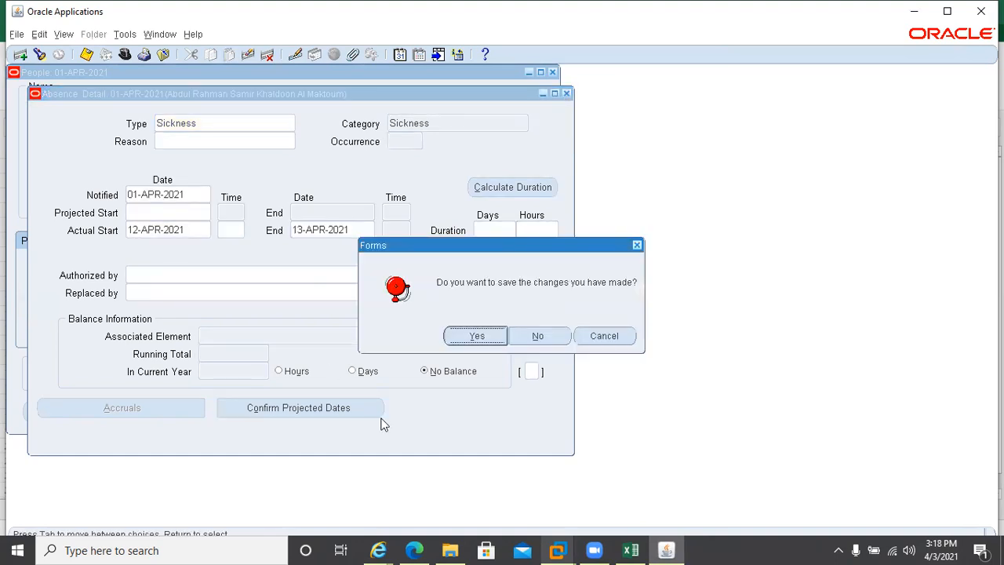
left_click(527, 339)
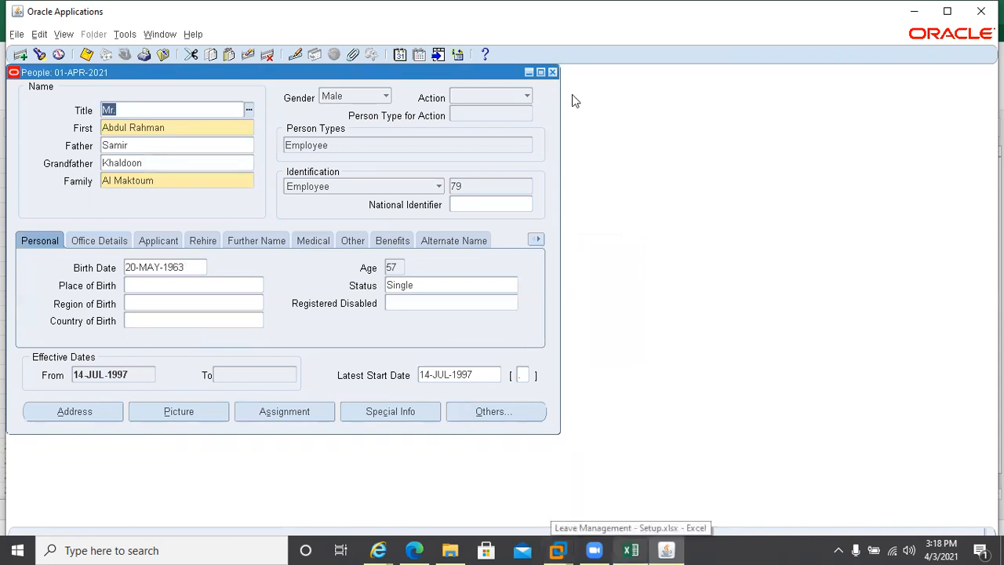
left_click(552, 72)
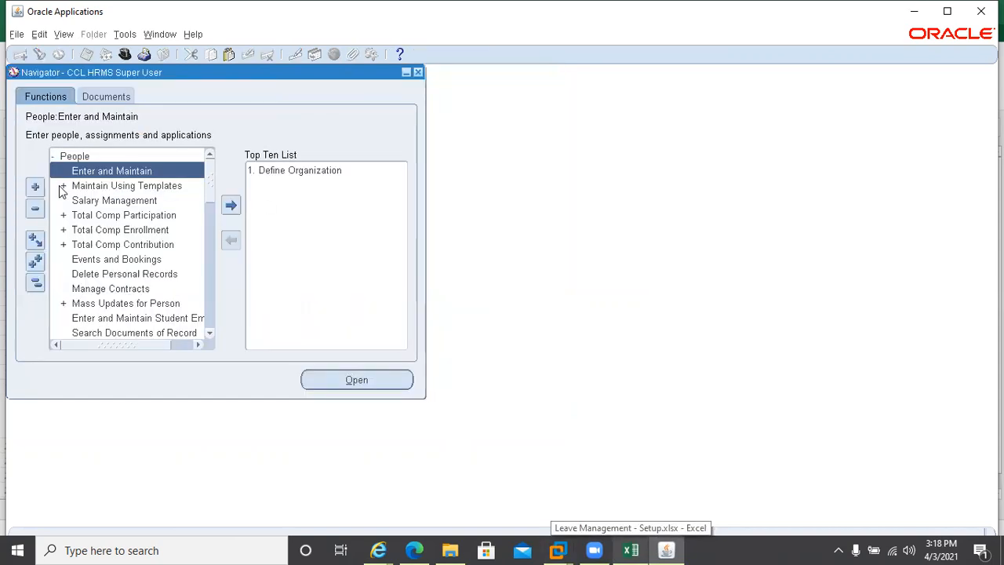
Collapse People, expand FastPath, and launch then dismiss the Absence function
left_click(55, 157)
left_click(55, 157)
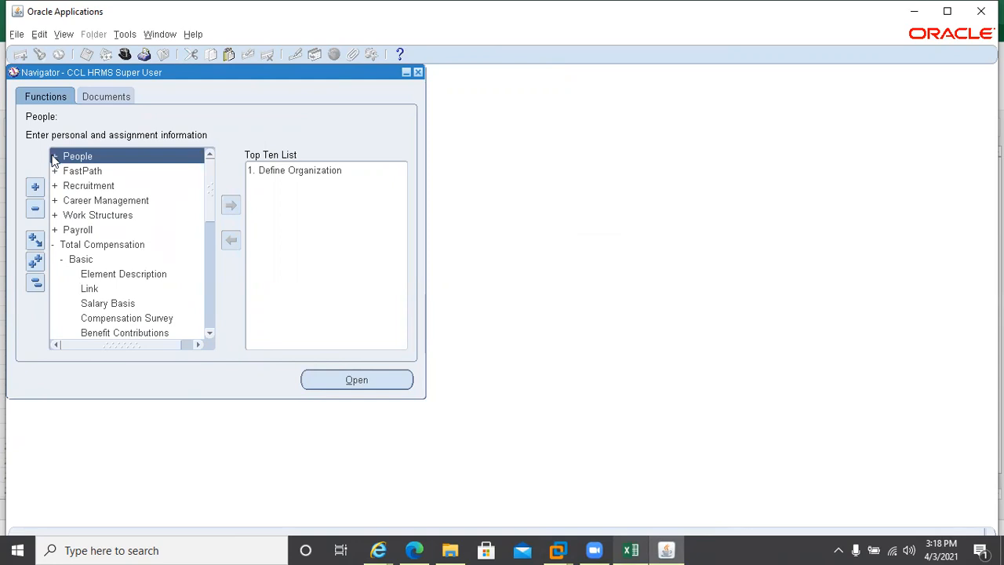
left_click(54, 171)
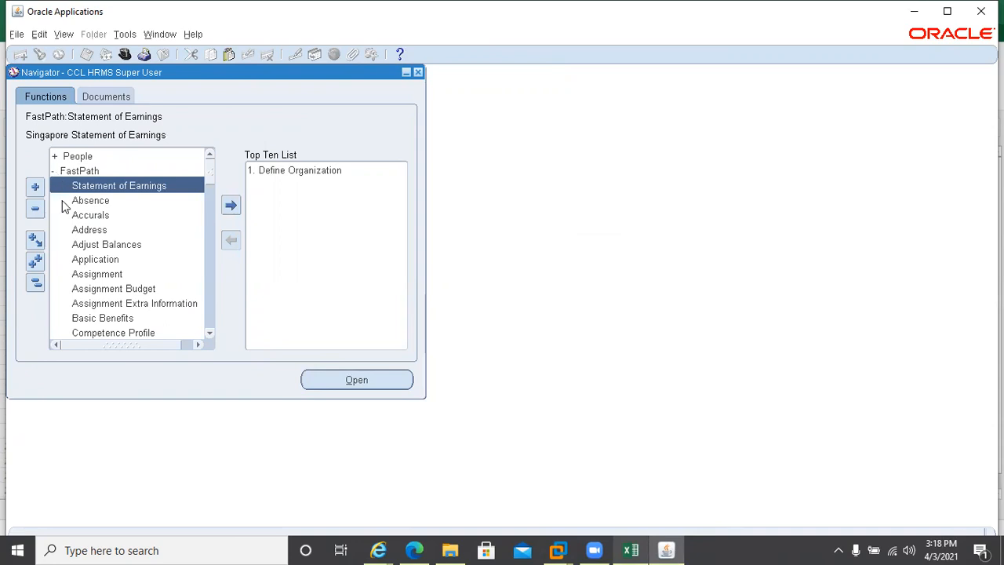
double_click(64, 202)
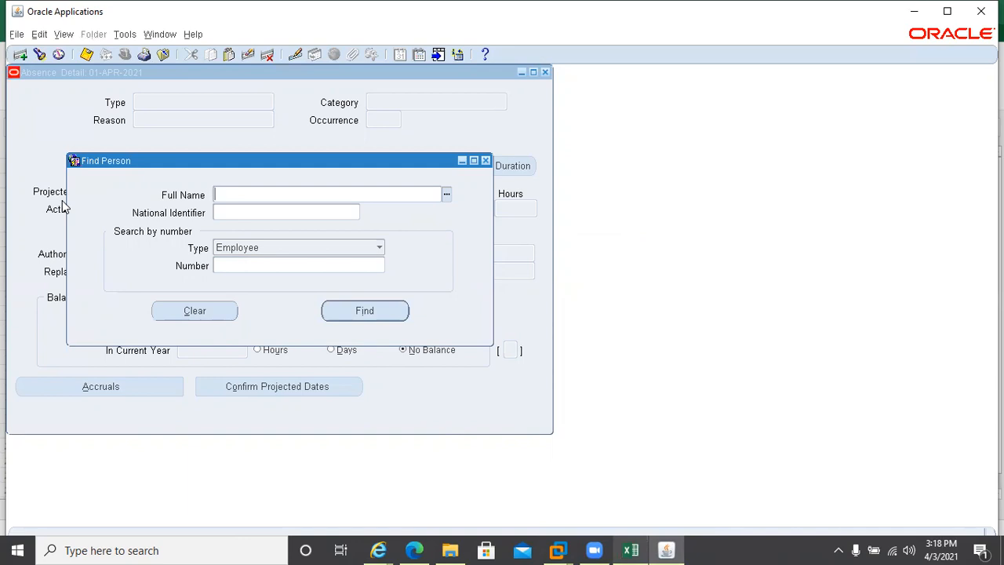
left_click(486, 160)
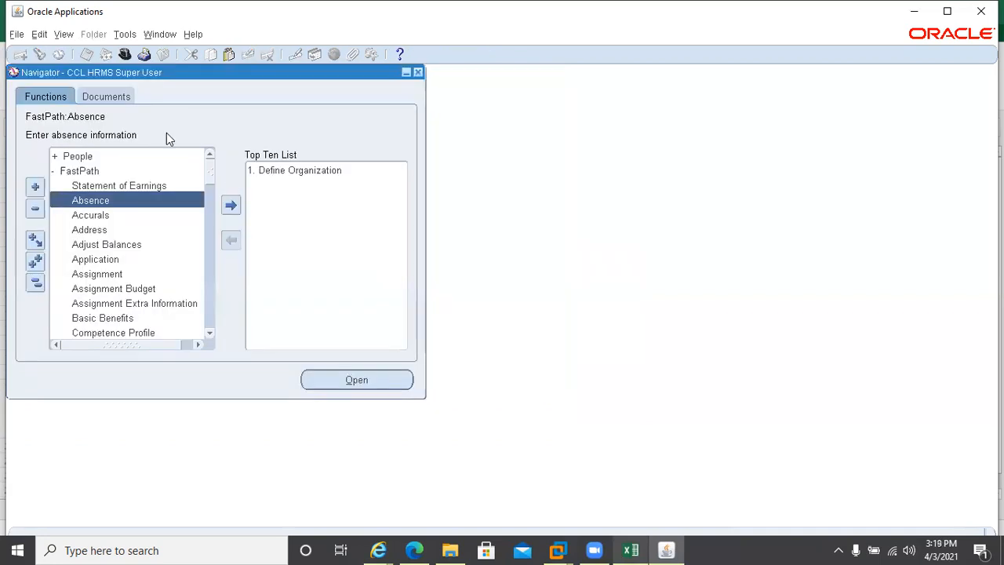
Search all people with %, retrieve employee number 79, and show the assignment details
double_click(75, 156)
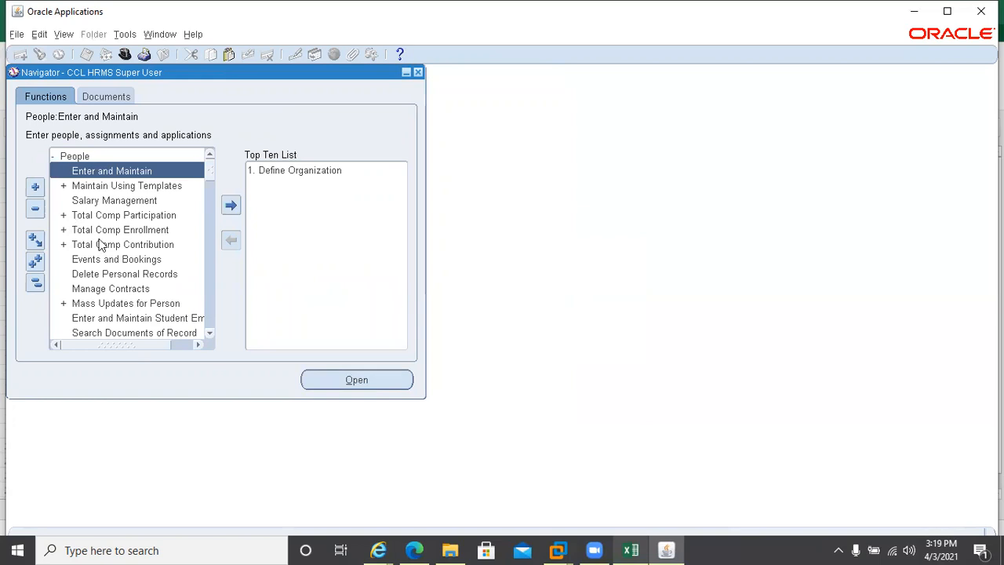
double_click(72, 169)
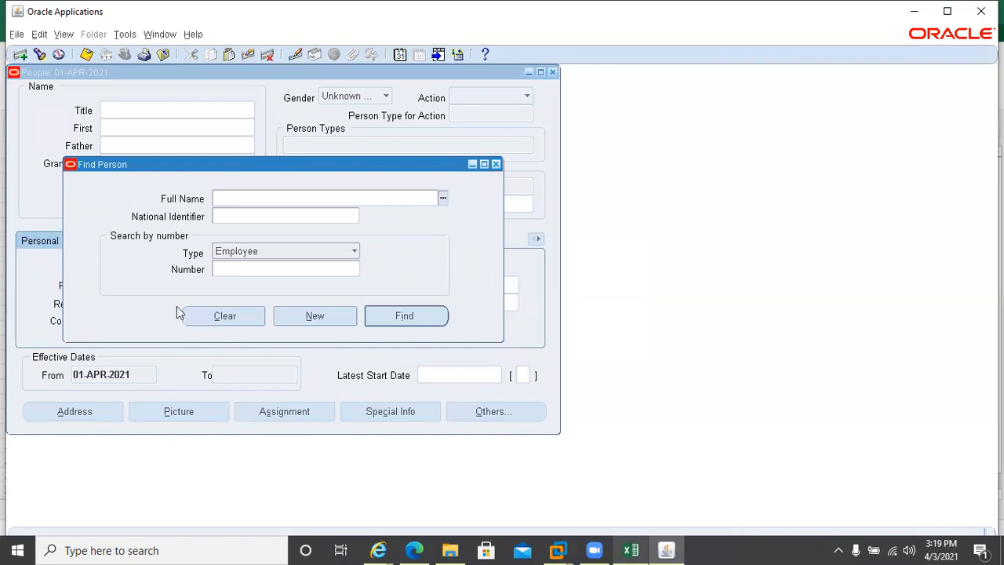
key("ctrl+l")
type("%")
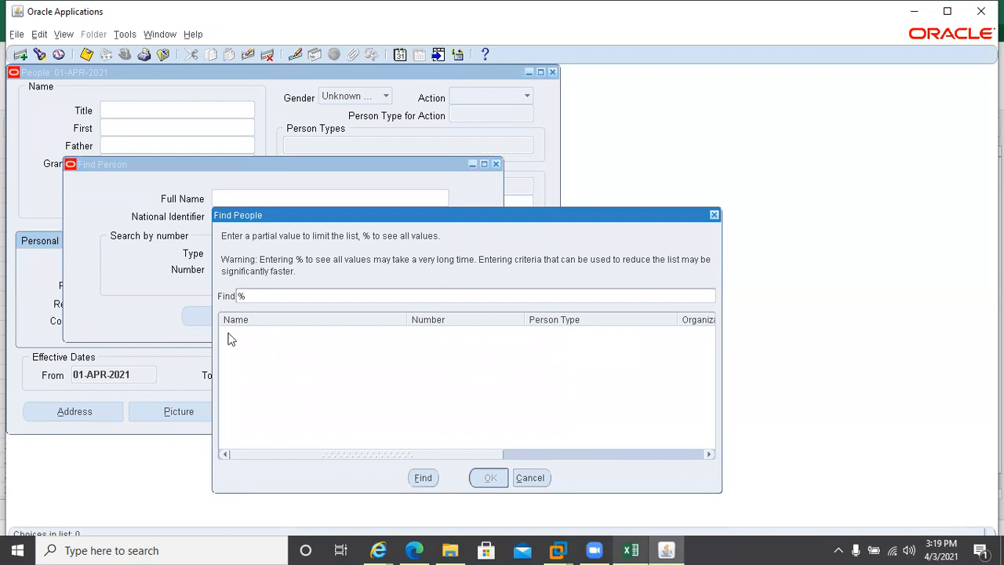
key("Return")
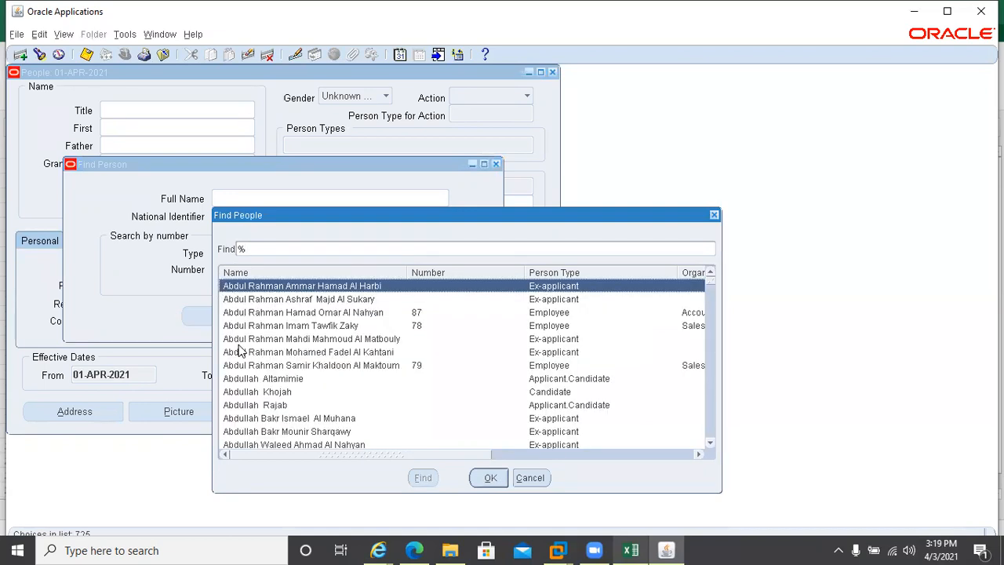
double_click(402, 366)
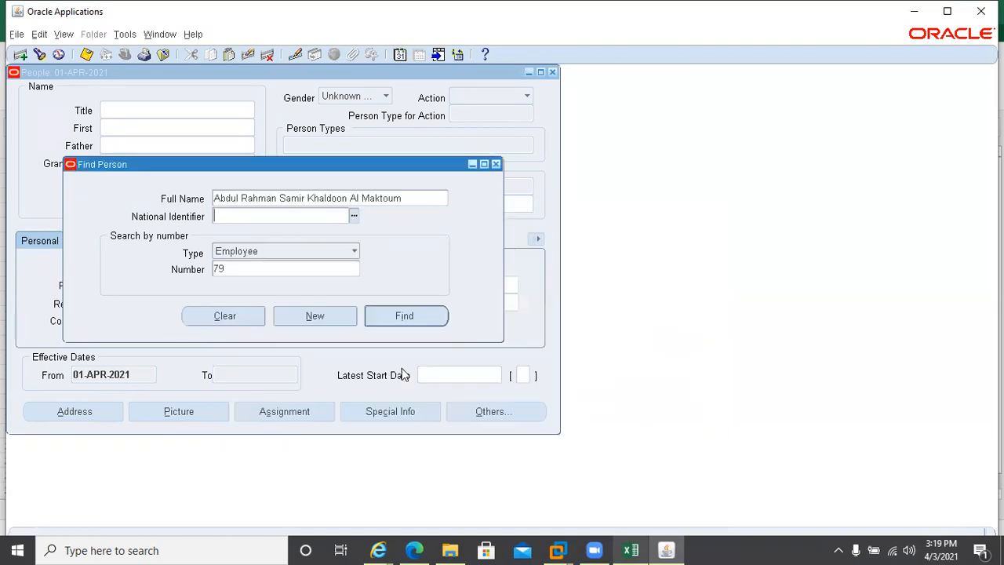
left_click(402, 315)
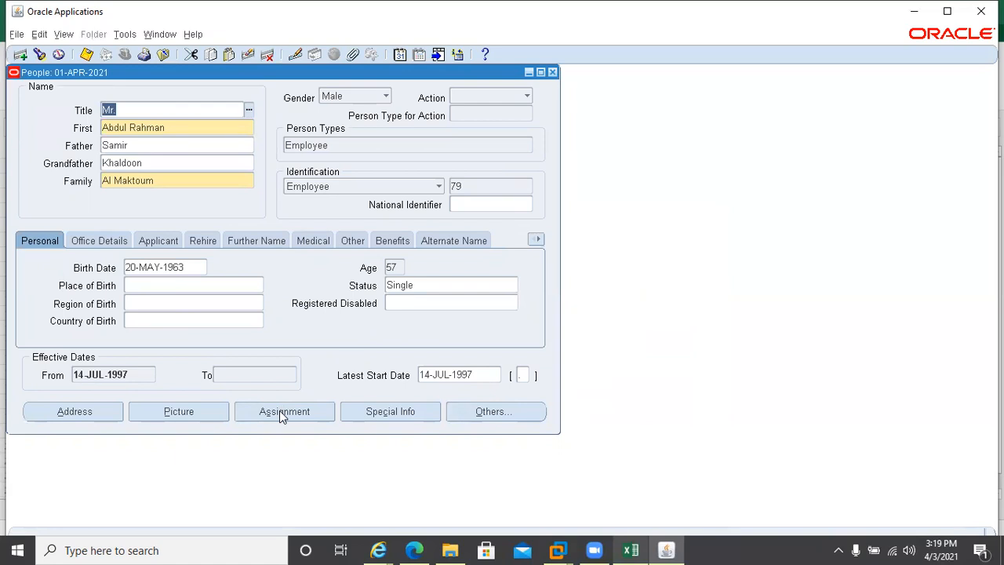
left_click(279, 410)
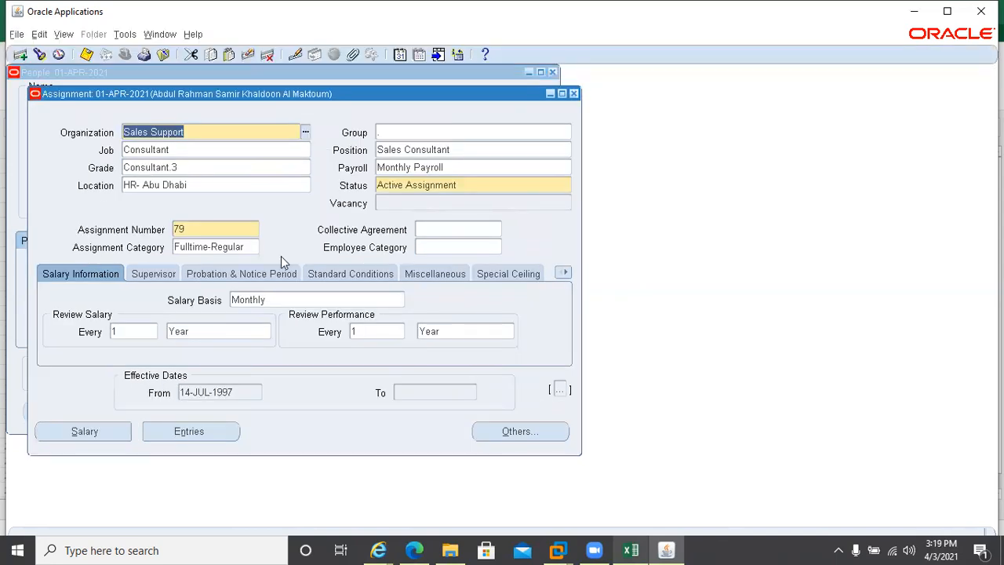
left_click(453, 169)
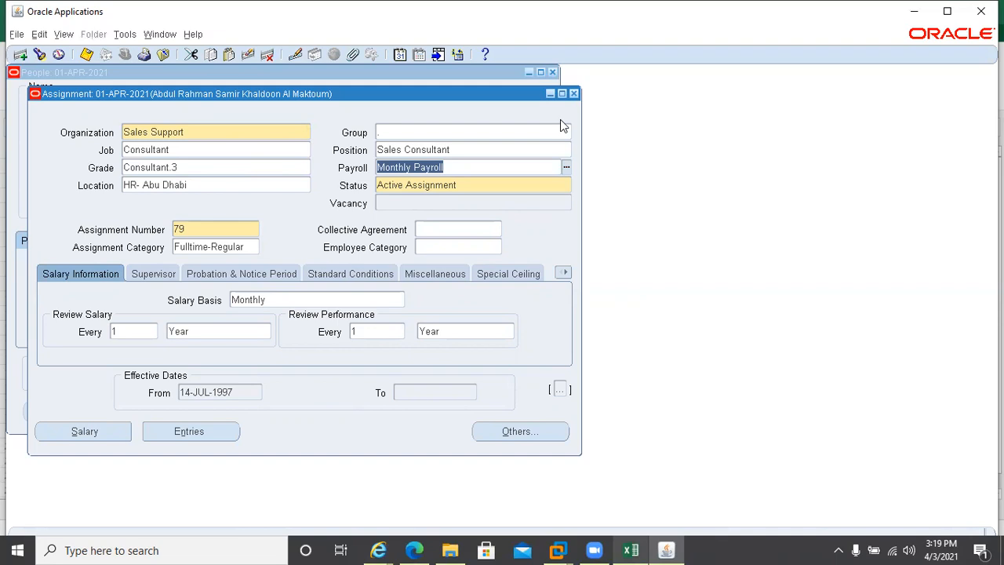
left_click(154, 434)
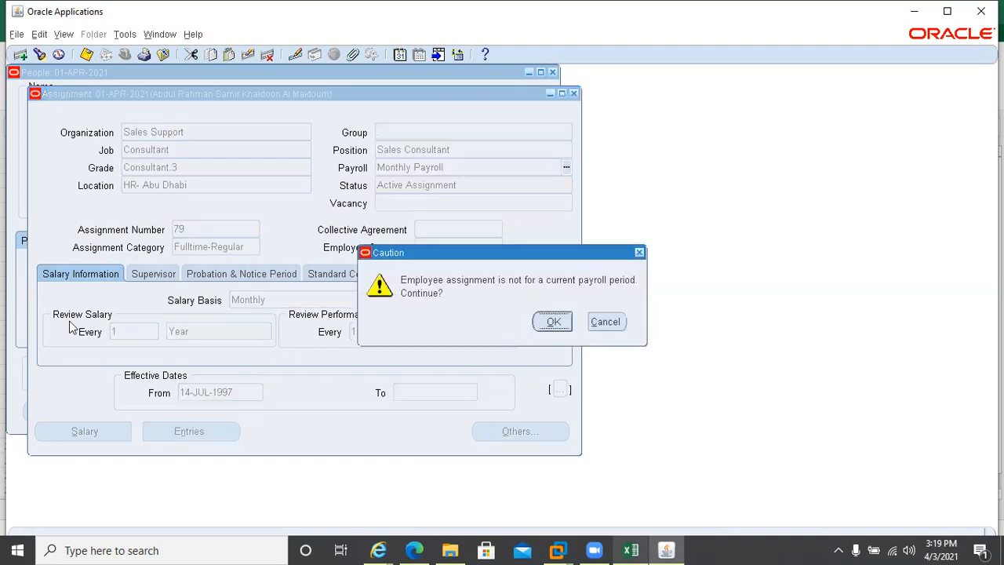
left_click(558, 325)
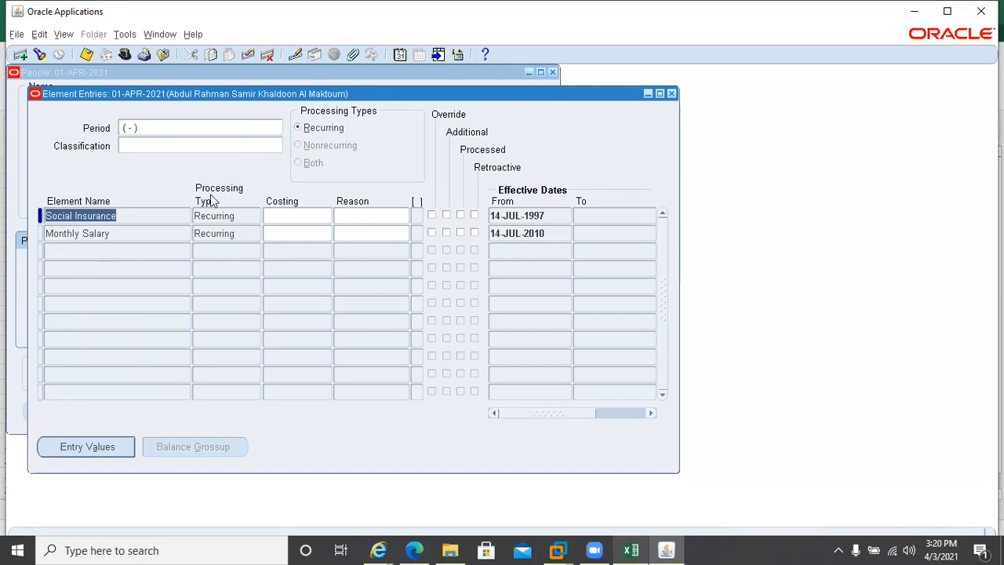
left_click(143, 236)
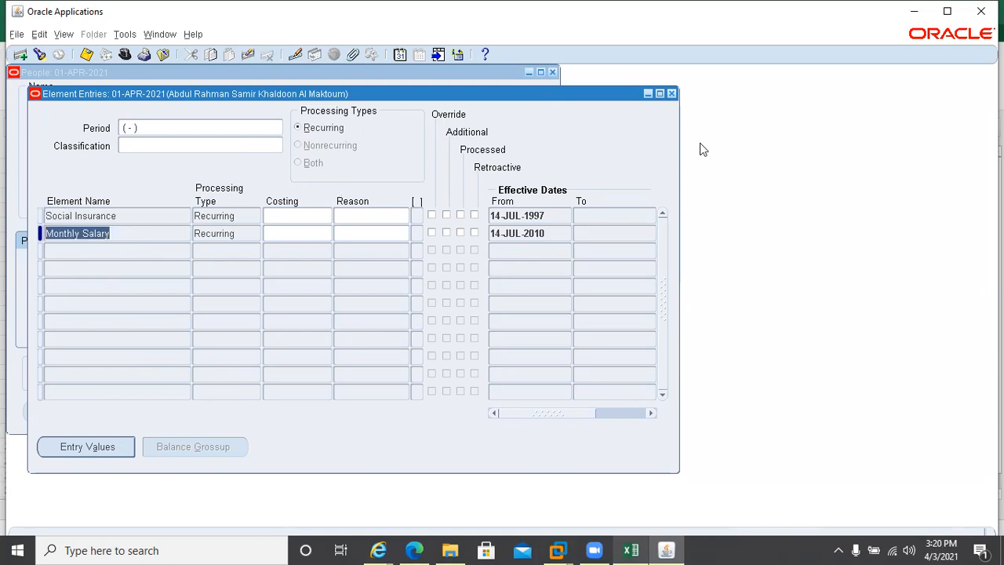
left_click(671, 94)
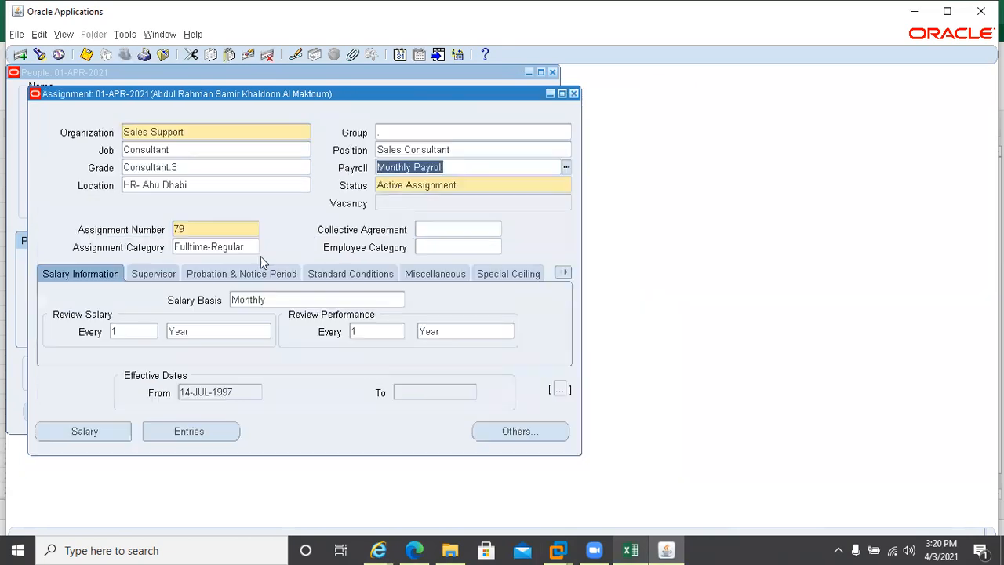
Close the Assignment and People forms and glance at the Excel setup sheet
left_click(574, 93)
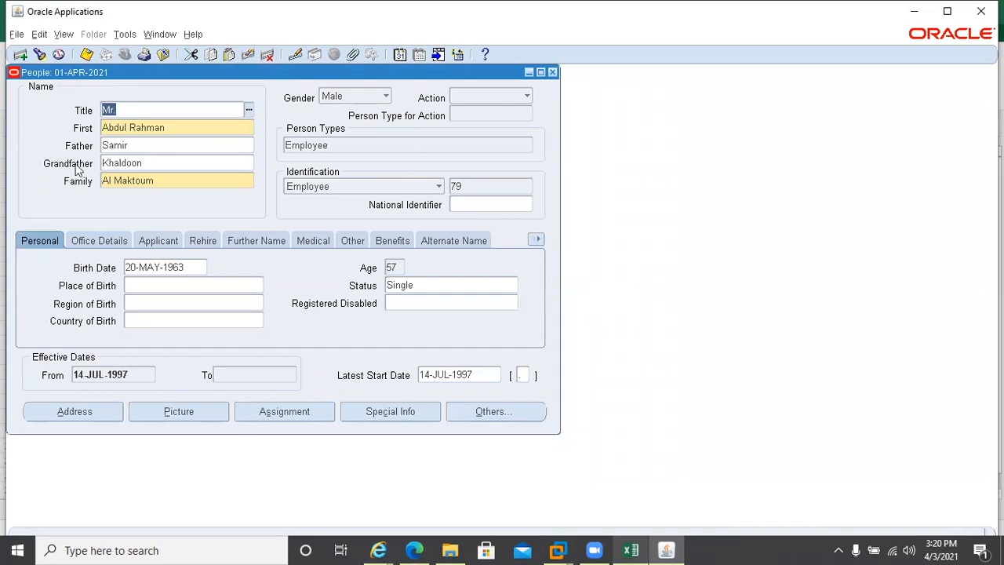
left_click(552, 71)
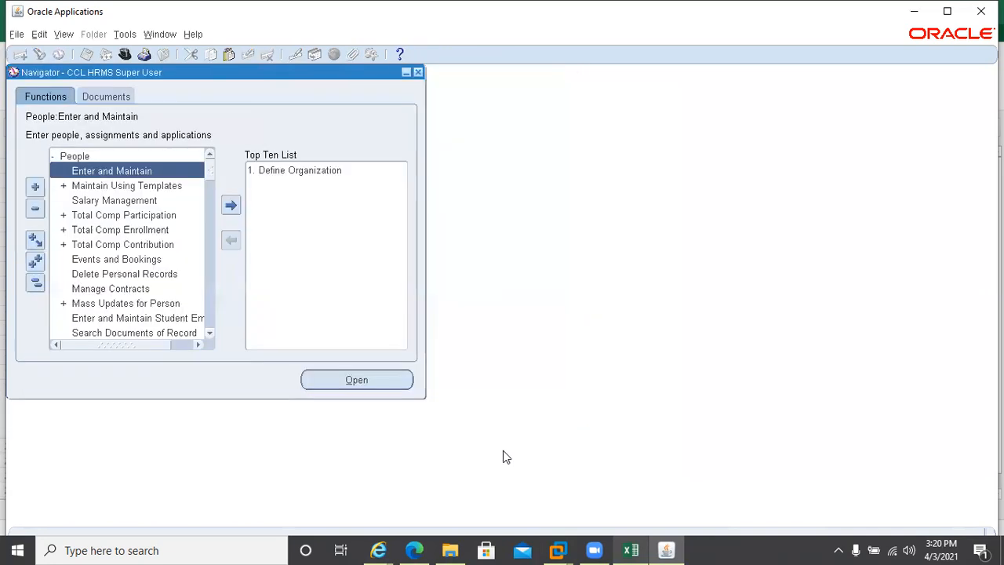
left_click(632, 550)
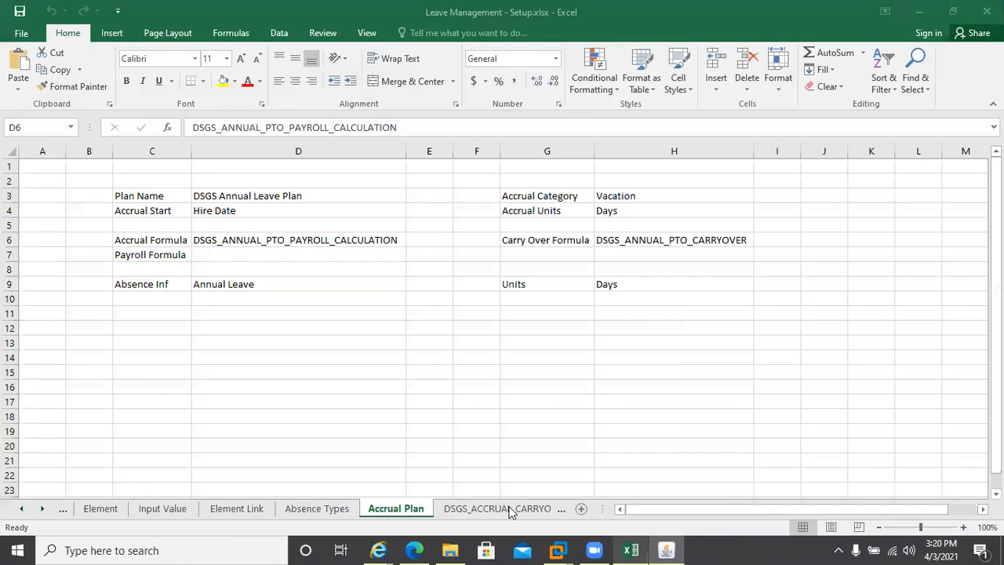
left_click(631, 549)
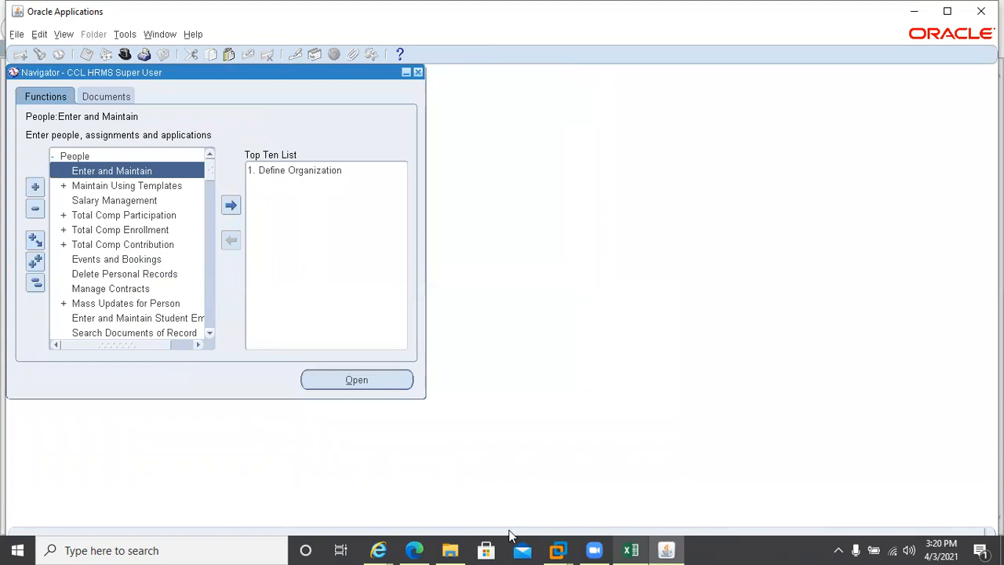
Return to the Oracle Navigator and collapse the People function group
left_click(664, 549)
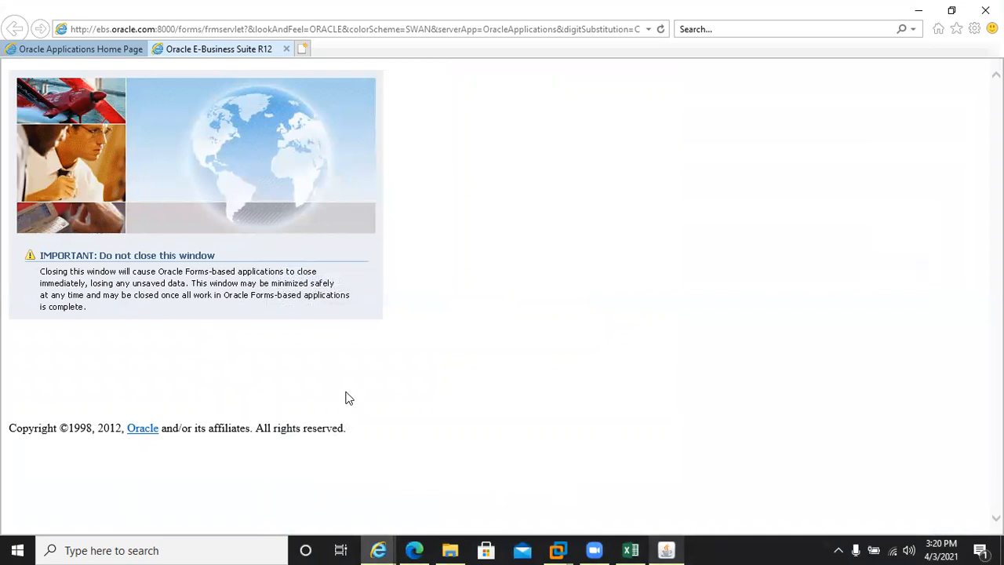
left_click(666, 549)
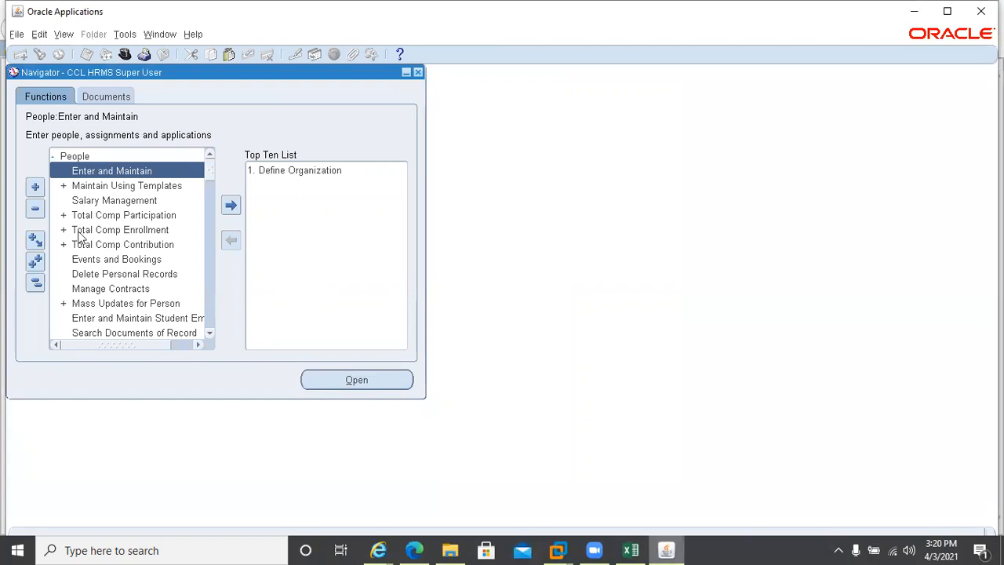
left_click(52, 160)
left_click(52, 159)
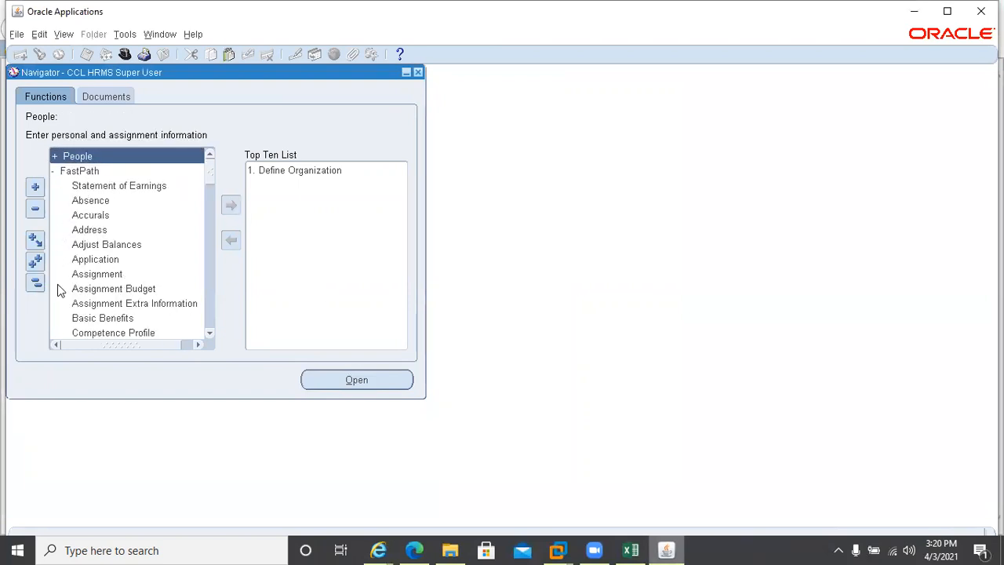
Collapse FastPath and launch Accrual Plans under Total Compensation > Basic
left_click(53, 171)
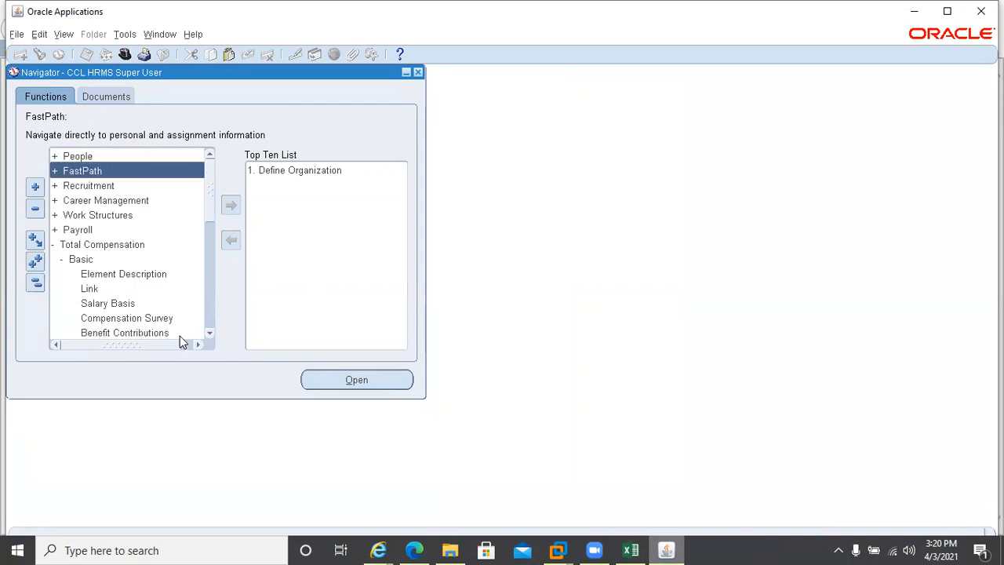
left_click_drag(212, 332, 208, 331)
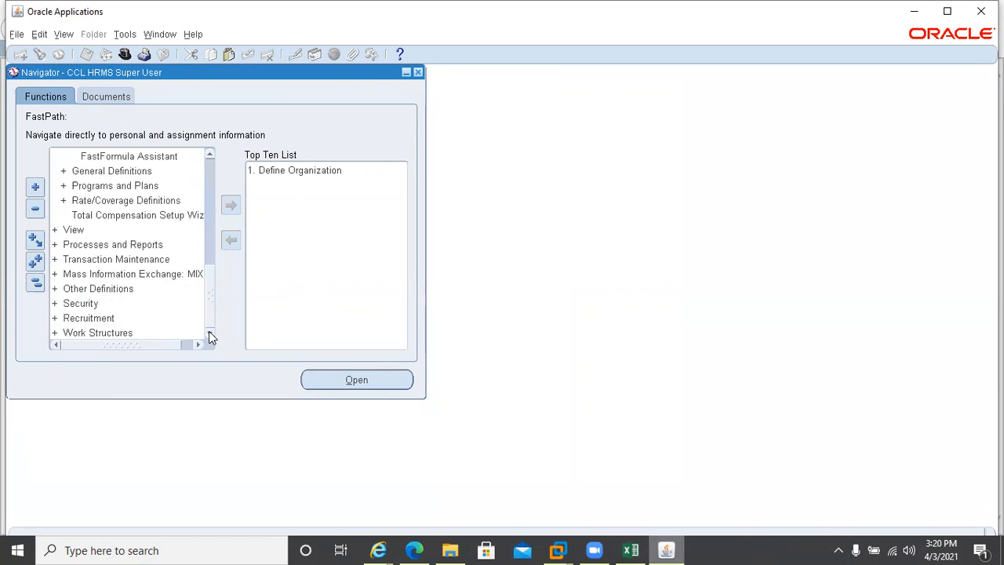
left_click(206, 167)
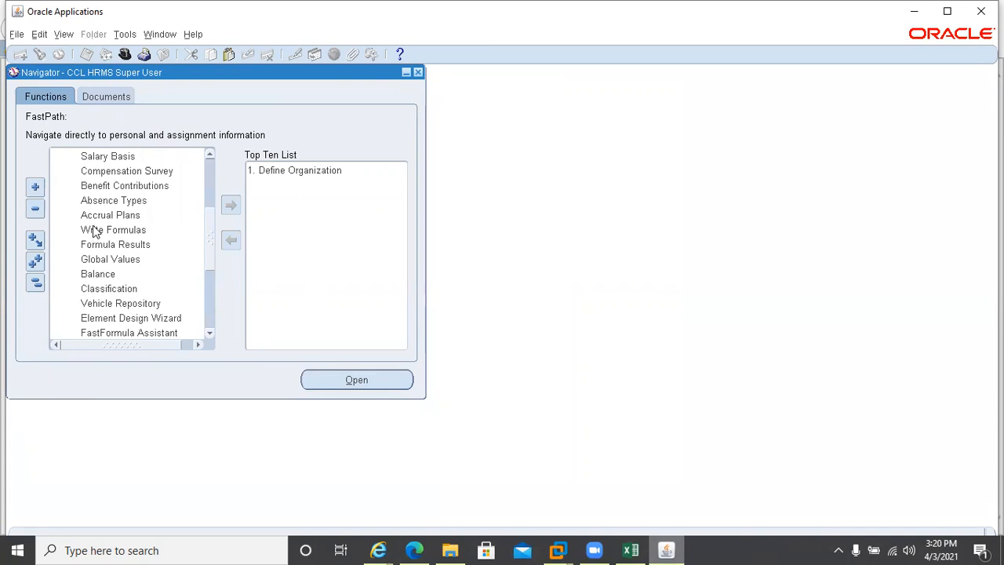
left_click(94, 219)
double_click(94, 220)
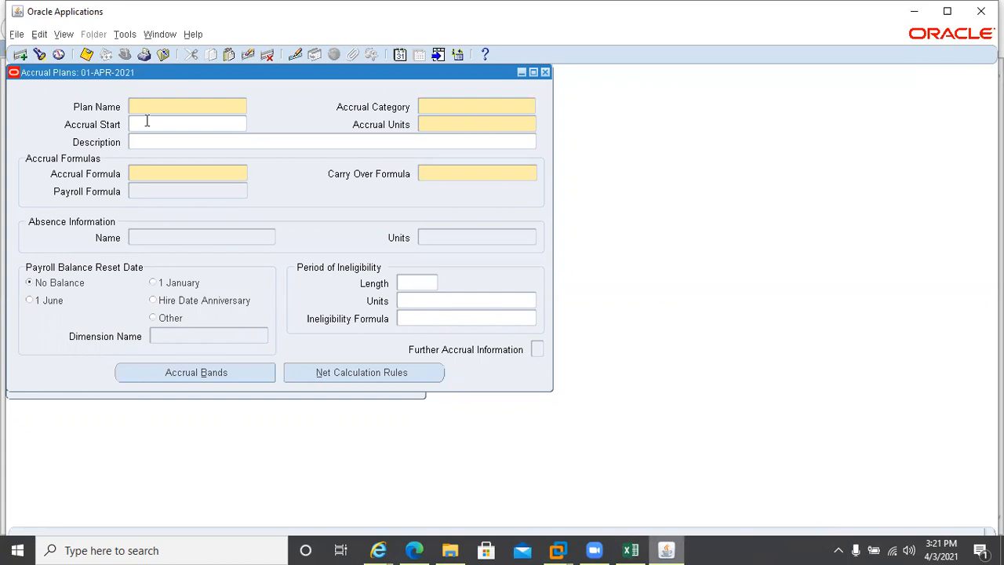
Name the new plan 'CCL Accrual Plan' and list the accrual categories
type("CCL ACCRual Plan")
key("BackSpace")
key("BackSpace")
key("BackSpace")
key("BackSpace")
key("BackSpace")
key("BackSpace")
key("BackSpace")
key("BackSpace")
key("BackSpace")
key("BackSpace")
key("BackSpace")
type("ccrual Plan")
key("Tab")
key("ctrl+l")
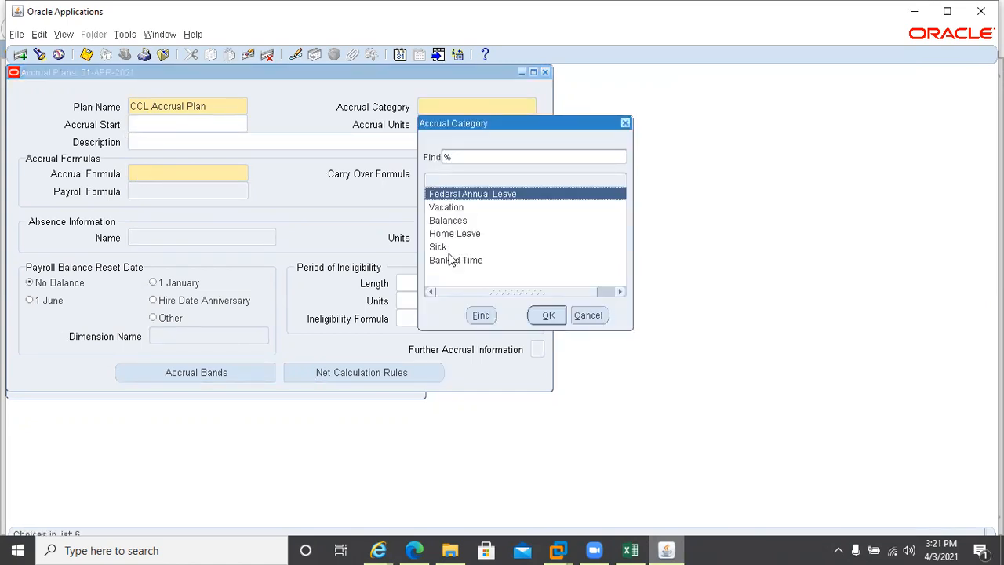
Pick Vacation from the Accrual Category list and Days from the Accrual Units list
left_click(437, 210)
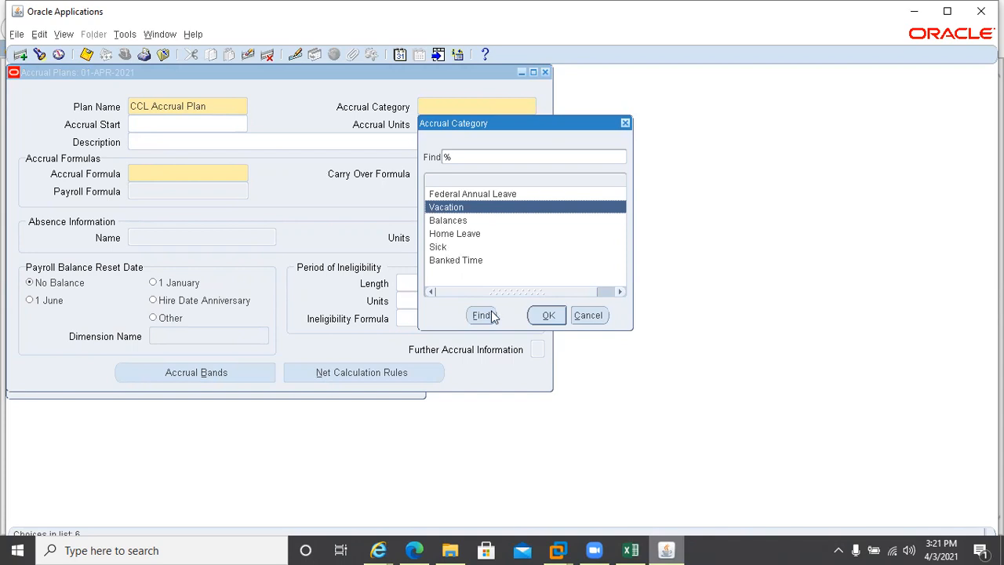
left_click(552, 320)
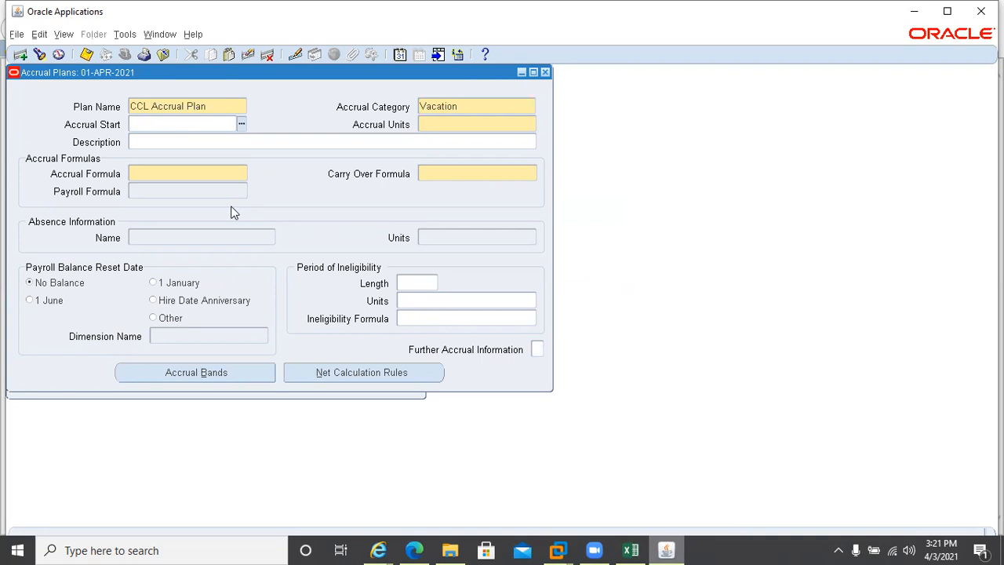
left_click(130, 127)
left_click(440, 123)
key("ctrl+l")
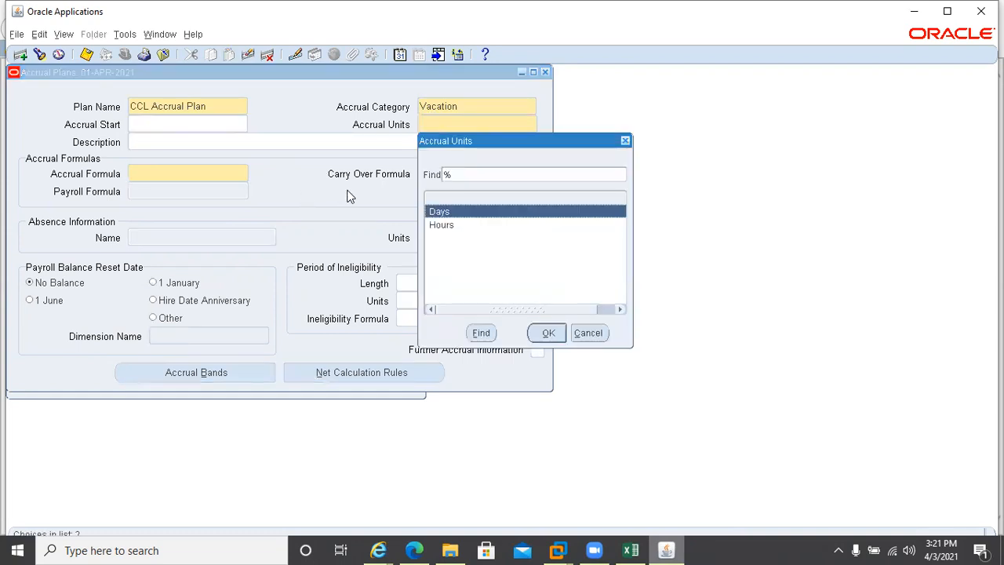
double_click(440, 212)
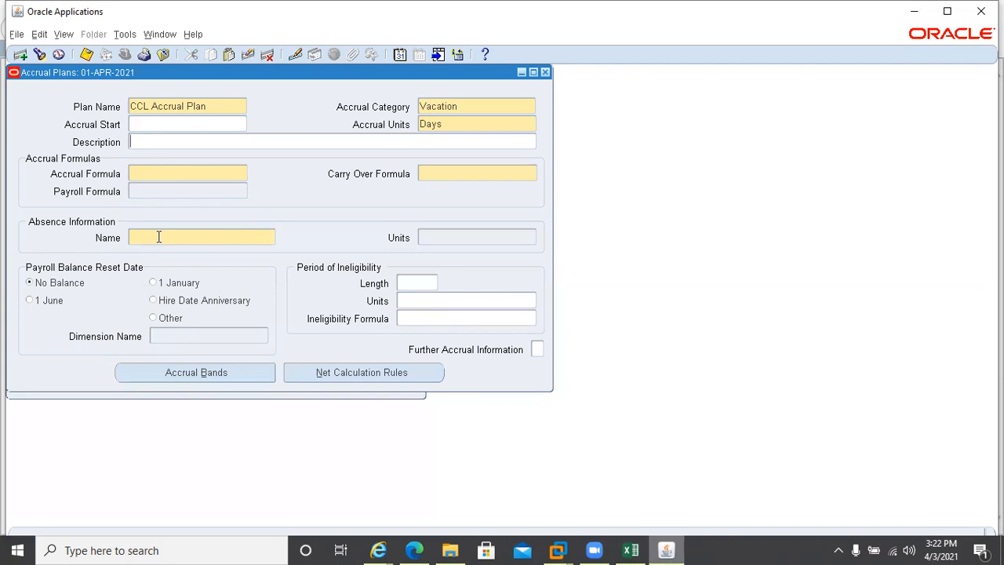
Review the accrual formula list, then clear the Accrual Formula field on CCL Accrual Plan
left_click(151, 176)
key("Return")
double_click(150, 177)
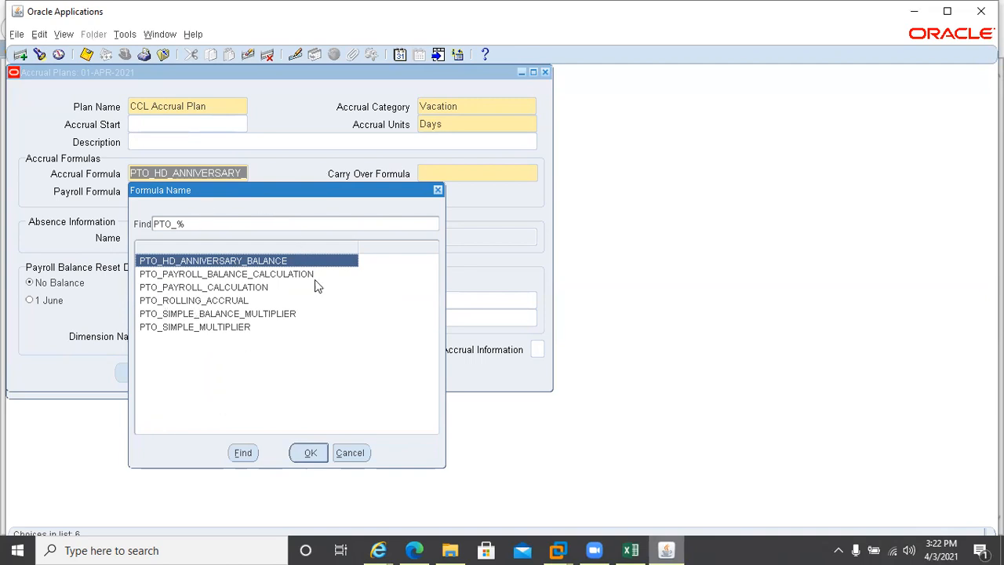
left_click(362, 459)
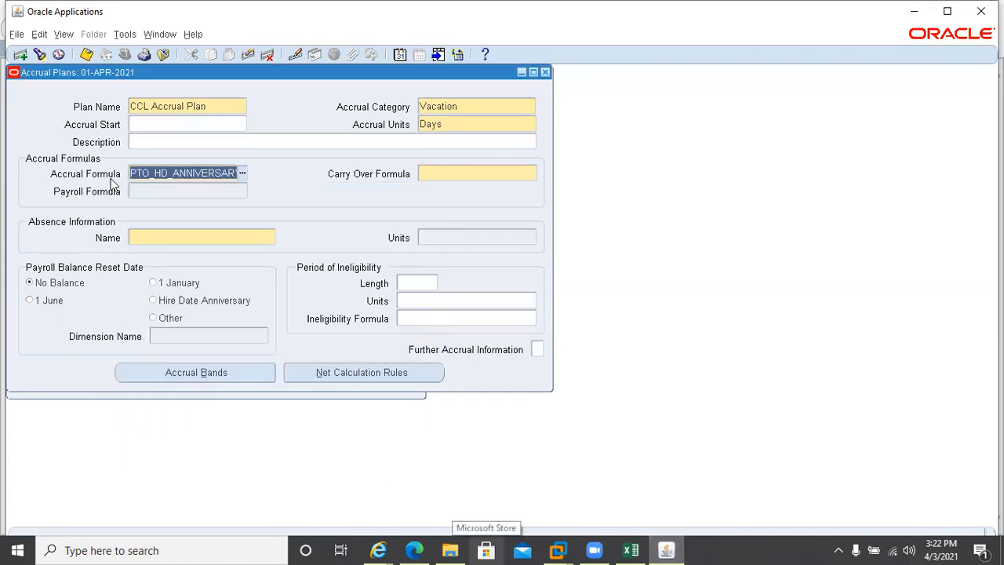
key("Delete")
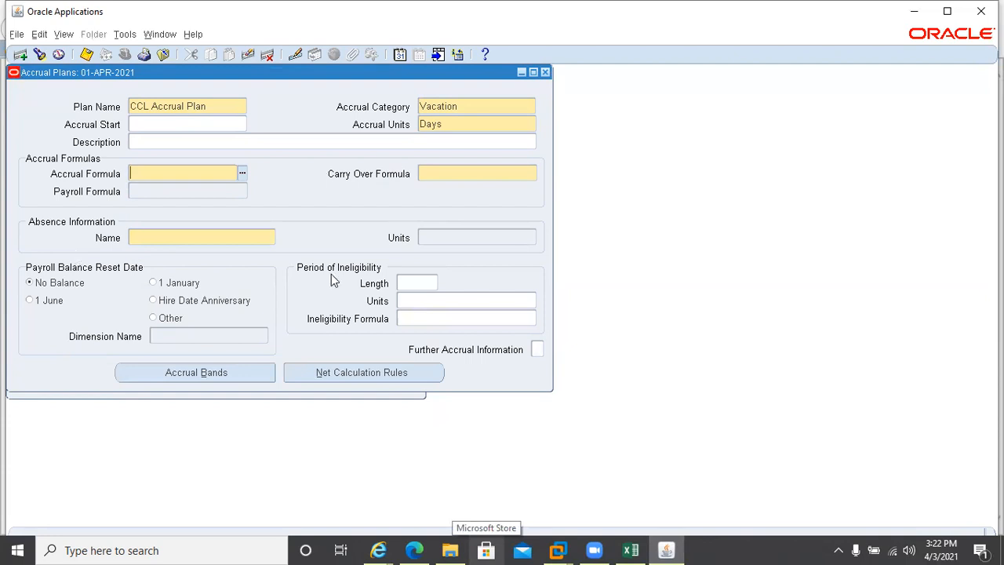
Browse PTO_PAYROLL_CARRYOVER and PTO_ROLLING_CARRYOVER for Carry Over Formula, then cancel, leaving it empty
mouse_move(631, 549)
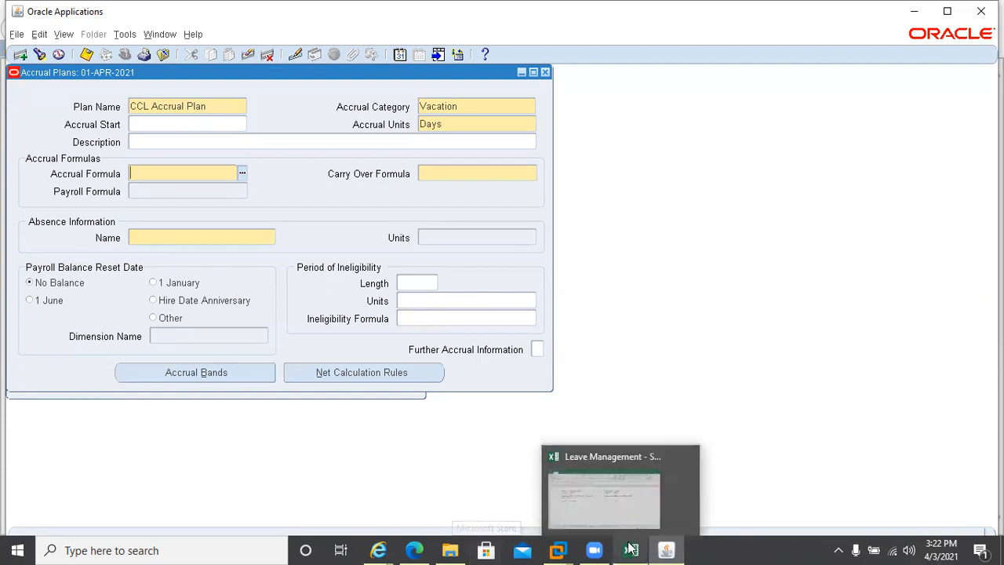
left_click(432, 169)
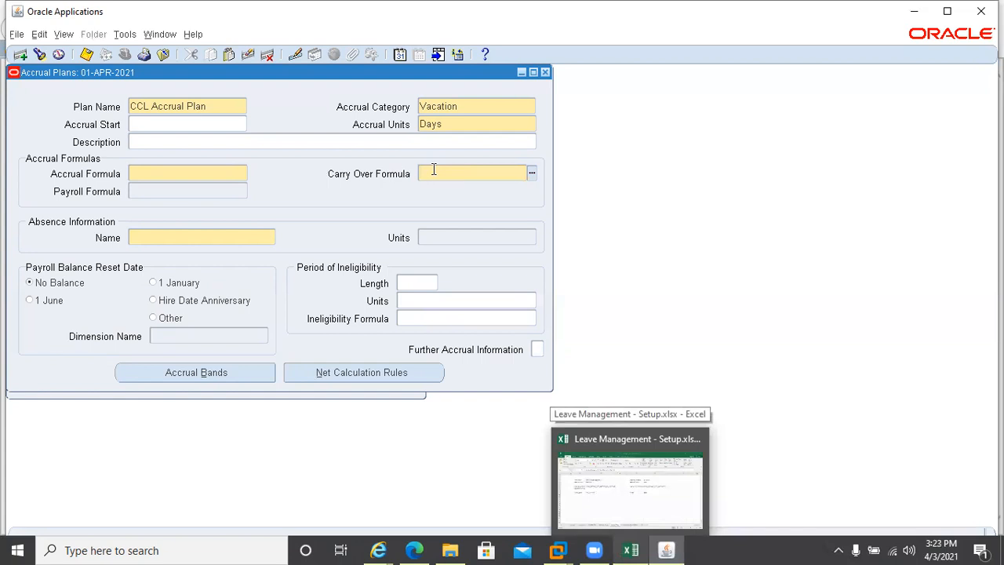
key("ctrl+l")
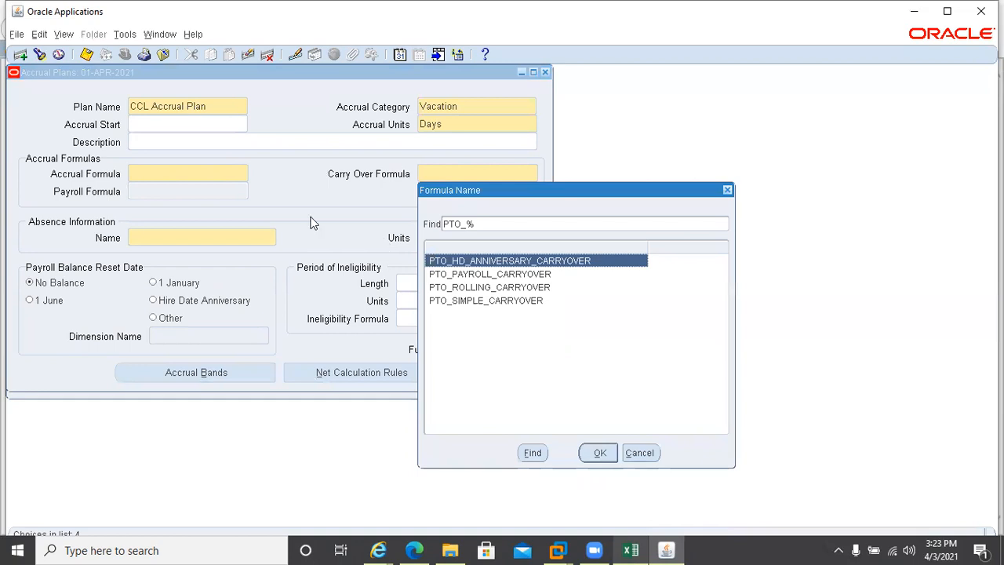
left_click(456, 276)
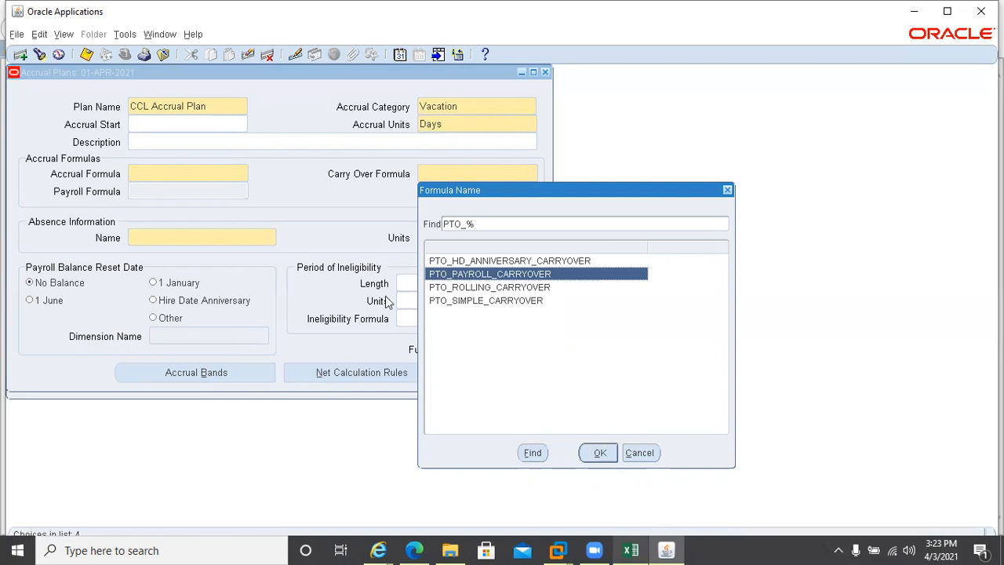
left_click(481, 289)
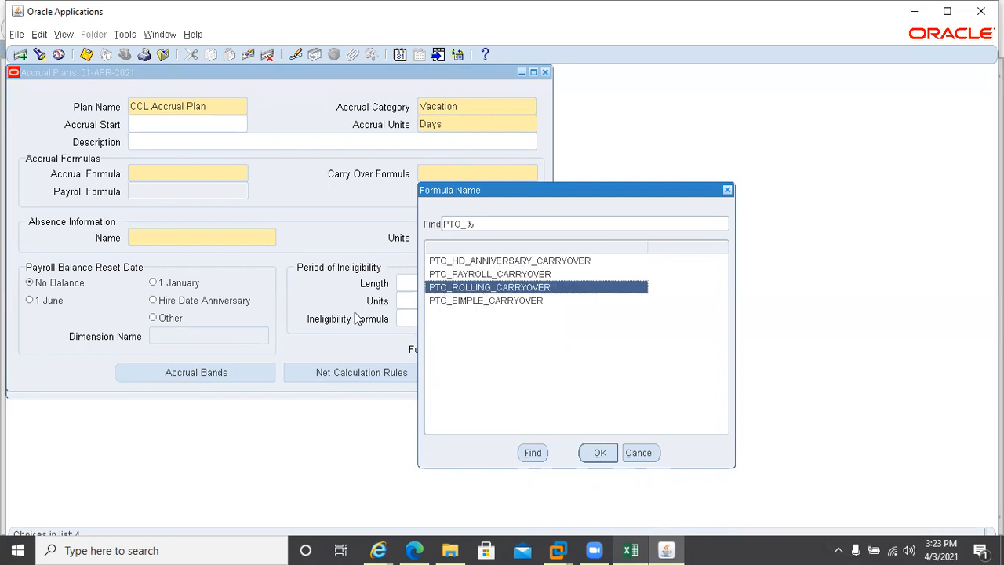
left_click(637, 452)
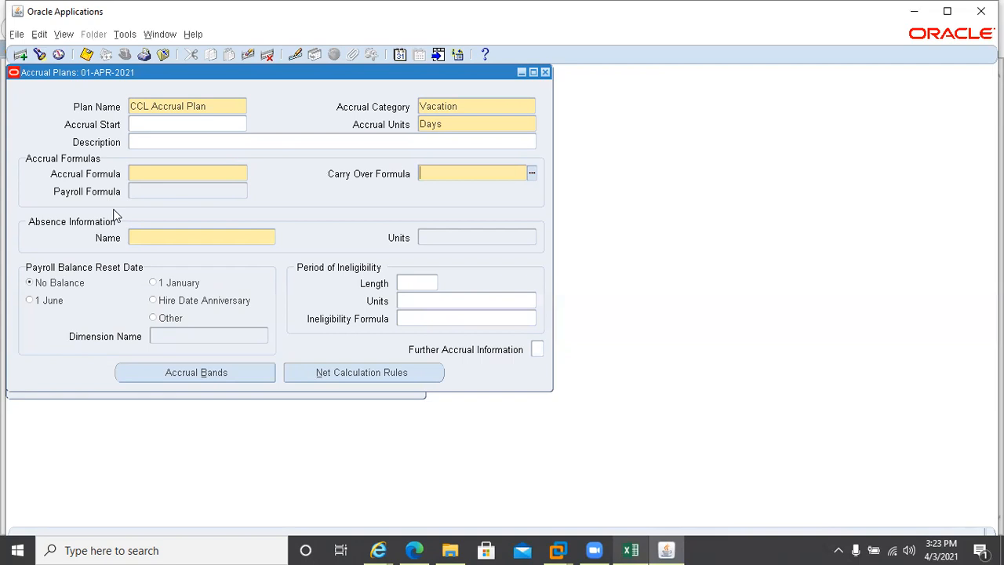
Enter Annual Leave as the absence information name, with units set to Days
left_click(150, 242)
type("Annual Leave")
key("Tab")
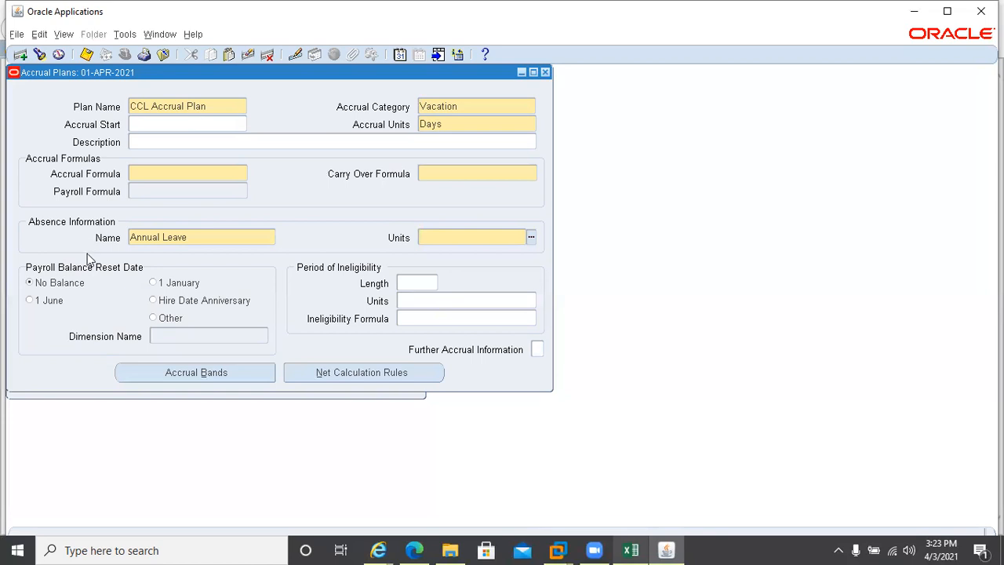
left_click(531, 236)
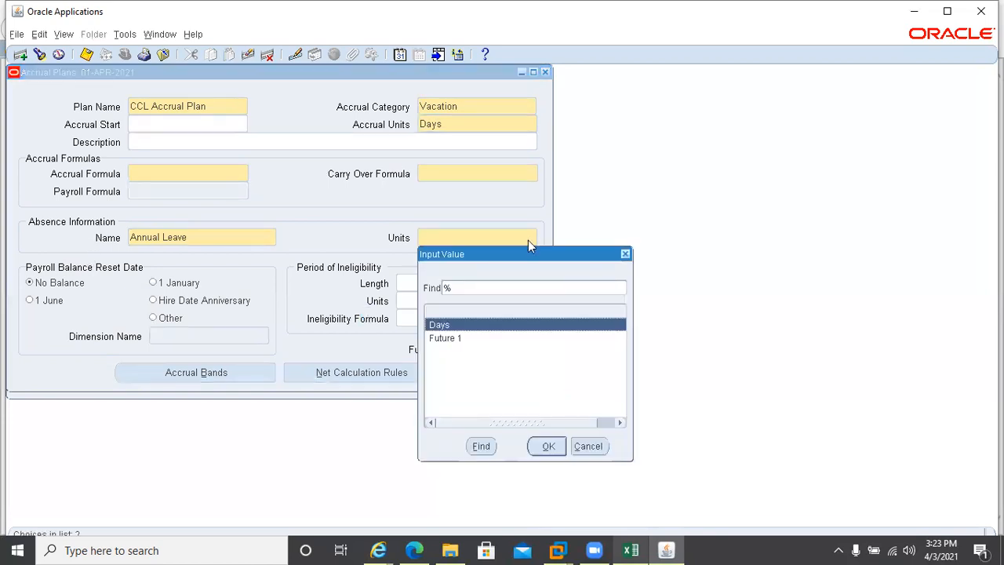
double_click(442, 325)
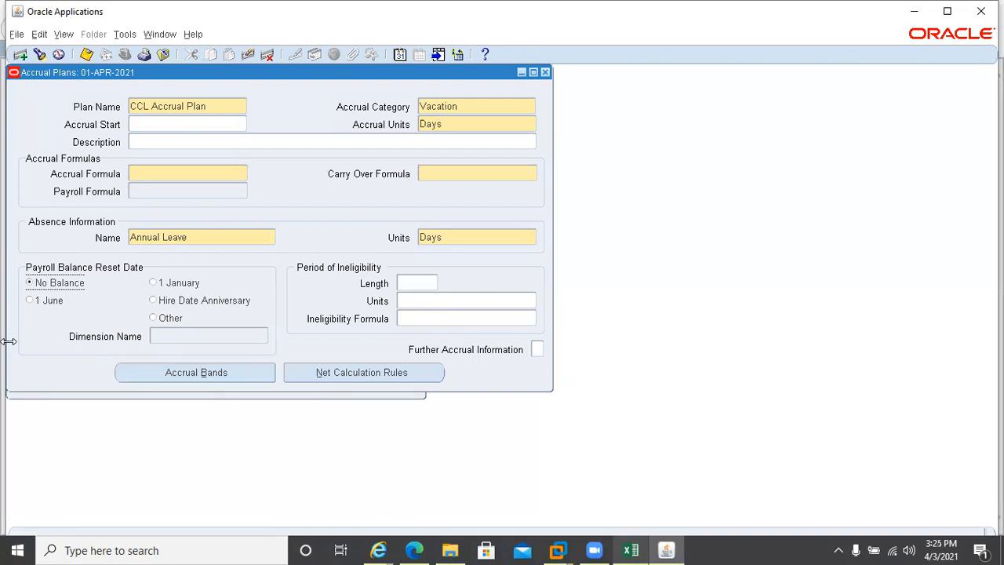
Try Net Calculation Rules, dismiss the save-first error, and close the Accrual Plans form unsaved
left_click(333, 375)
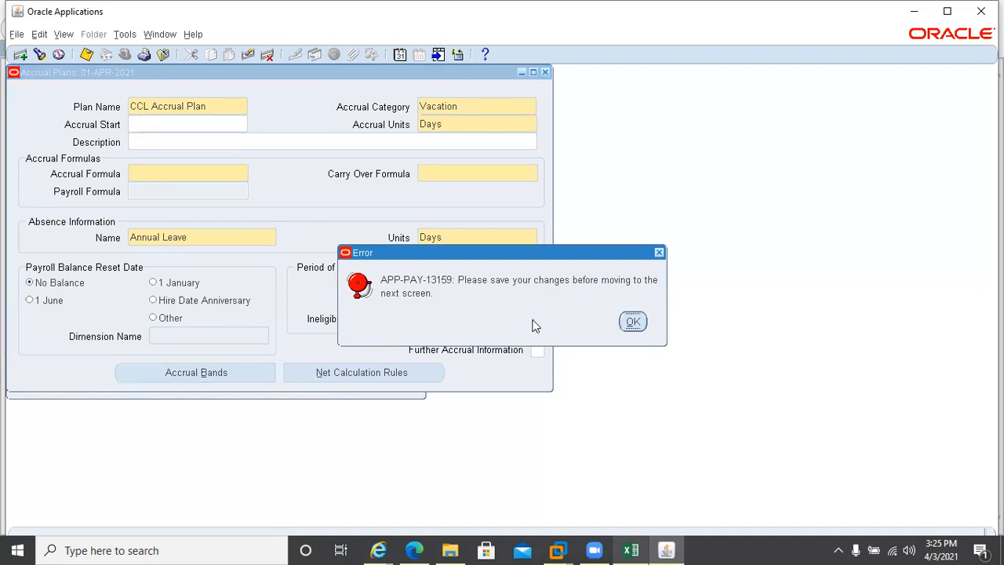
left_click(621, 321)
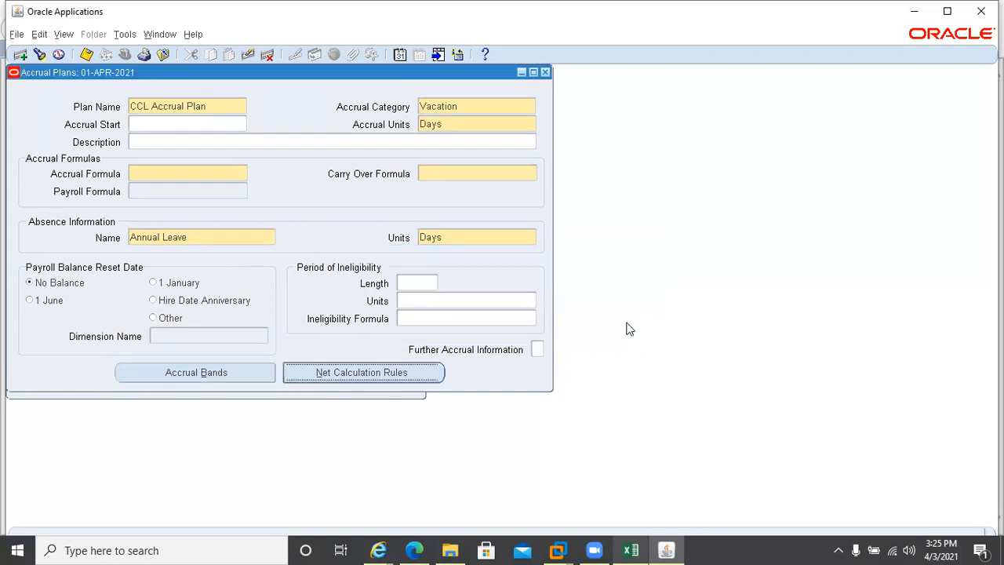
left_click(545, 71)
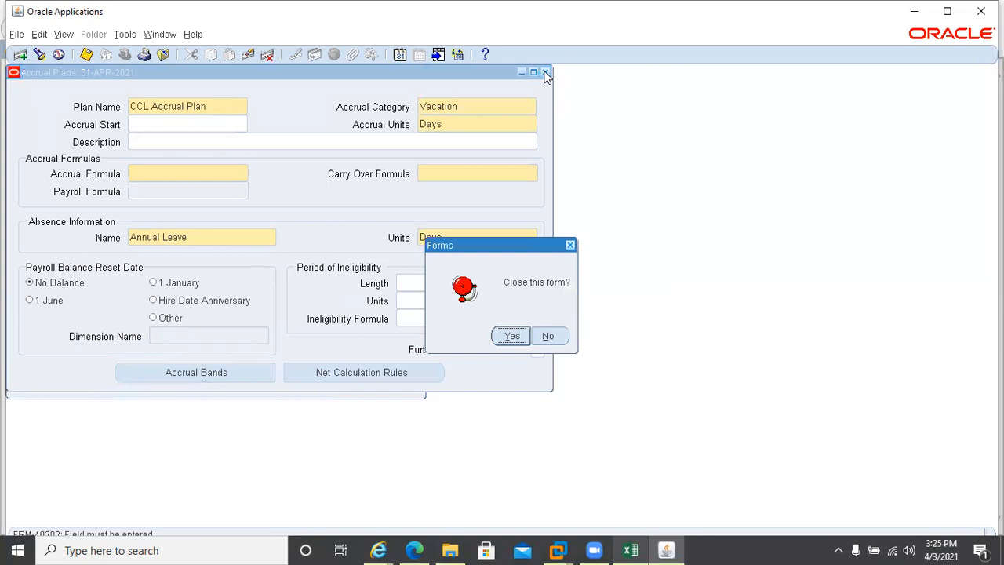
left_click(511, 339)
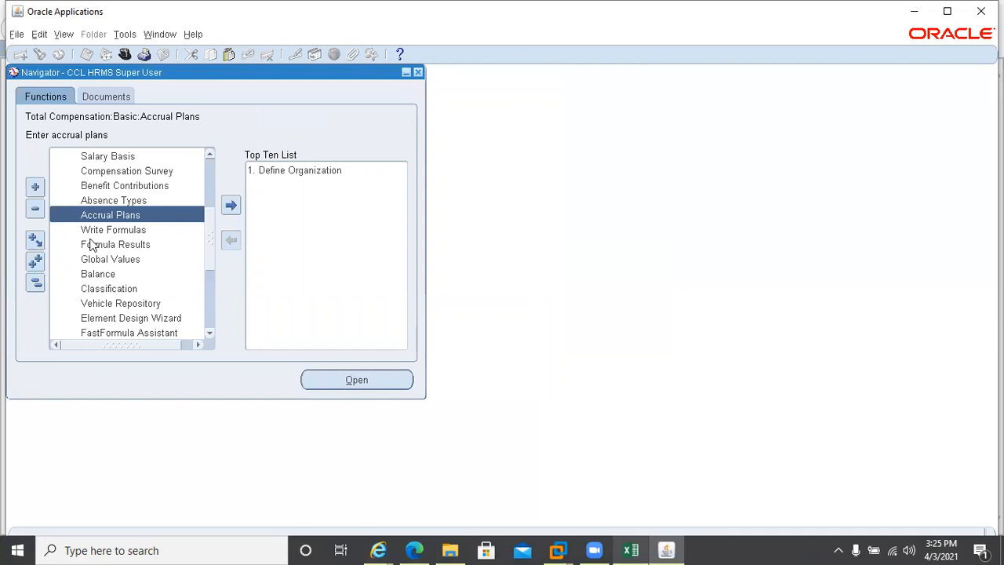
Bring the Leave Management - Setup.xlsx workbook to the front in Excel
mouse_move(575, 549)
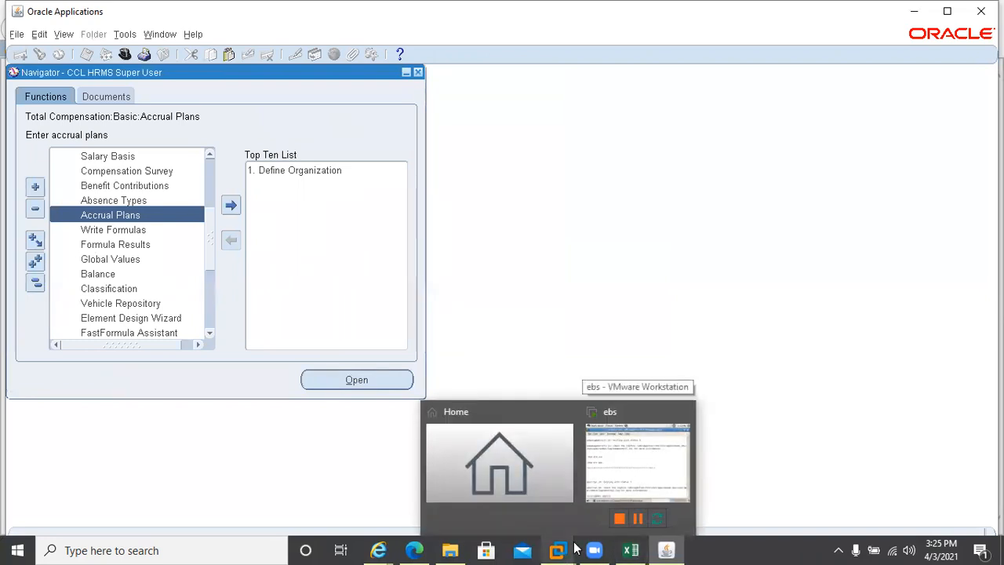
left_click(631, 550)
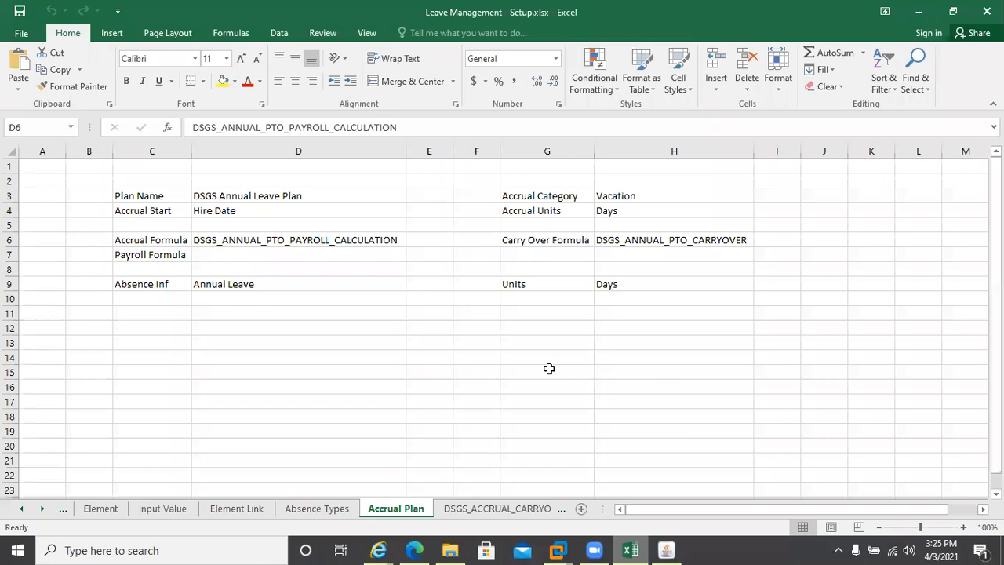
left_click(635, 549)
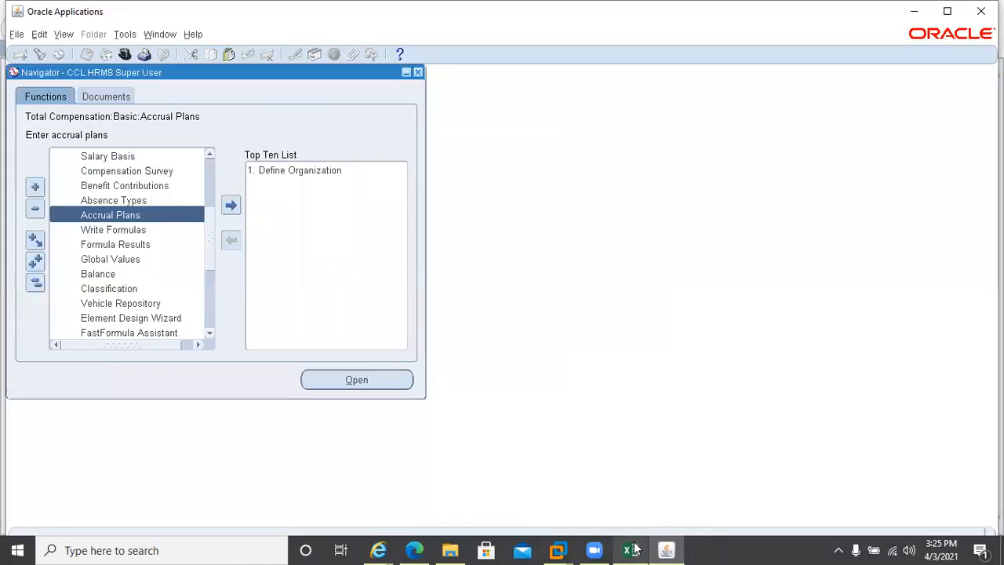
left_click(628, 549)
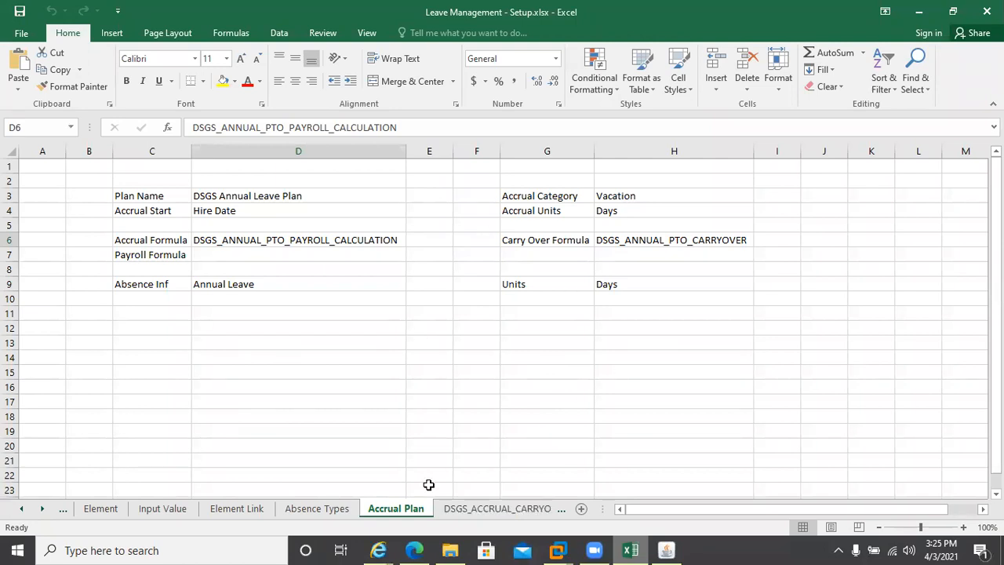
View the DSGS_ACCRUAL_CARRYOVER and DSGS_ANNUAL_PTO_PAYROLL sheets, then return to the Oracle Navigator
left_click(495, 509)
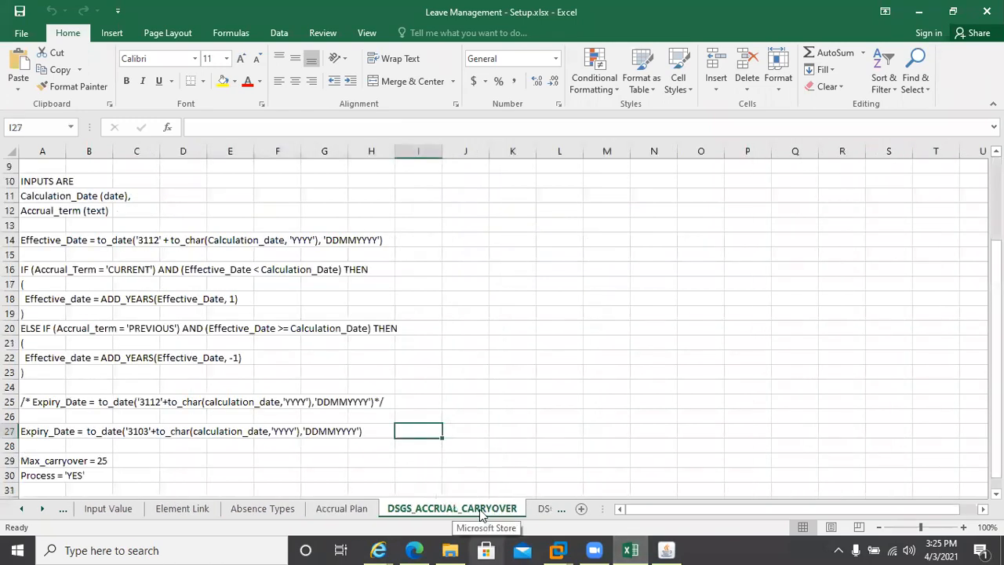
left_click(542, 508)
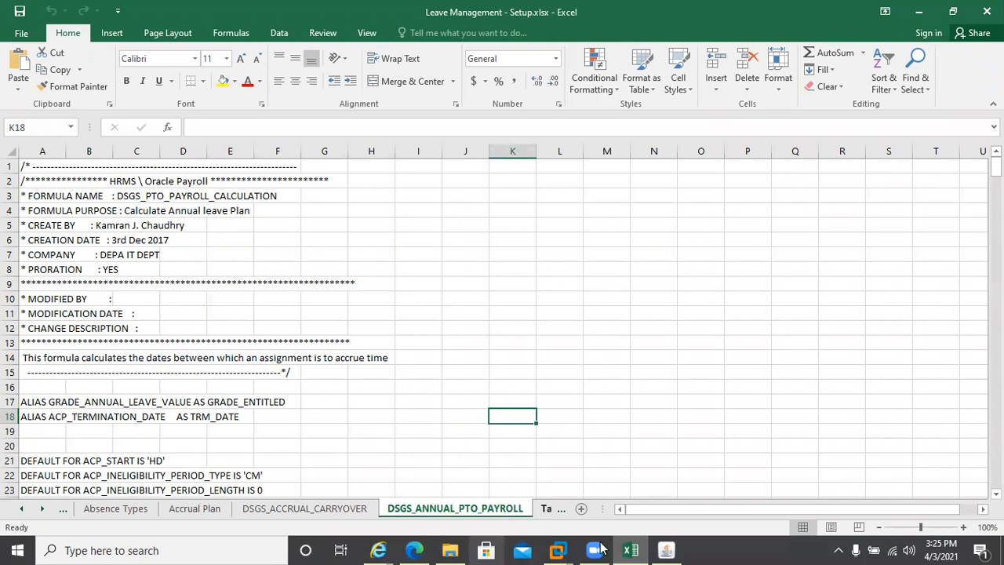
mouse_move(636, 549)
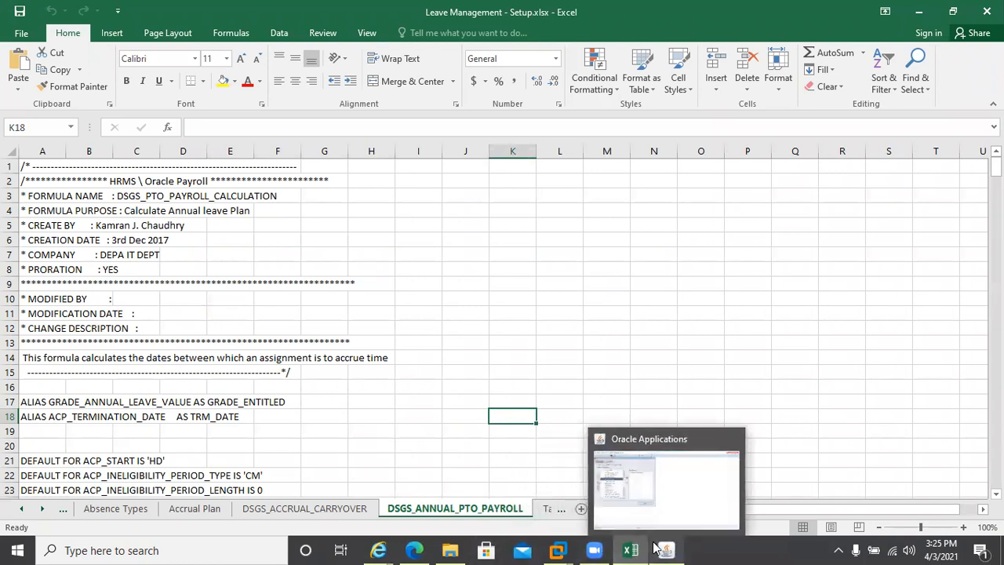
left_click(657, 548)
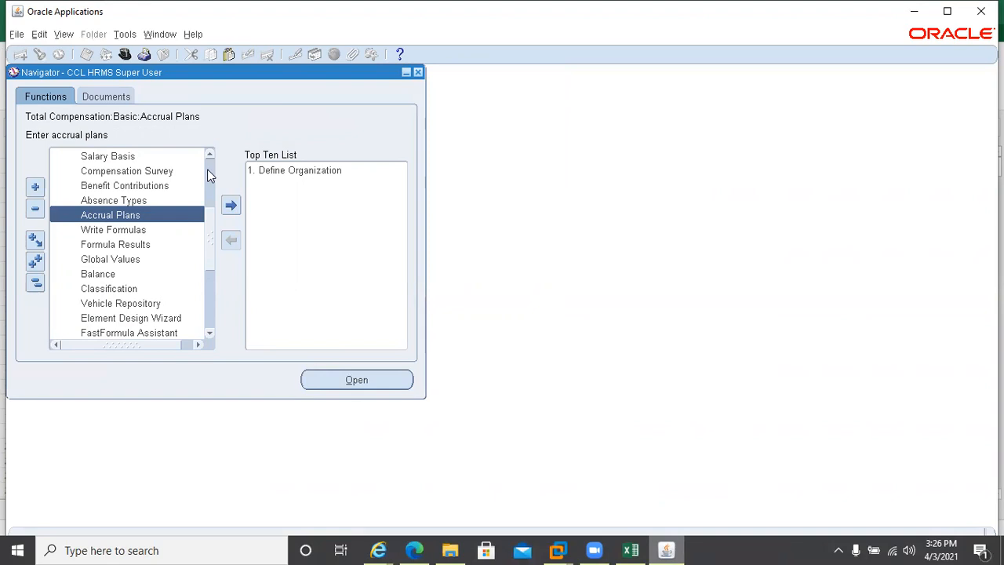
Scroll up the Navigator's Total Compensation list, then switch to the Excel setup workbook
scroll(209, 176, "up", 3)
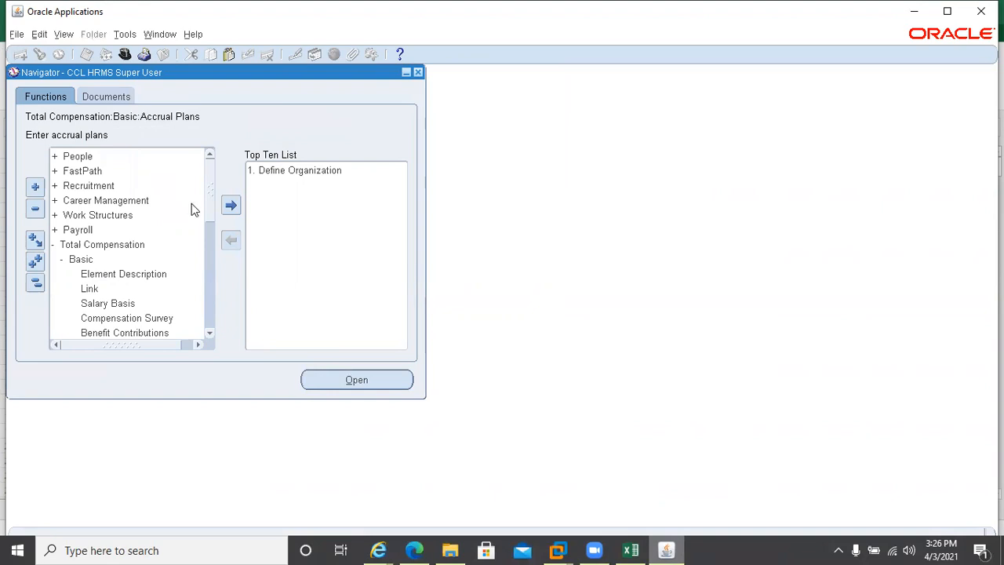
left_click(635, 550)
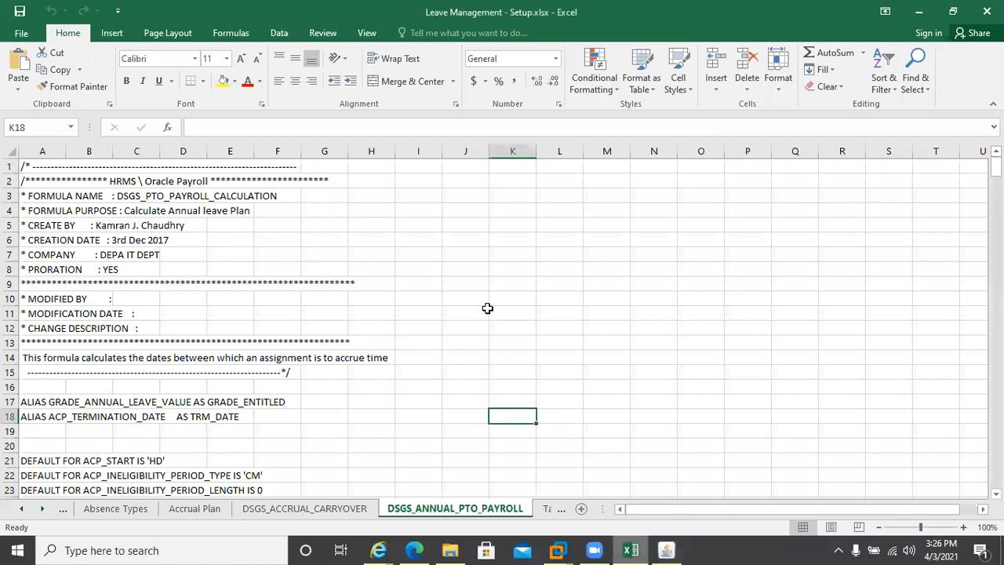
Scroll the sheet tabs back to the first sheet, DSGS - Validations, then return to the Oracle Navigator
left_click(21, 509)
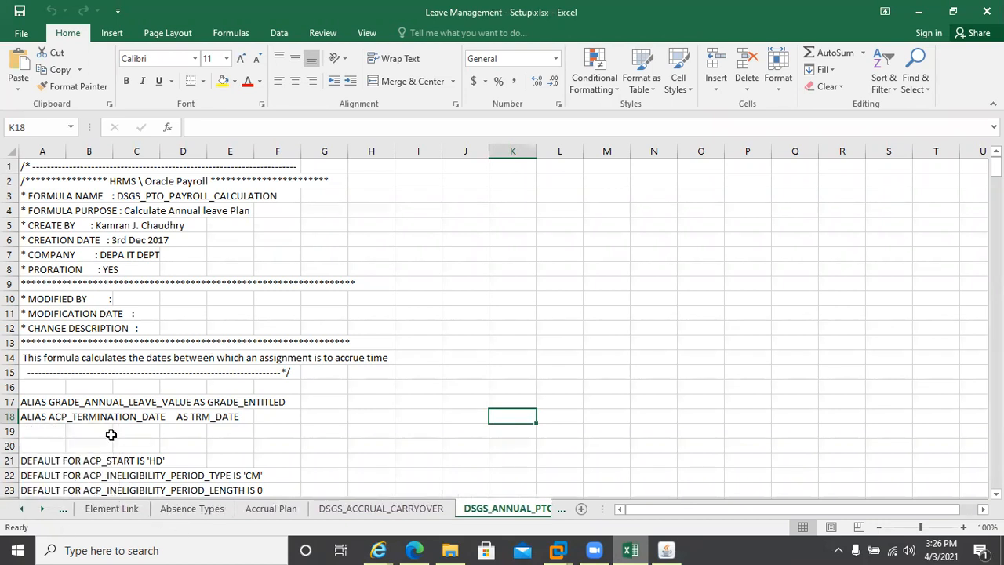
left_click(22, 510)
left_click(22, 510)
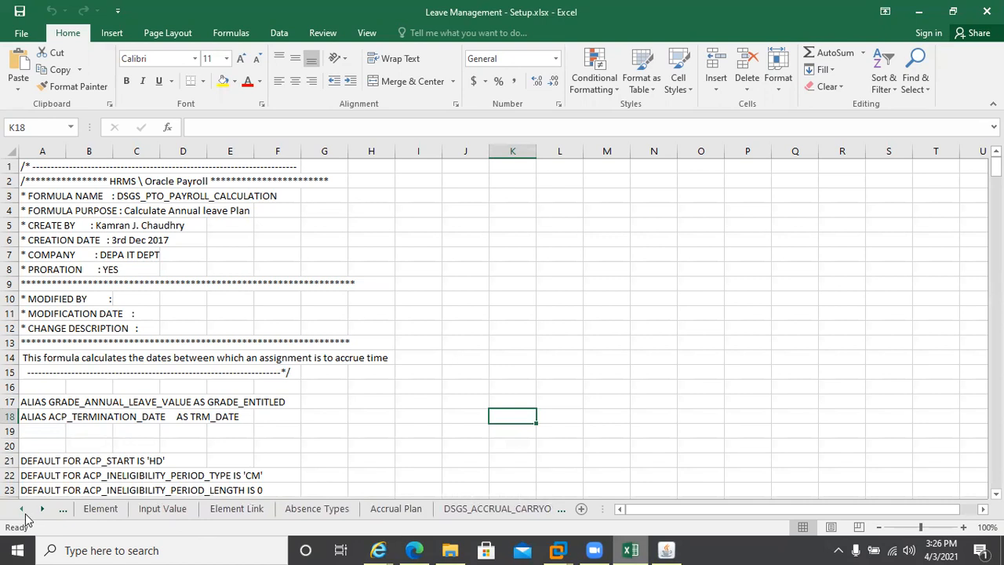
left_click(24, 510)
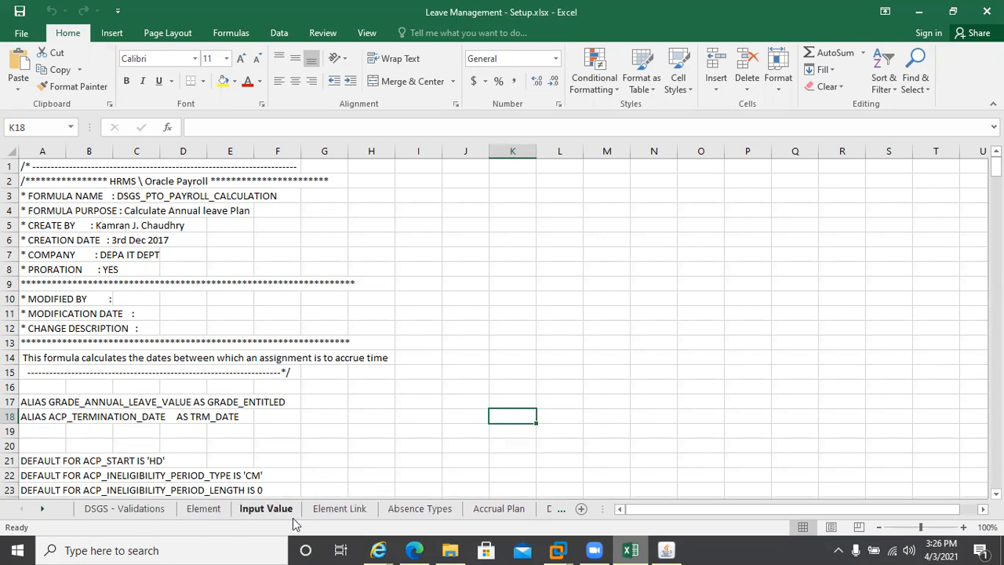
left_click(666, 549)
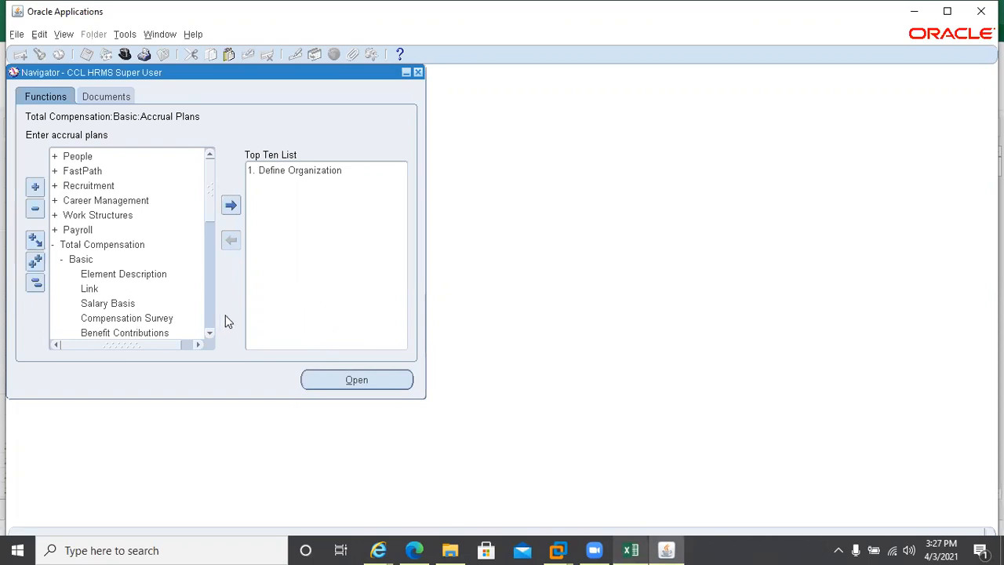
Scroll the Navigator list down to Accrual Plans, then switch to the Leave Management setup workbook
scroll(210, 339, "down", 5)
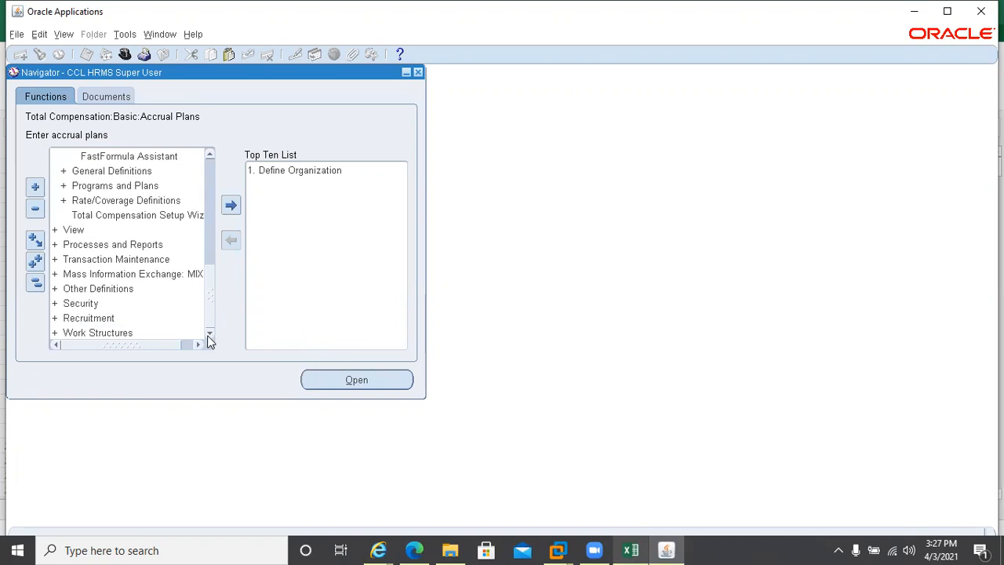
scroll(210, 160, "up", 3)
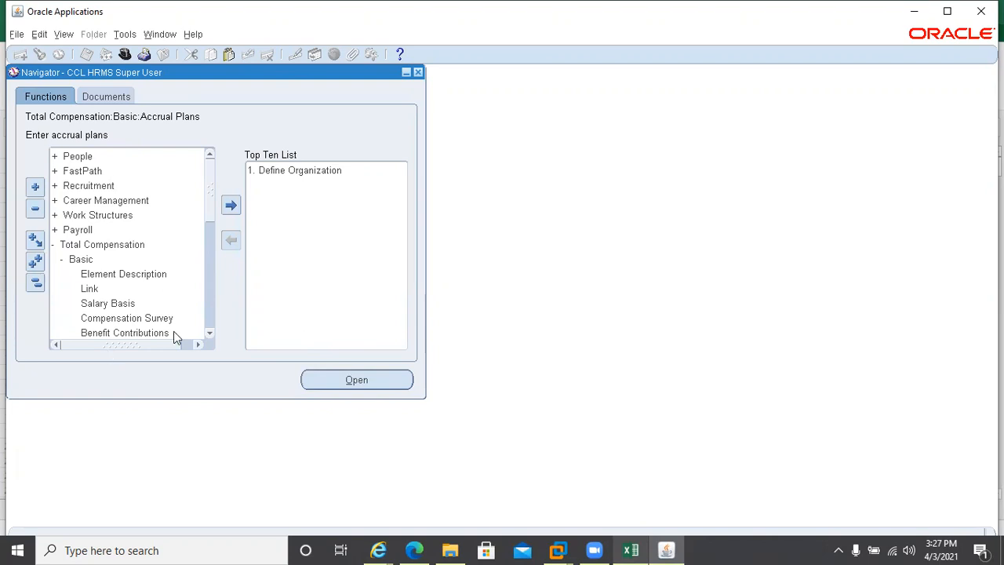
scroll(209, 333, "down", 4)
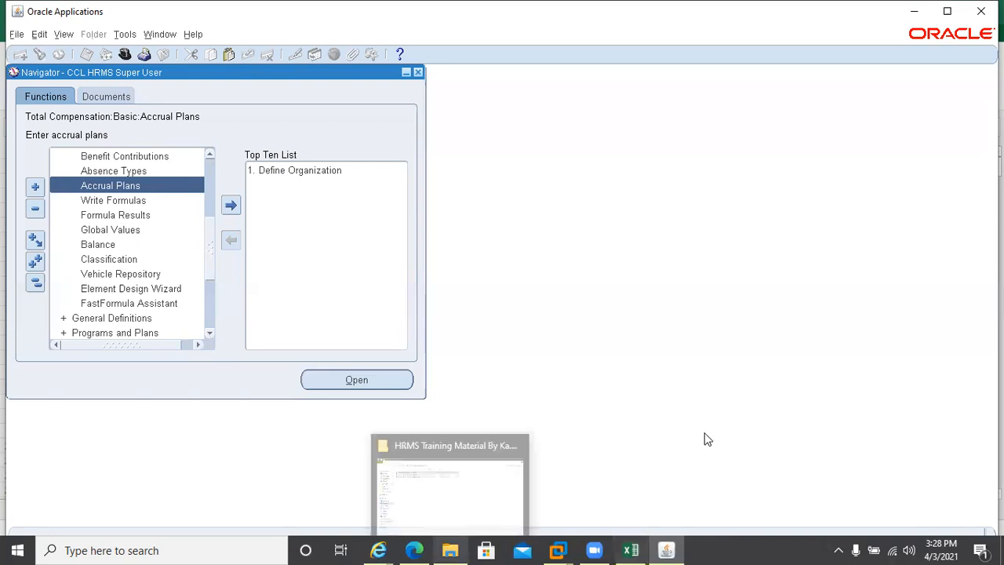
left_click(637, 546)
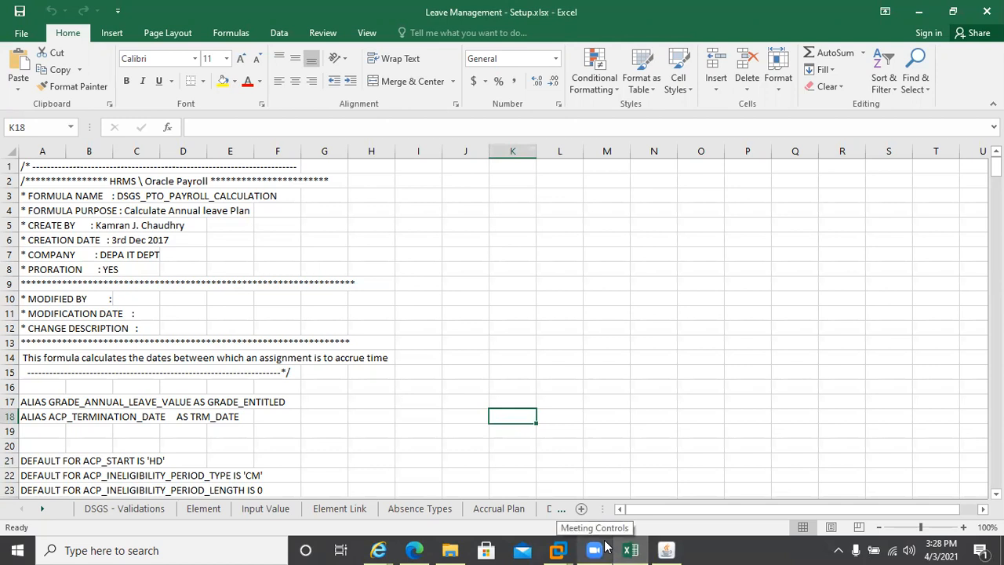
Switch to the Accrual Plan sheet listing plan name, accrual and carry over formulas, and absence details
left_click(508, 511)
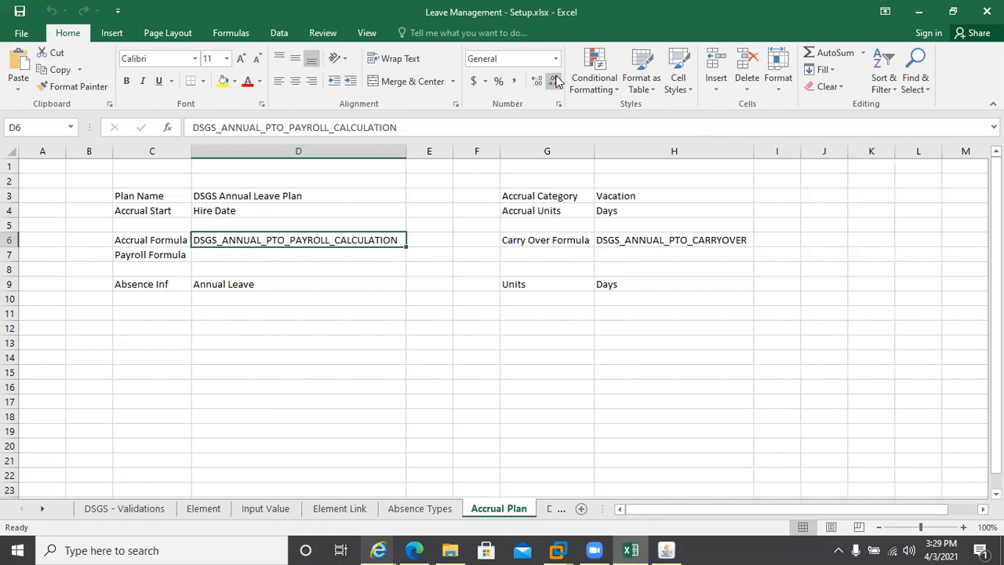
Paste Maternity Leave into cell D13, remove it again, and switch back to Oracle Applications
left_click(256, 338)
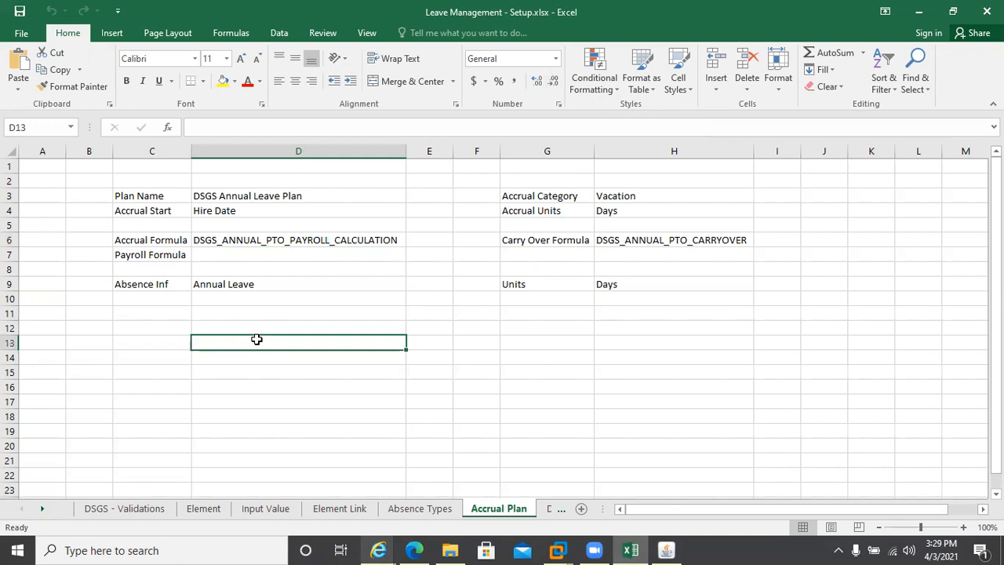
type("Maternity Leave")
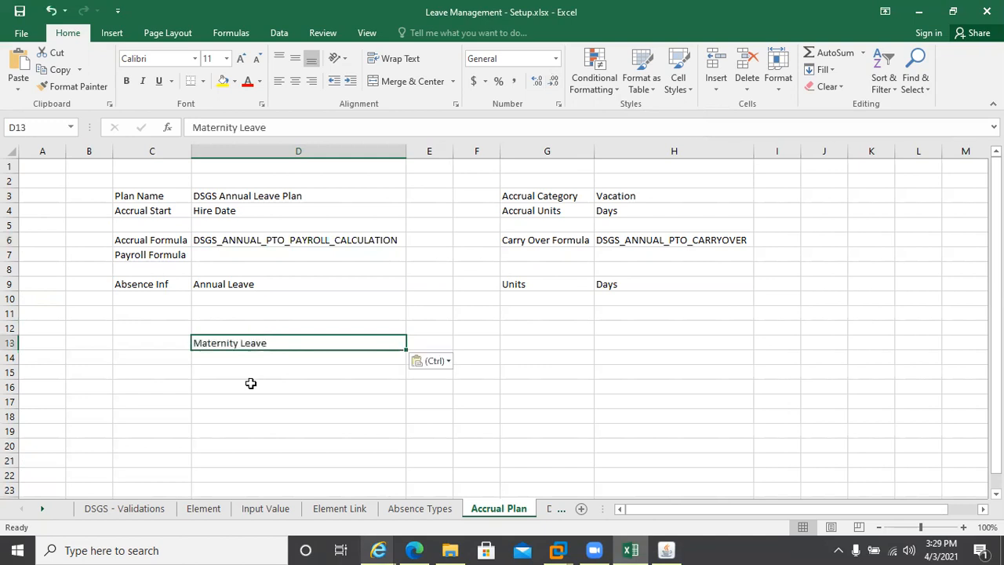
key("Delete")
key("alt+Tab")
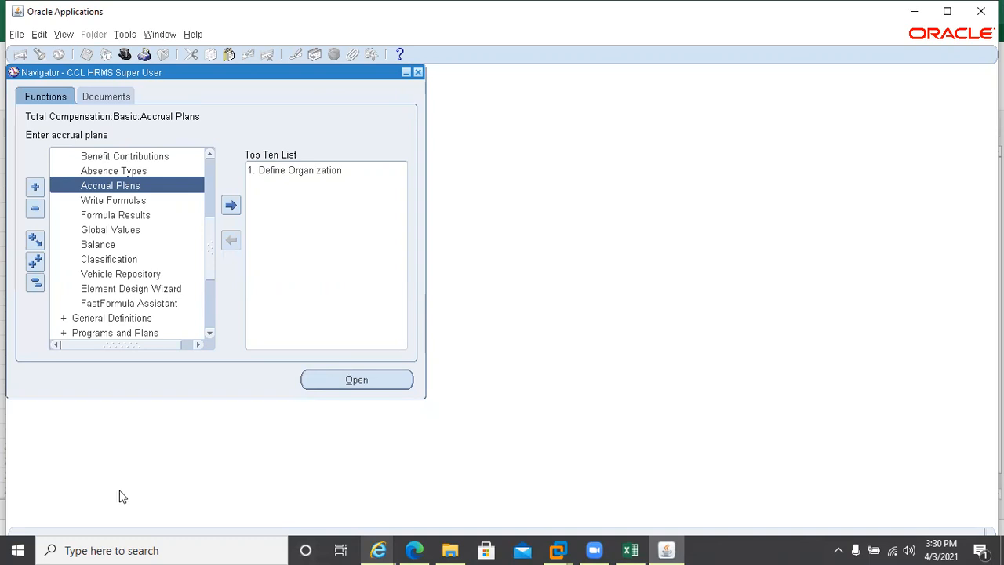
Launch Calculator via a 'calc' search and compute 30 ÷ 365 × 30 (about 2.47)
left_click(18, 550)
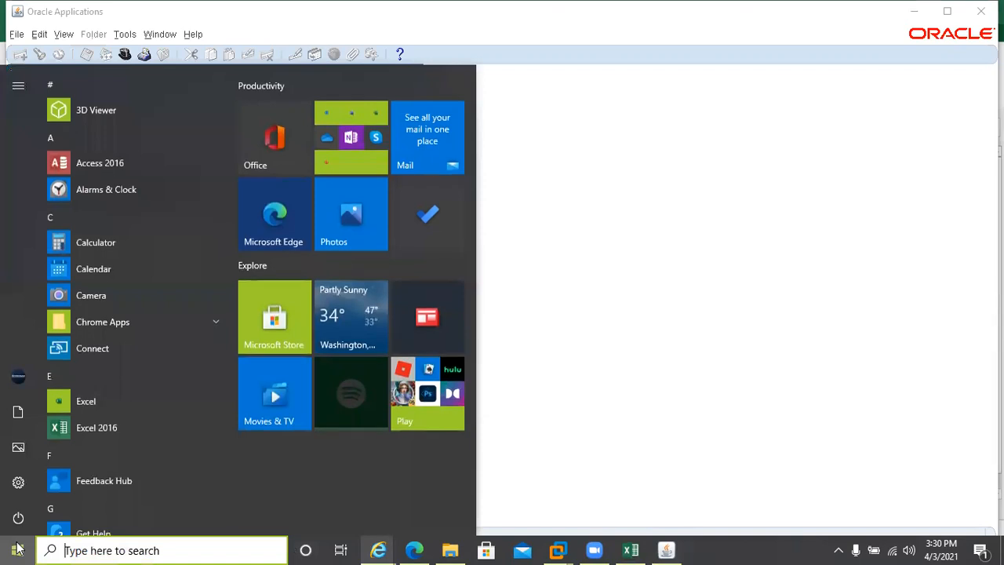
type("calc")
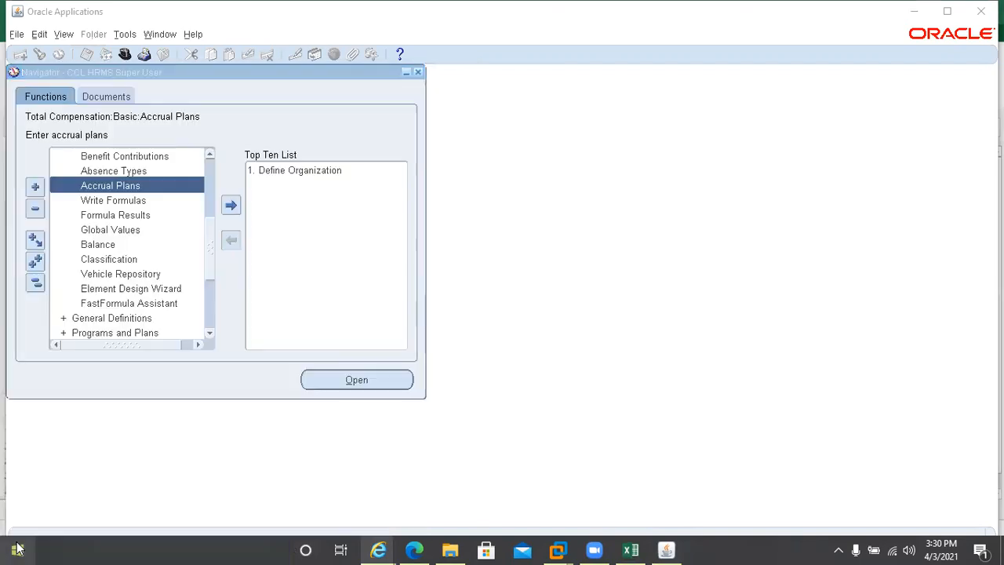
key("Return")
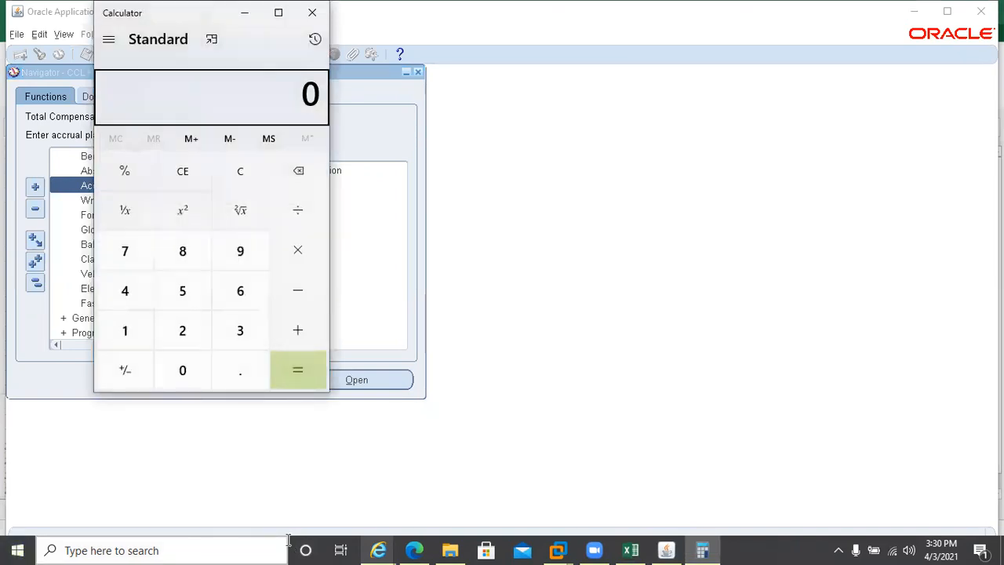
type("30")
key("slash")
type("36")
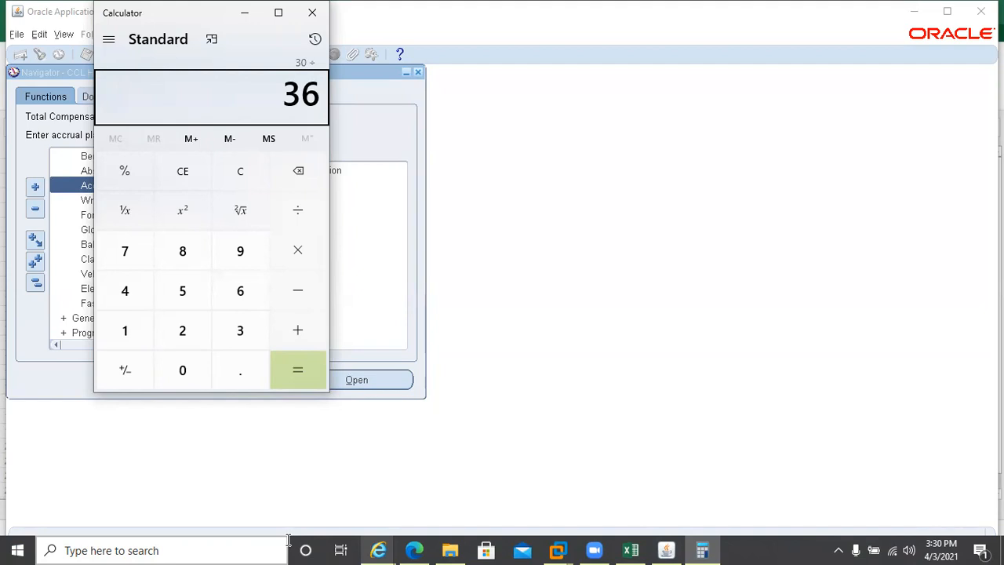
type("5")
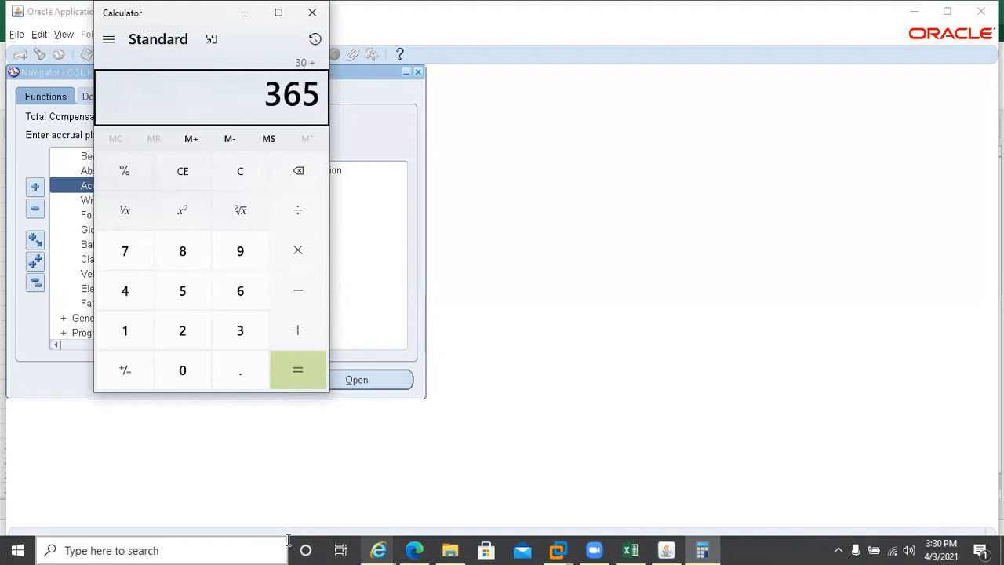
key("asterisk")
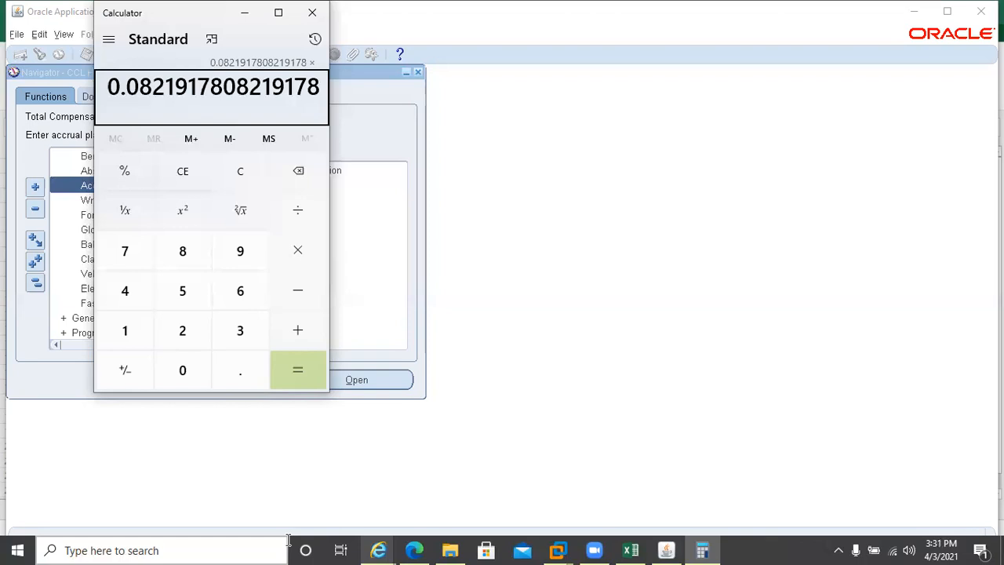
type("30")
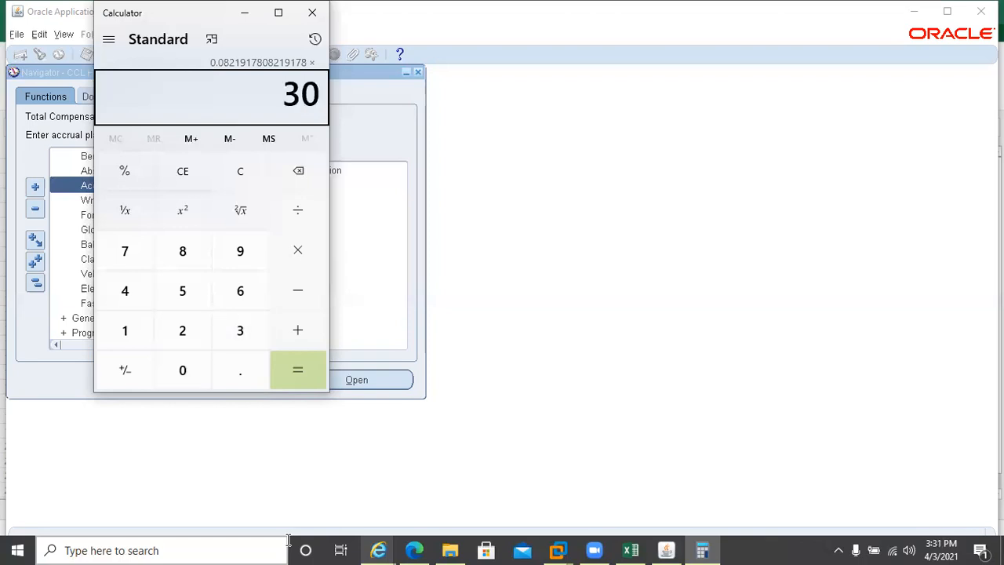
key("Return")
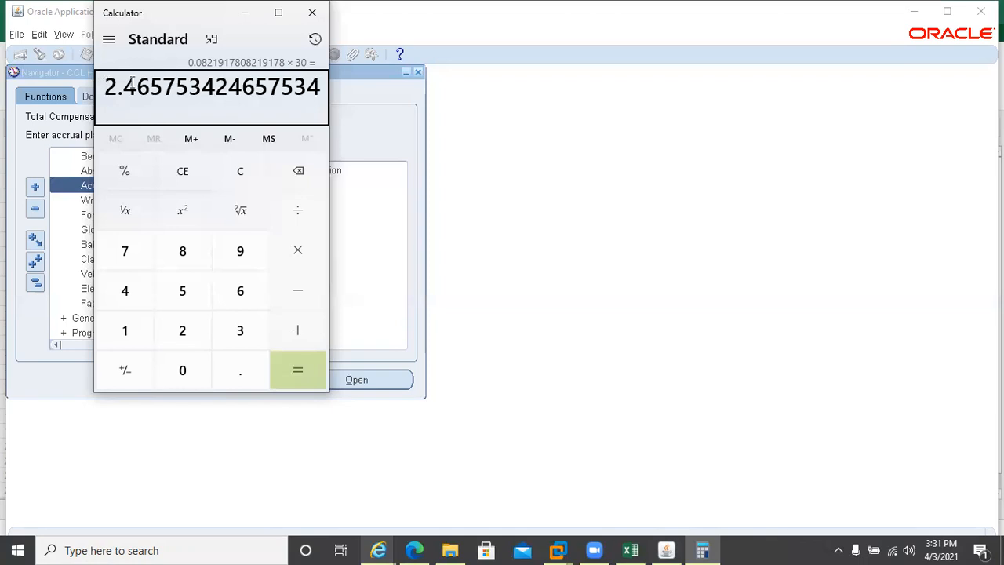
Compute 30 ÷ 365 × 31 (about 2.55), then close Calculator
key("Escape")
type("30")
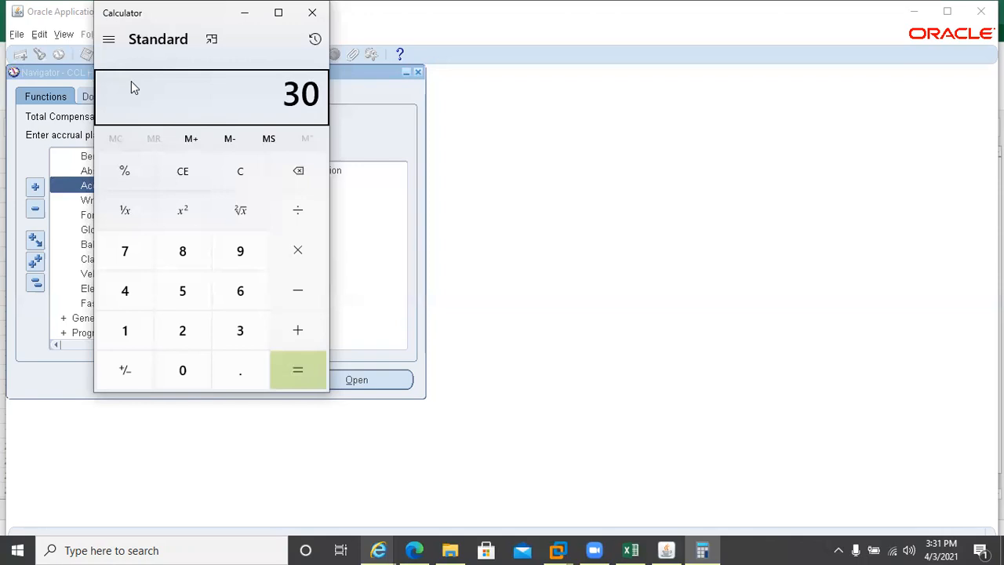
key("slash")
type("365")
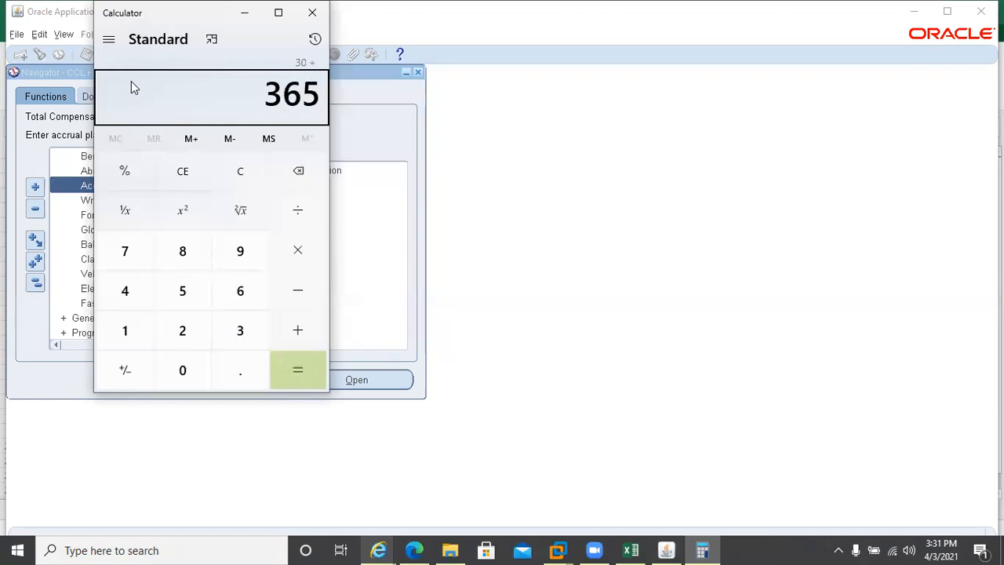
key("Return")
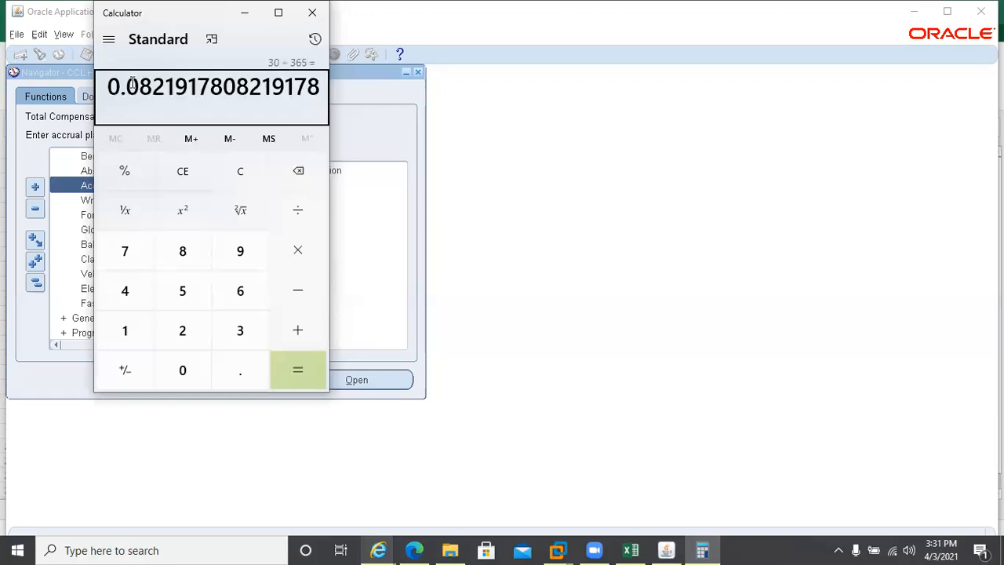
key("asterisk")
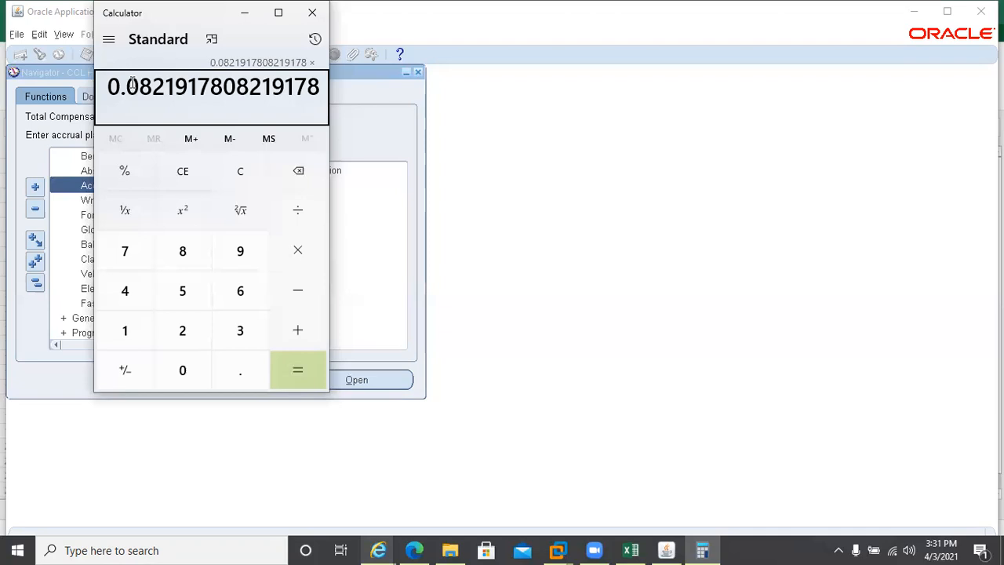
type("31")
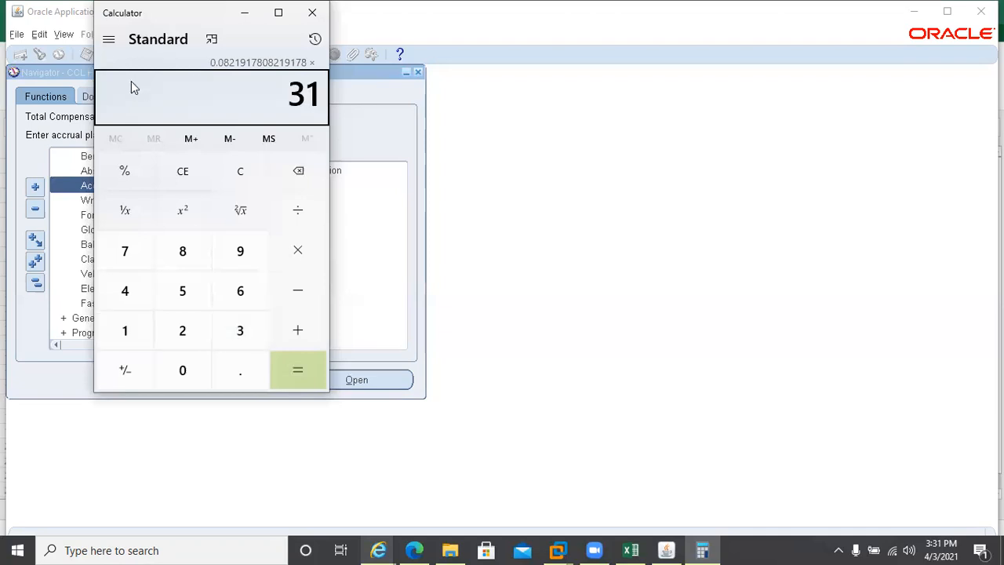
key("Return")
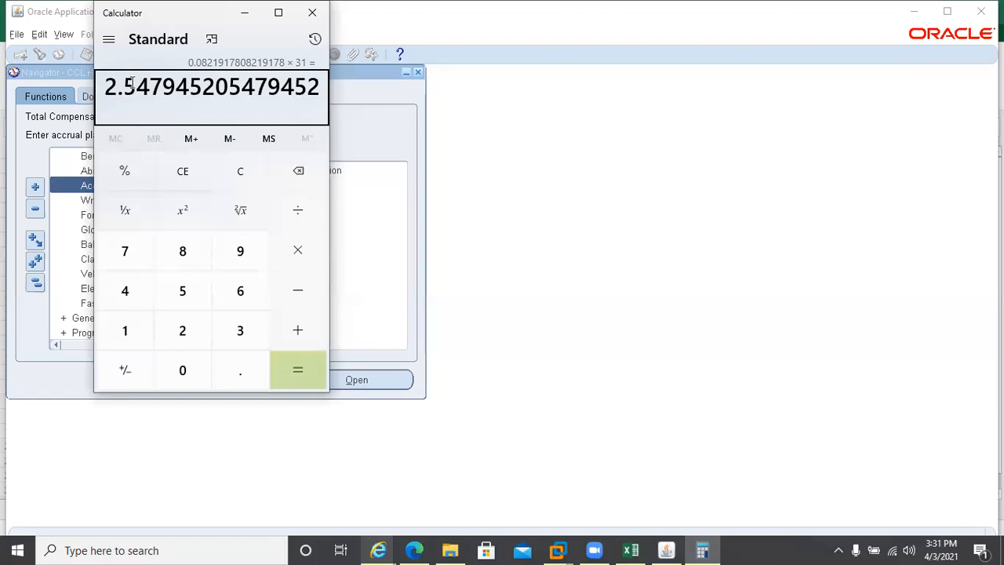
left_click(312, 14)
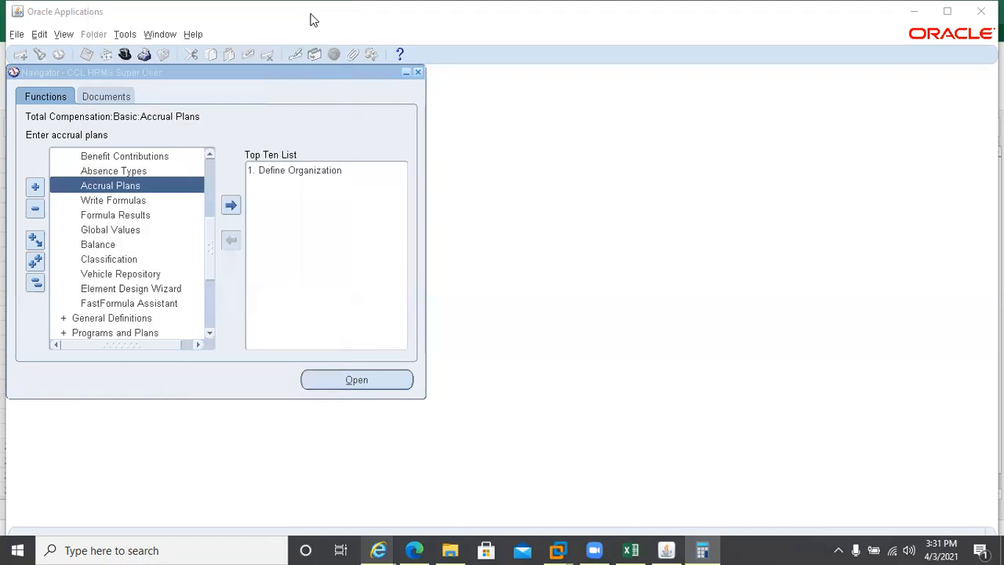
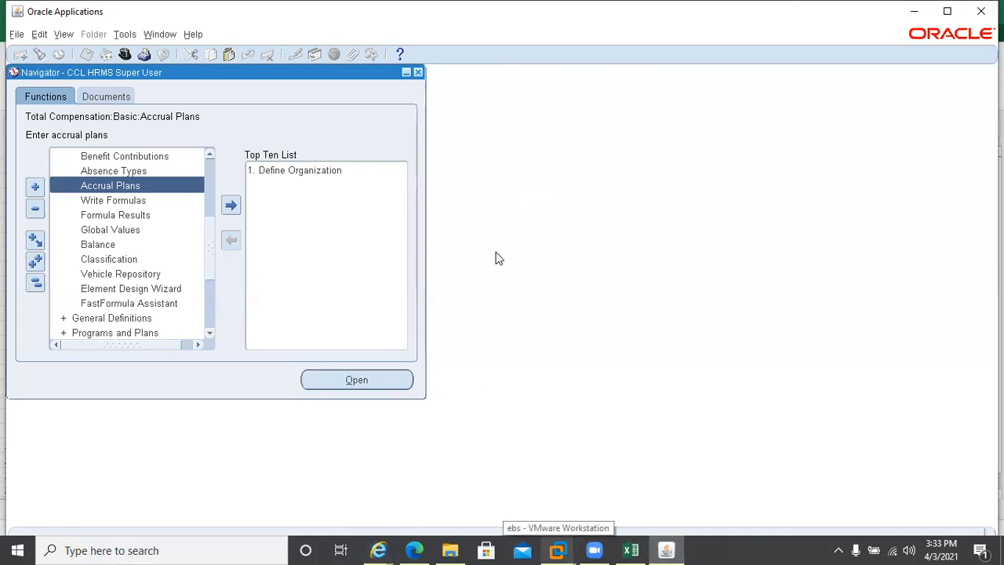
Bring up the Leave Management setup workbook in Excel on its DSGS_ACCRUAL_CARRYOVER sheet (Max_carryover = 25)
left_click(630, 550)
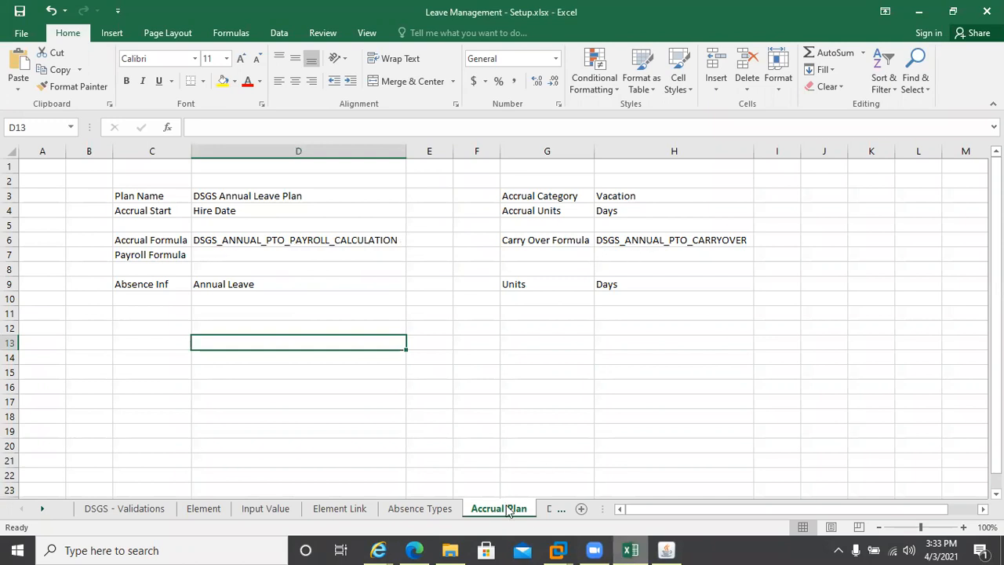
left_click(548, 508)
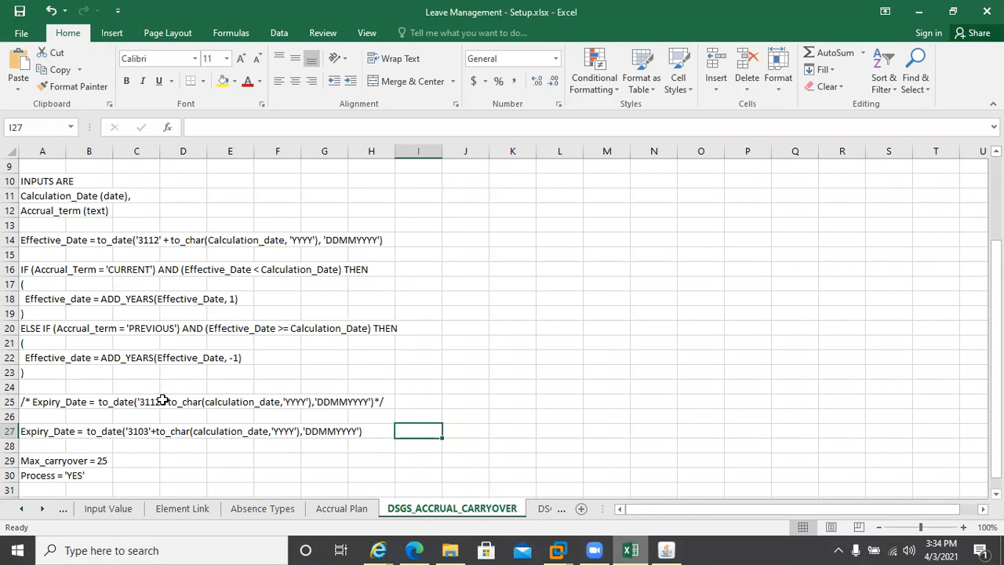
Check the carry-over formula's Max_carryover = 25 line, then show the DSGS_ANNUAL_PTO_PAYROLL sheet
left_click(210, 355)
key("Down")
key("Down")
key("Down")
key("Down")
key("Down")
key("Down")
key("Down")
key("Down")
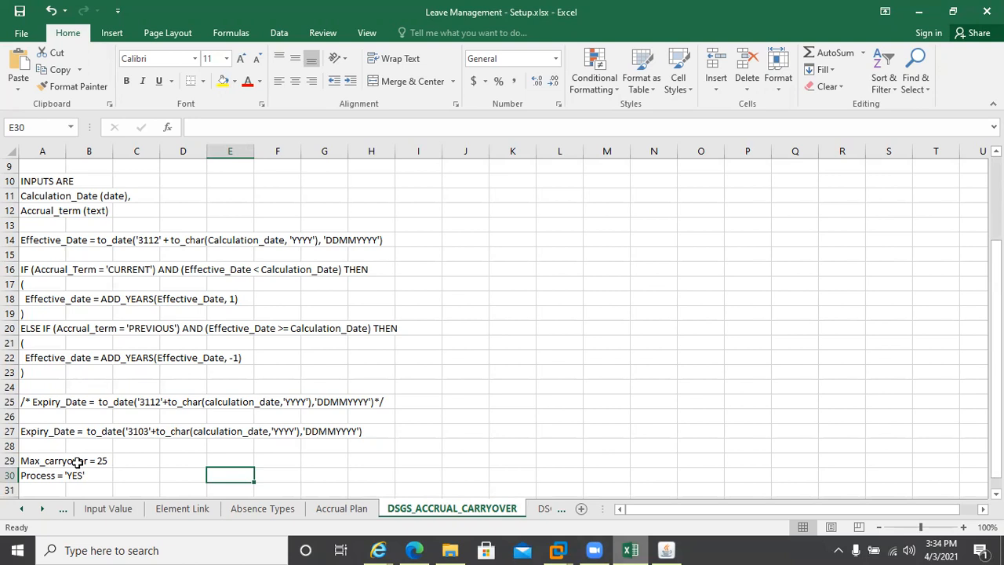
left_click(77, 462)
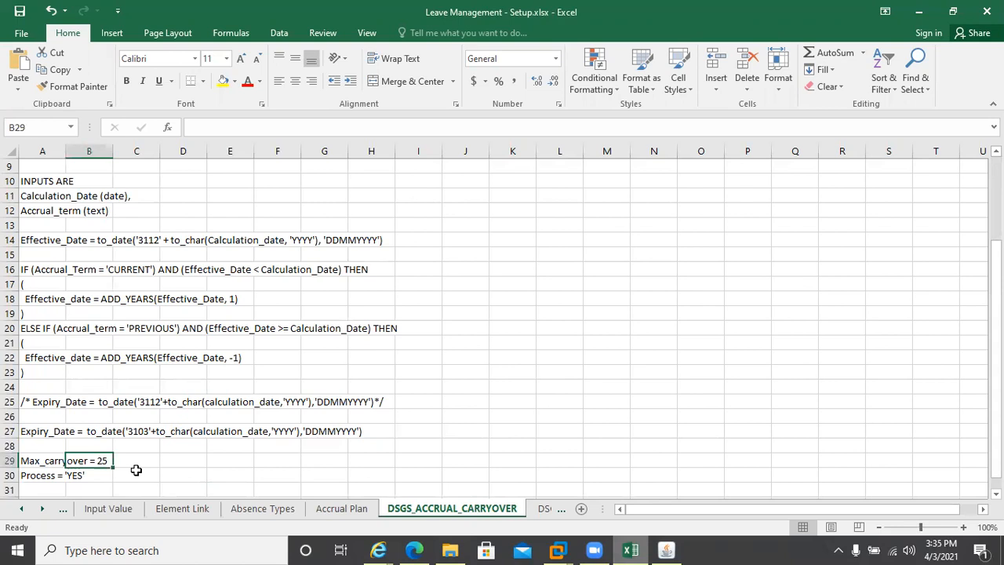
left_click(538, 512)
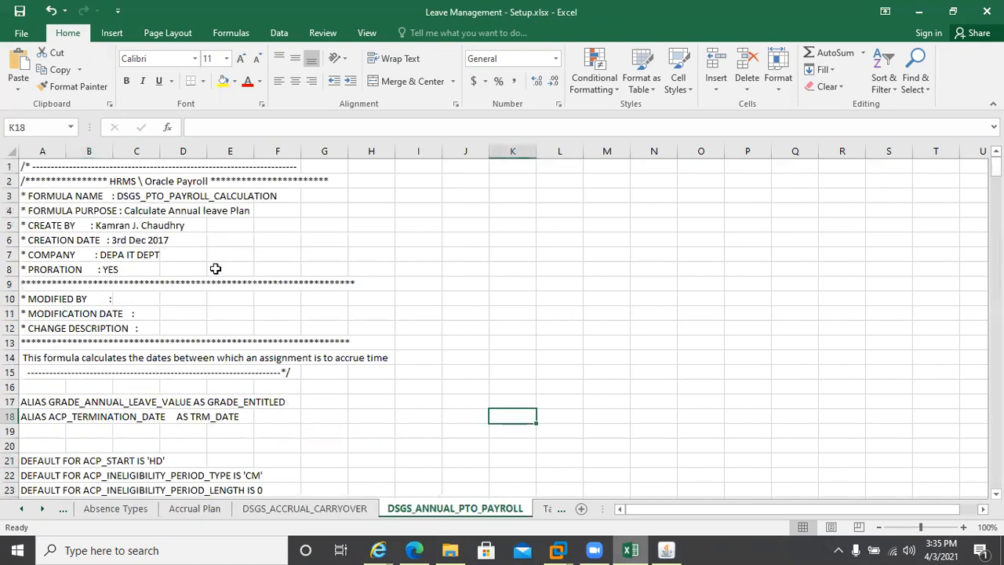
Back in Oracle Applications, start a new Single Request submission from View > Requests
left_click(666, 548)
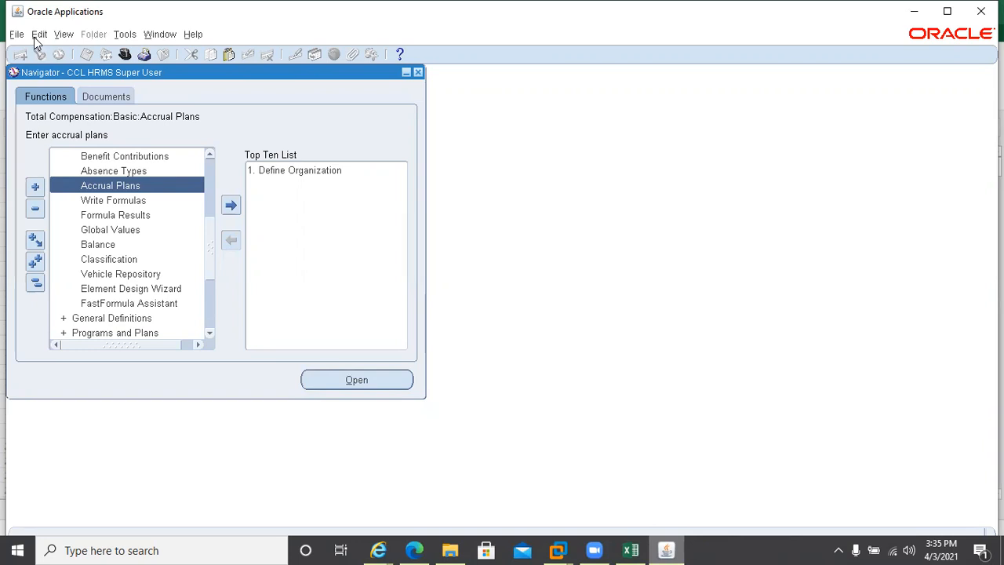
left_click(63, 36)
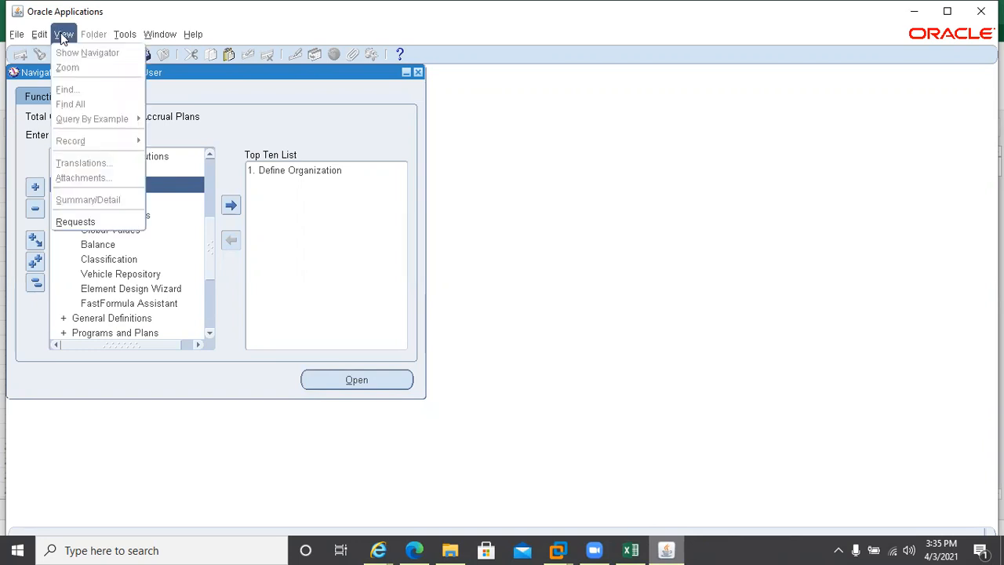
left_click(91, 221)
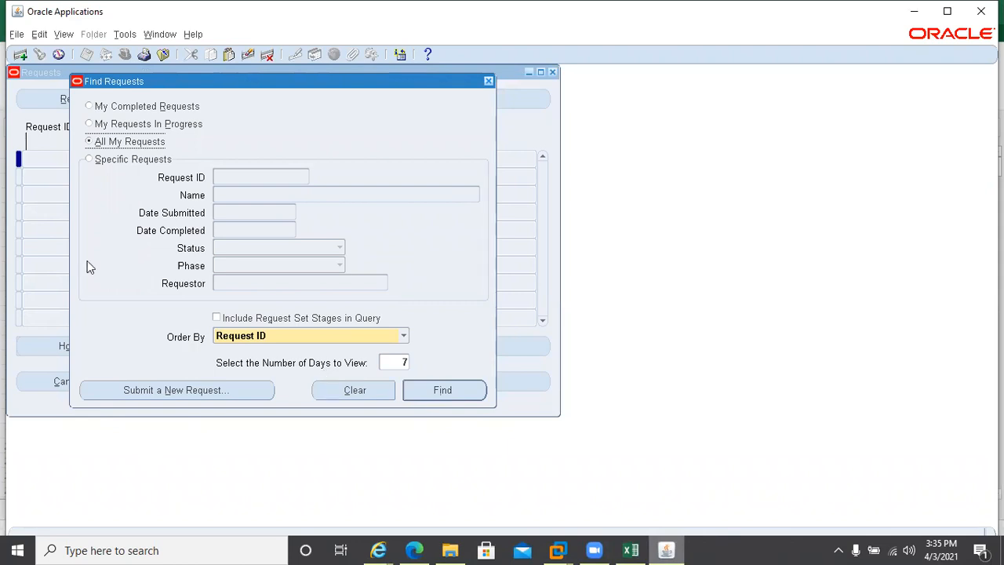
left_click(122, 396)
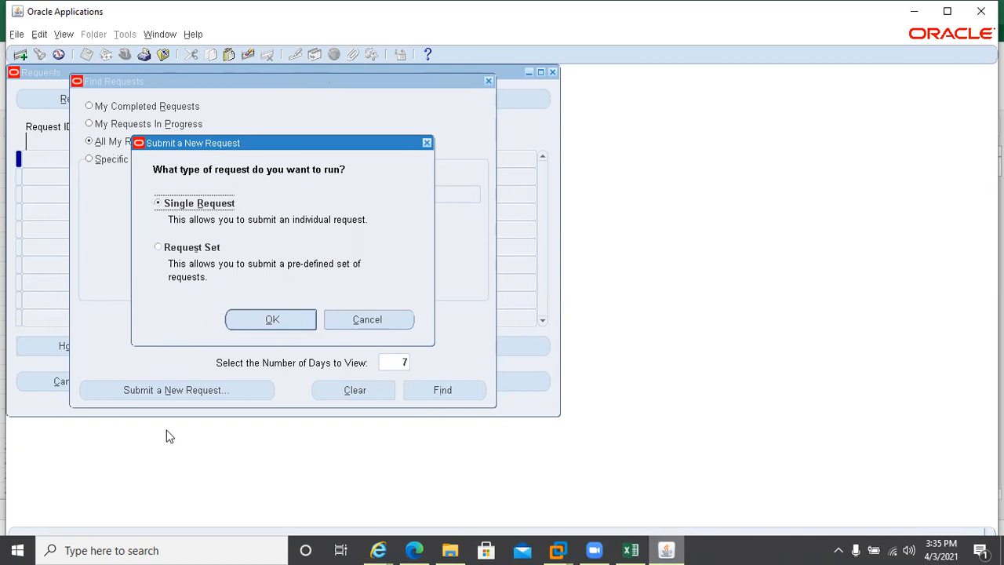
left_click(261, 321)
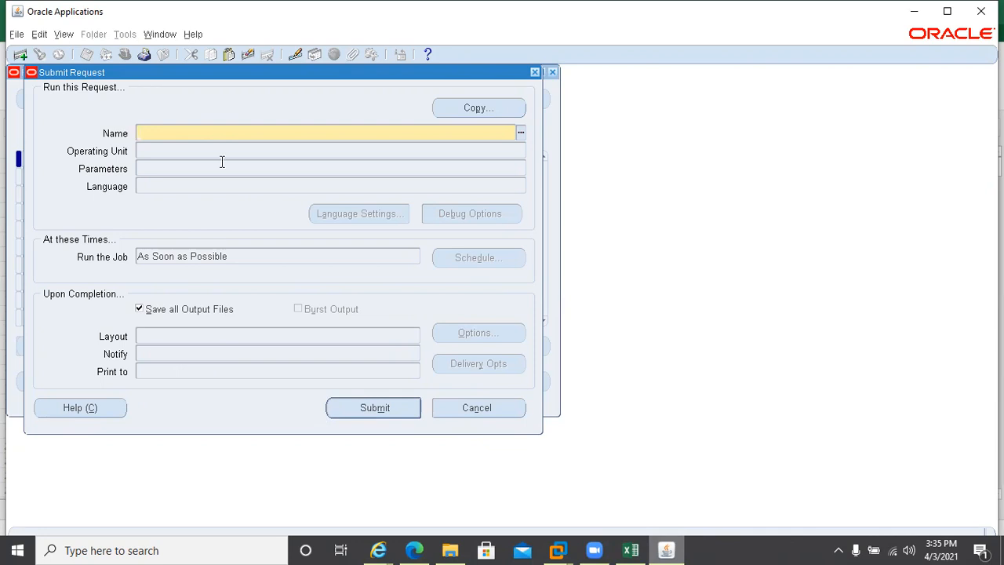
Choose the PTO Carry Over program and look up Accrual Plan Name, which has no entries
type("pto ca")
key("Tab")
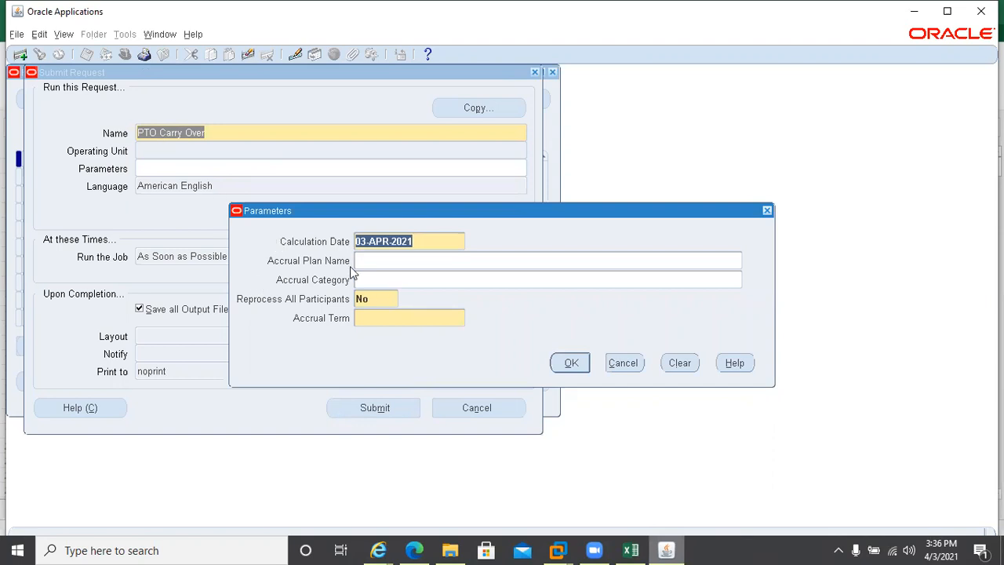
left_click(381, 261)
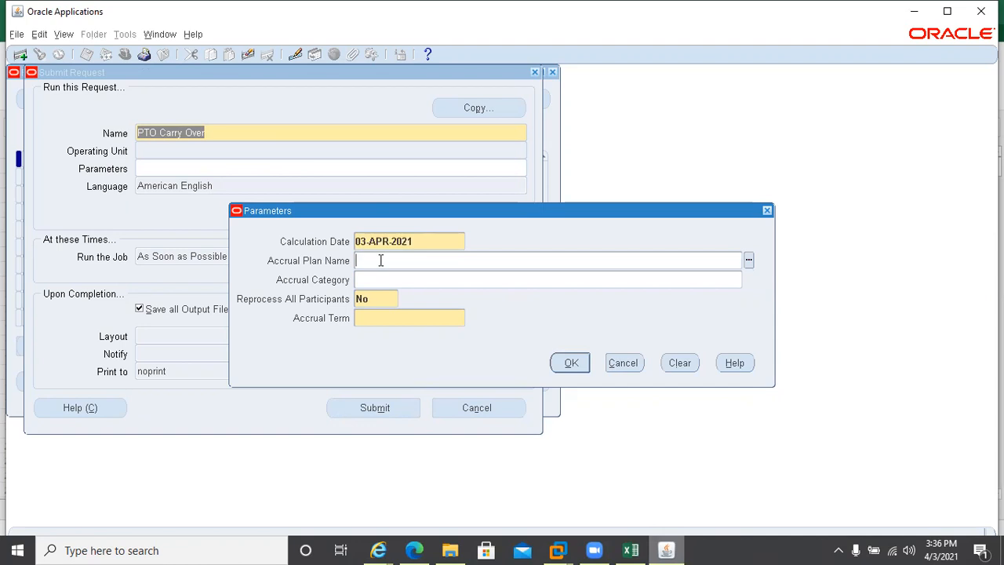
key("ctrl+l")
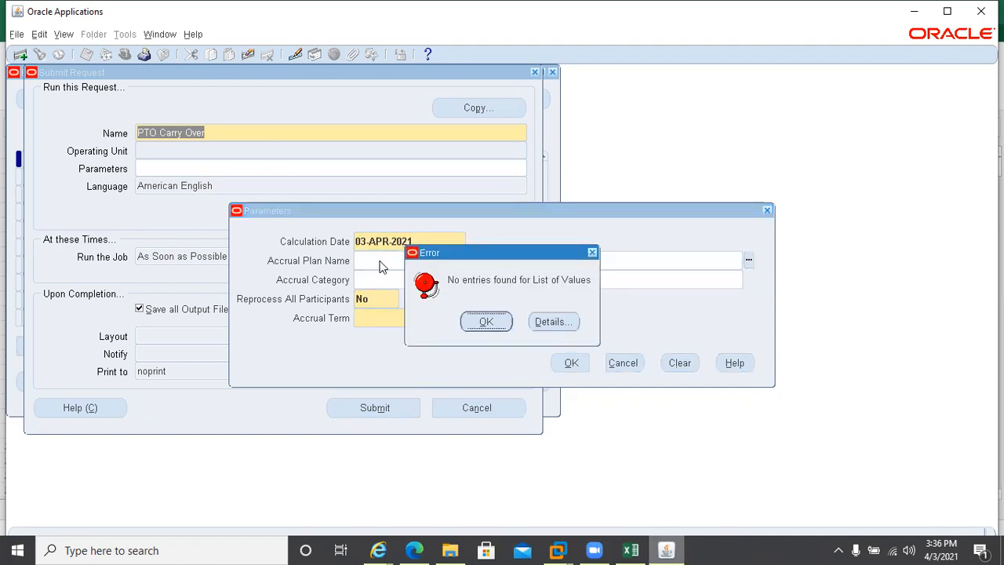
left_click(485, 326)
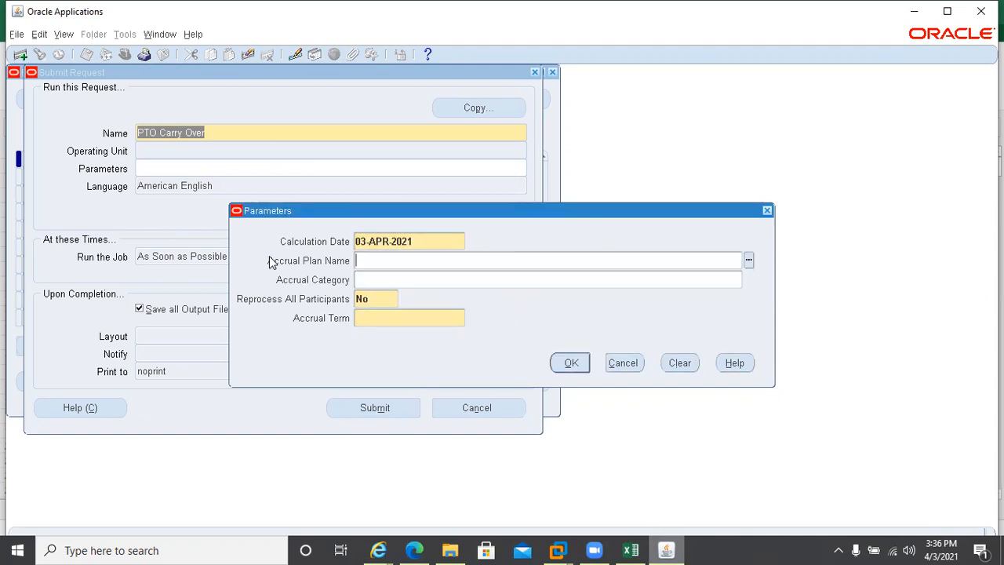
Retry the still-empty Accrual Plan Name list, then bring up the Accrual Term choices, Current and Previous
left_click(392, 277)
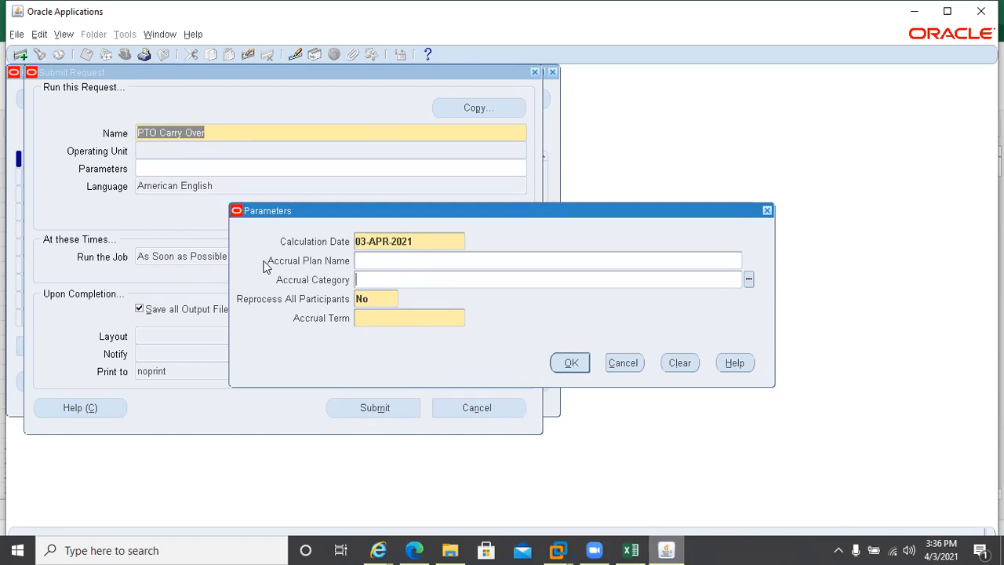
left_click(401, 260)
left_click(749, 260)
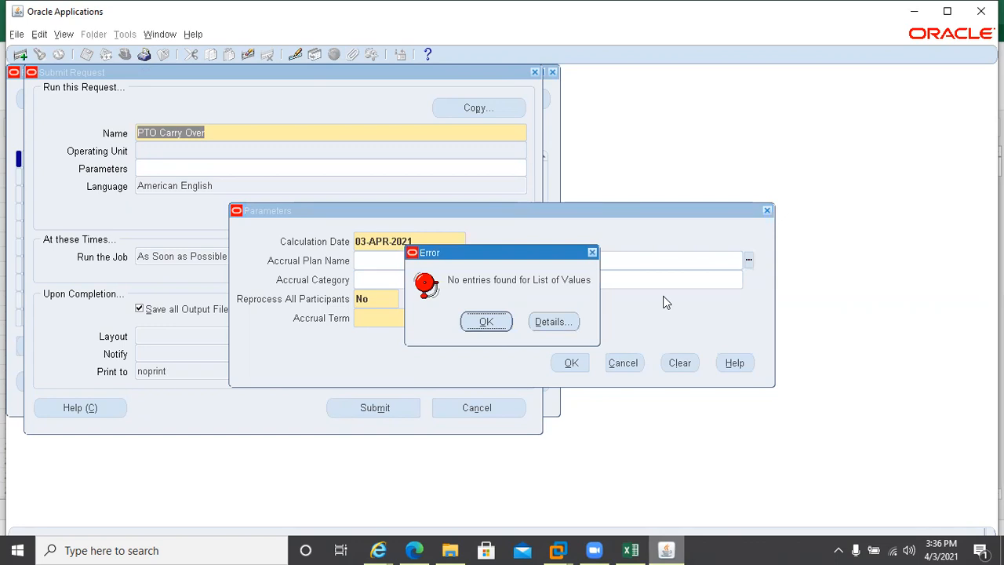
left_click(480, 322)
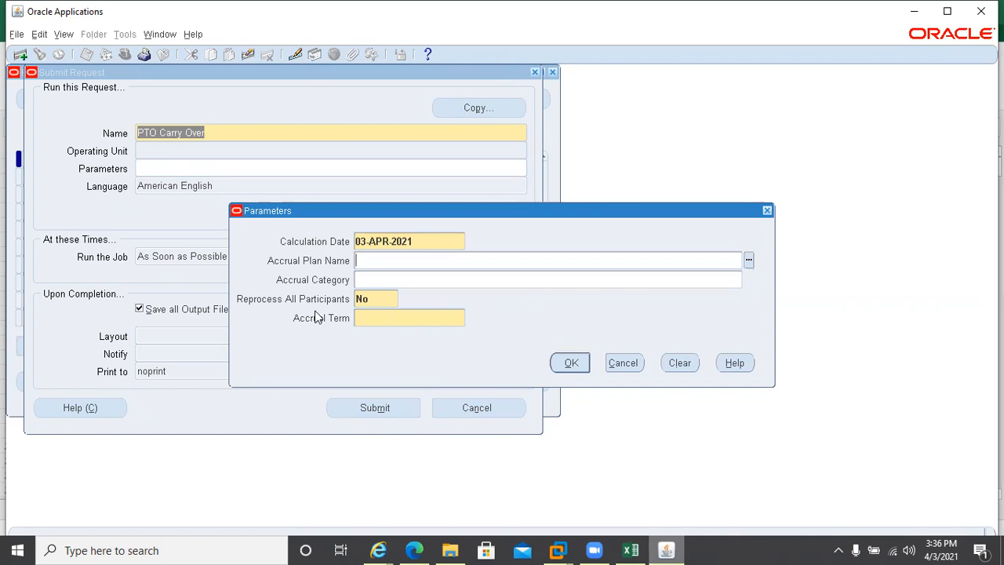
left_click(392, 317)
left_click(471, 317)
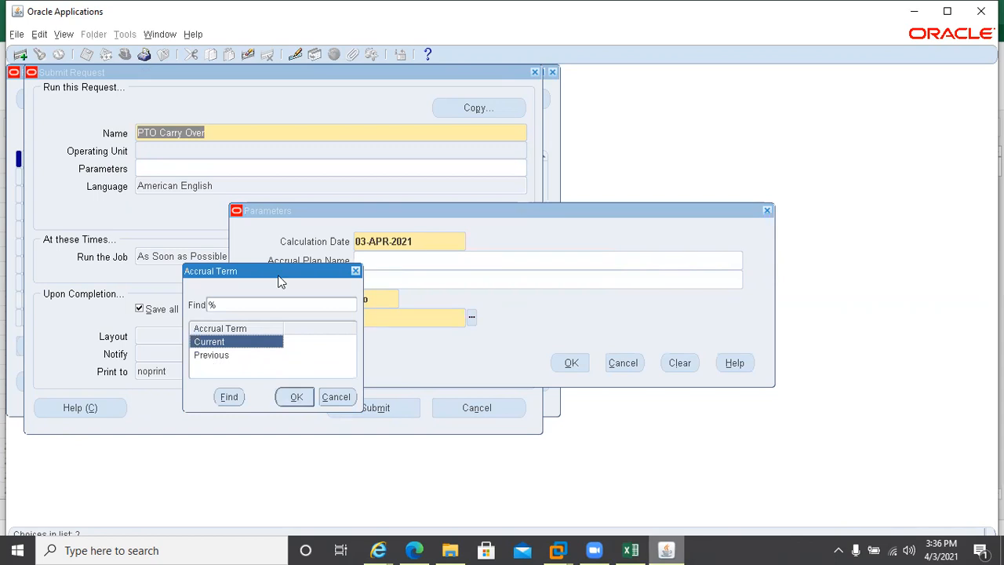
Close the Accrual Term list unchosen, then cancel the Parameters, Submit Request and new-request prompt
left_click_drag(281, 280, 492, 294)
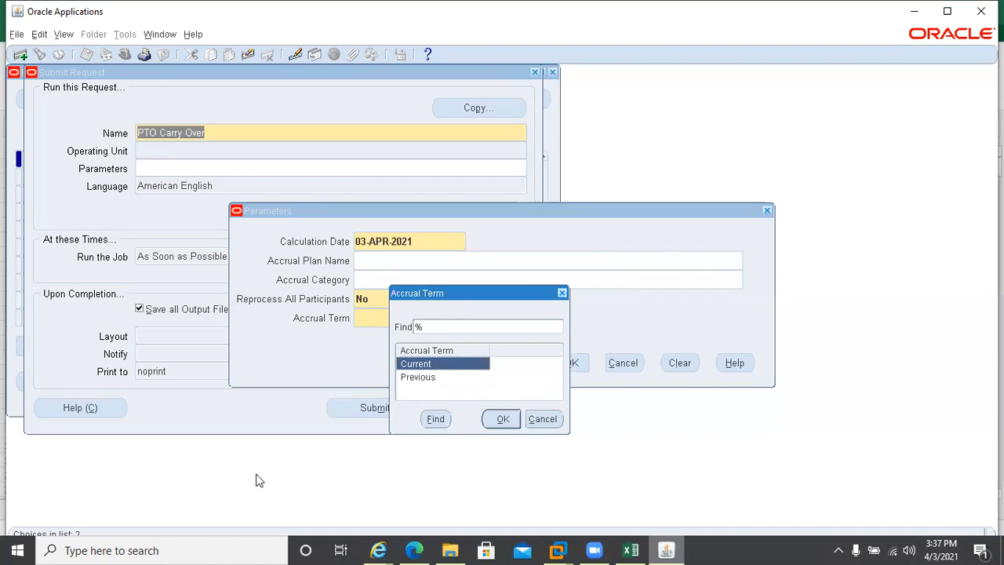
key("Down")
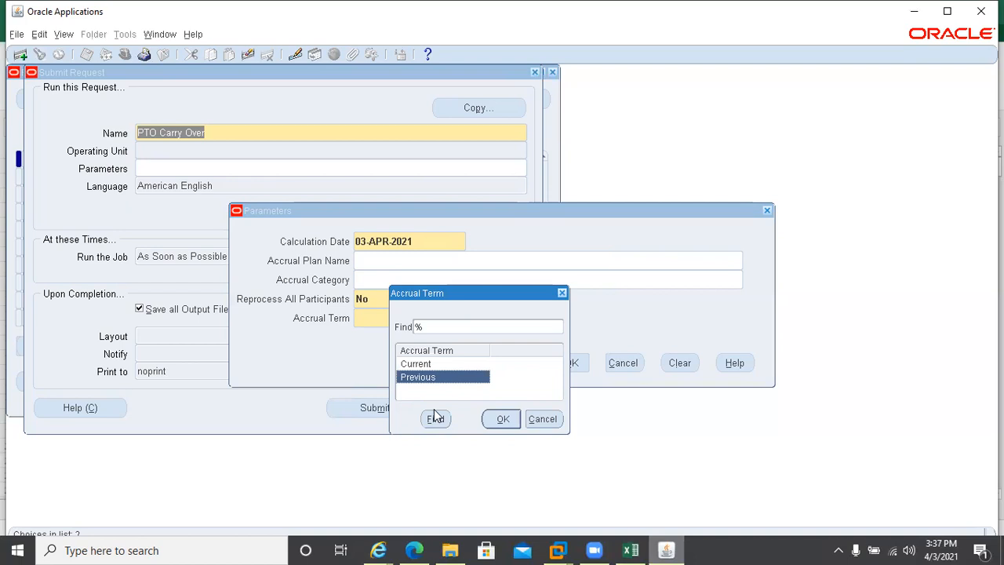
left_click(531, 423)
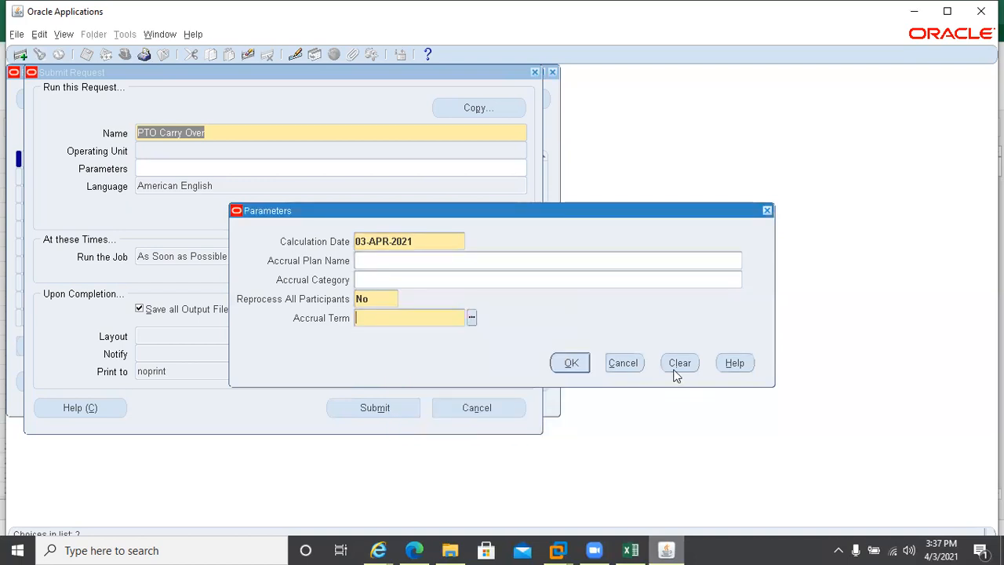
left_click(623, 363)
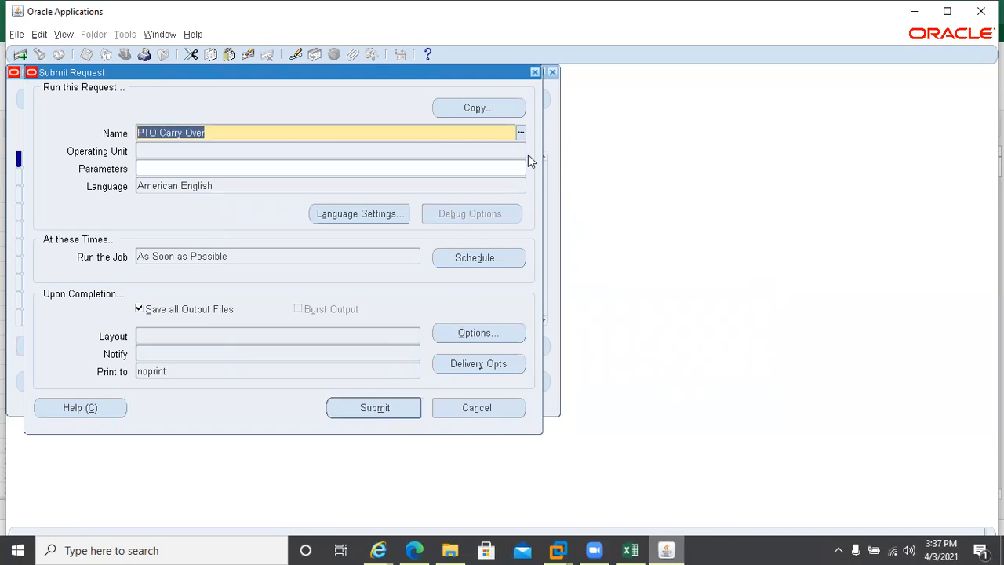
left_click(535, 70)
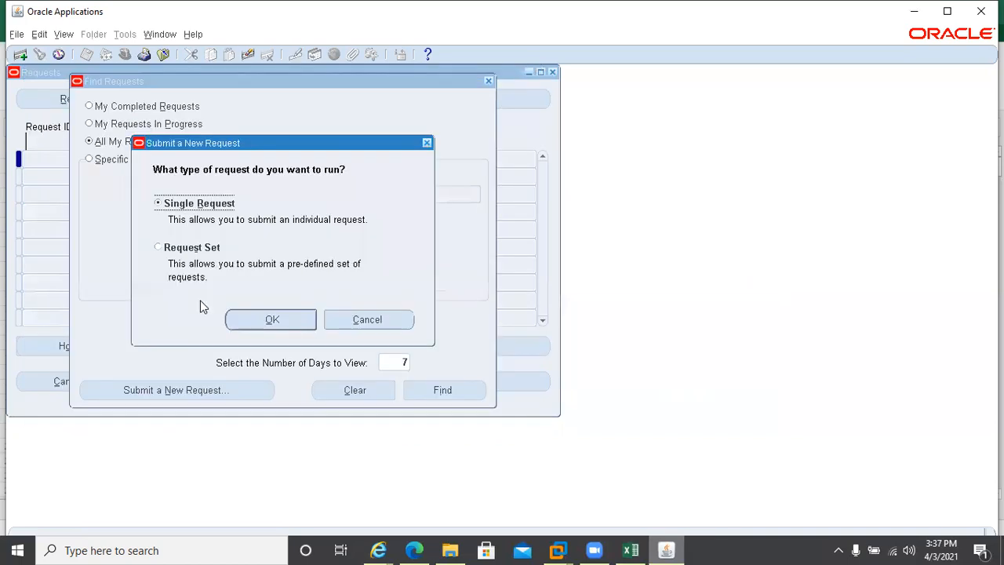
left_click(403, 321)
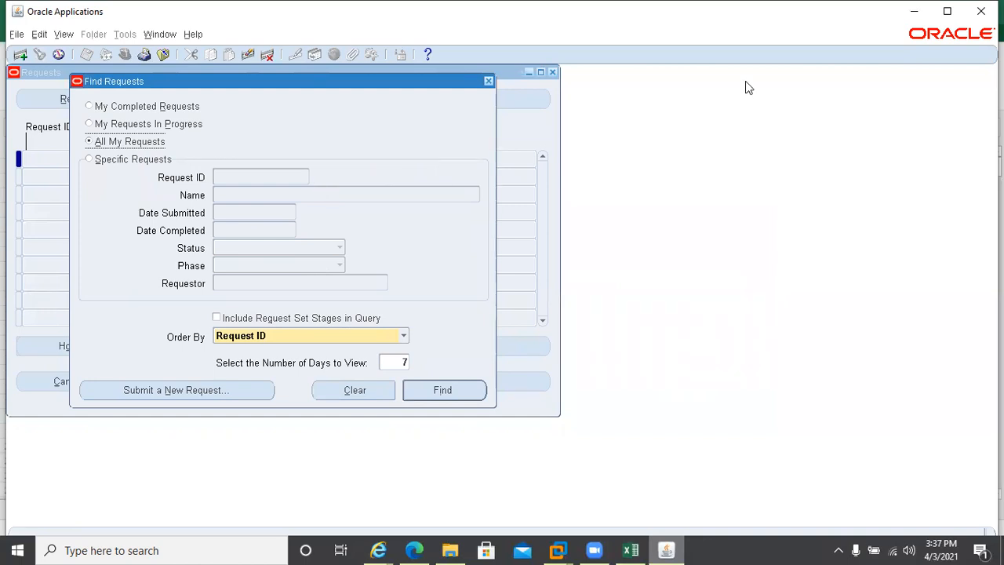
Close the Find Requests windows and check the Excel setup workbook before returning to Oracle
left_click(488, 81)
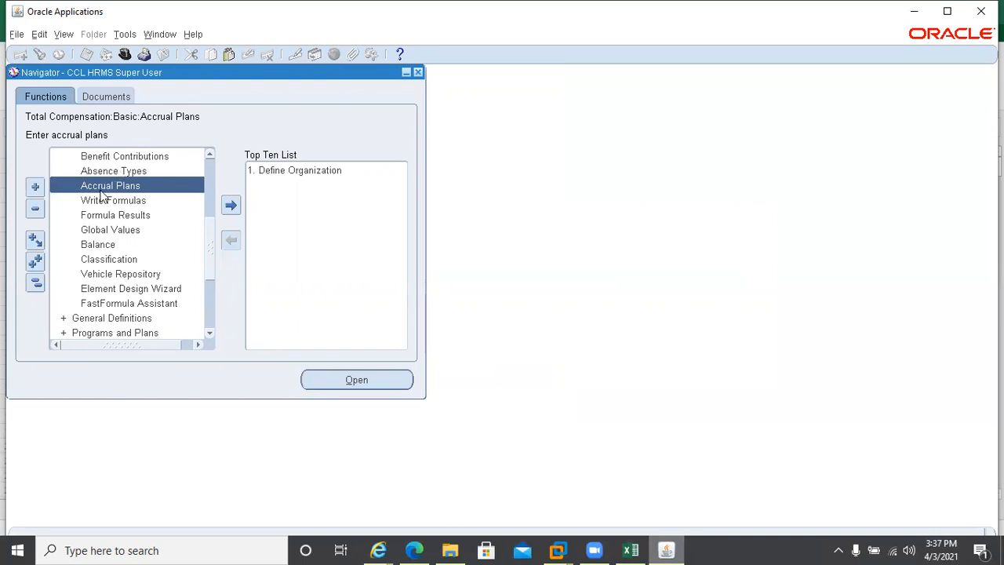
left_click(210, 168)
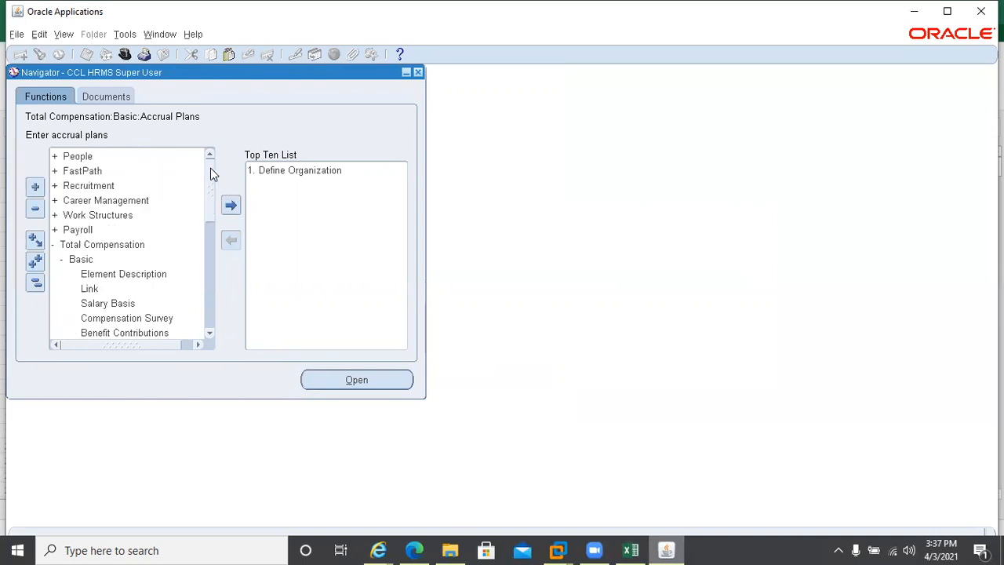
left_click(631, 550)
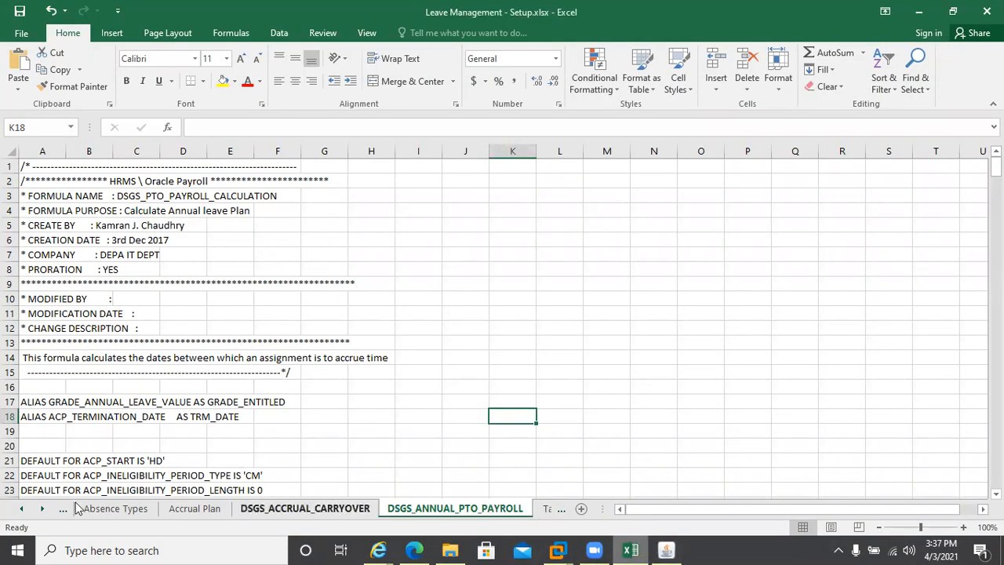
left_click(24, 508)
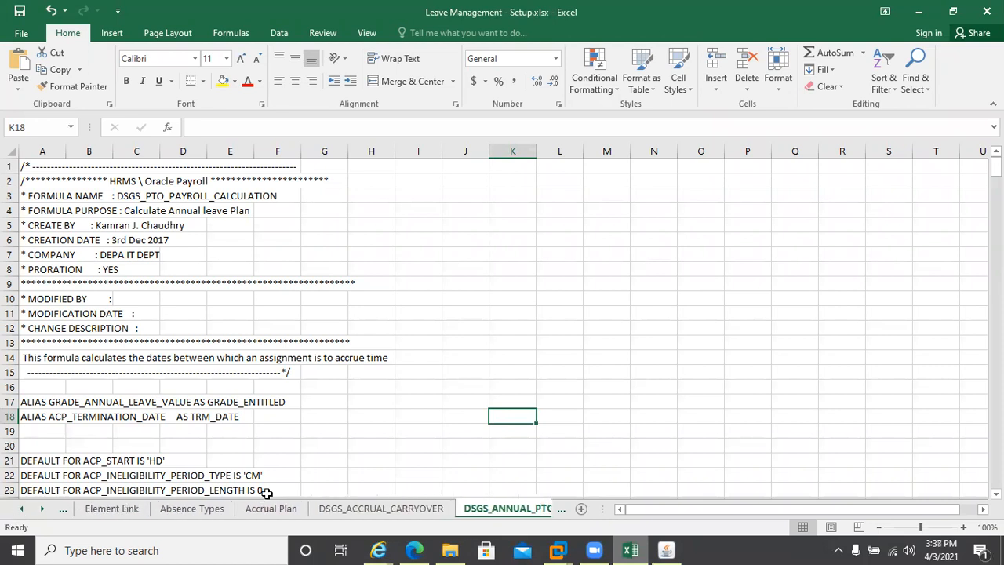
left_click(674, 550)
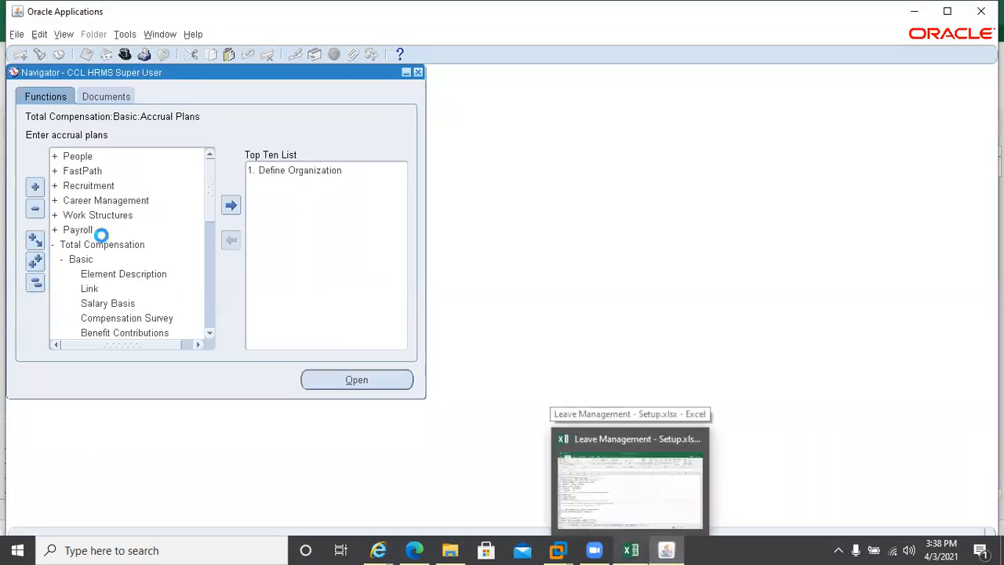
Expand Total Compensation in the Navigator to list its Basic functions
left_click(102, 239)
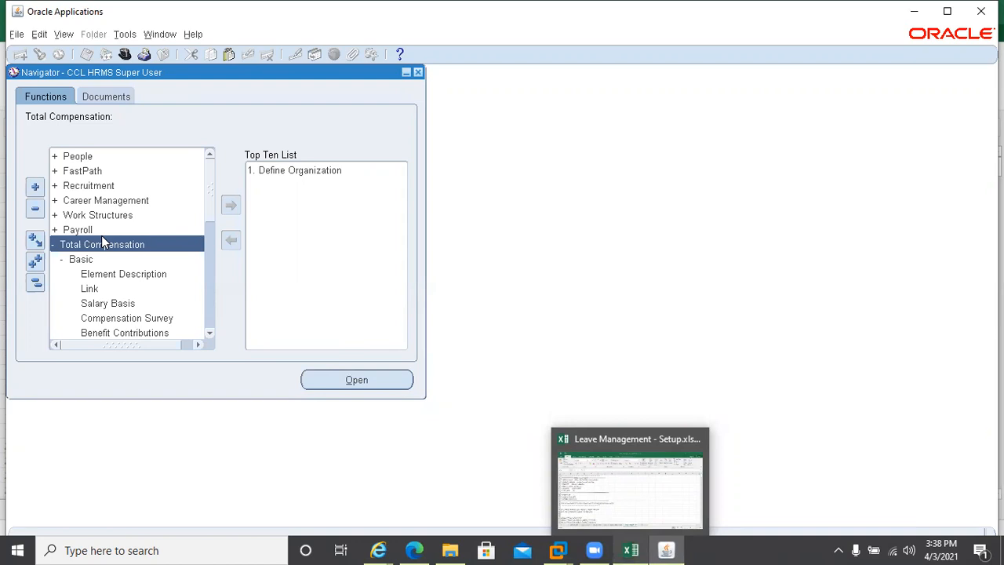
mouse_move(631, 549)
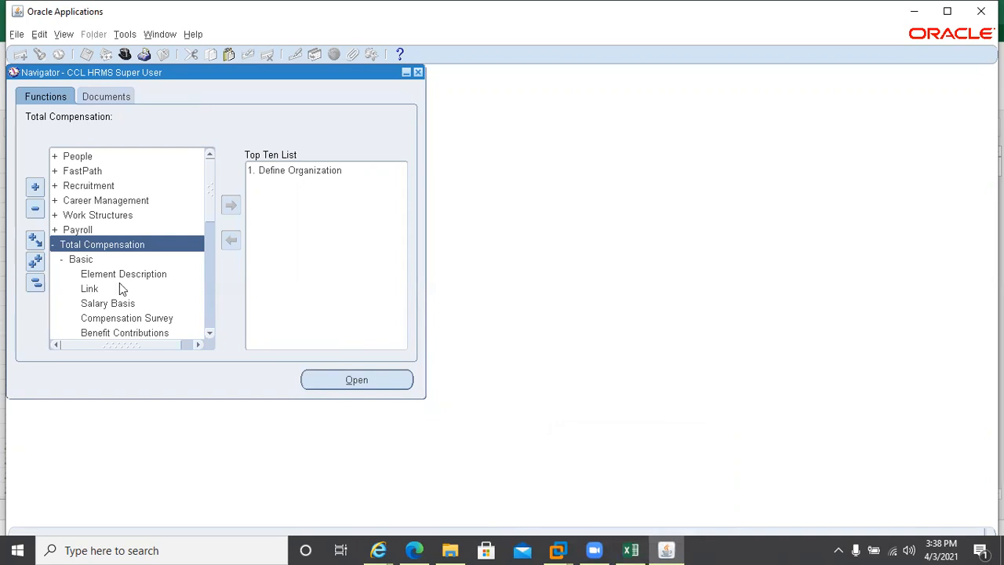
left_click(51, 245)
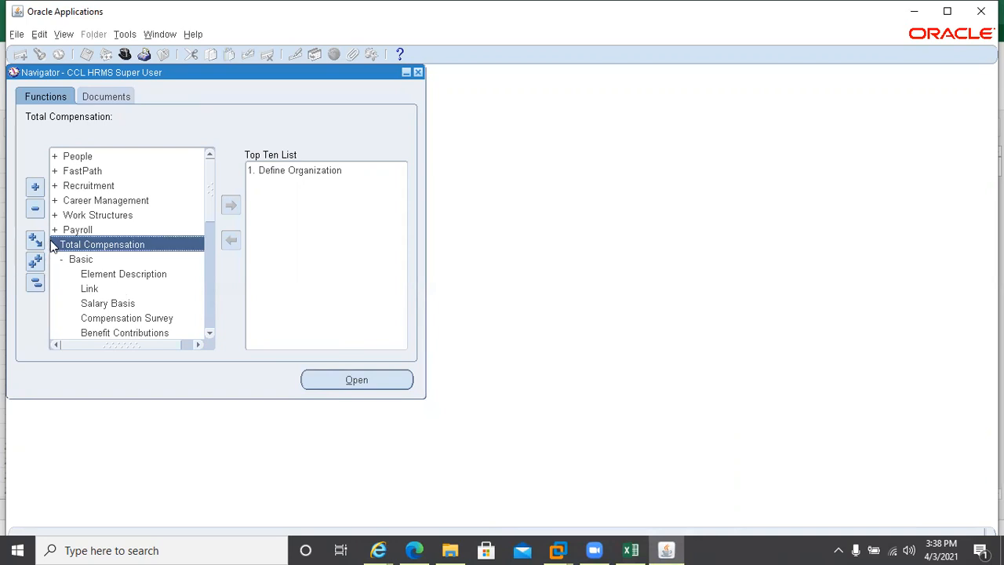